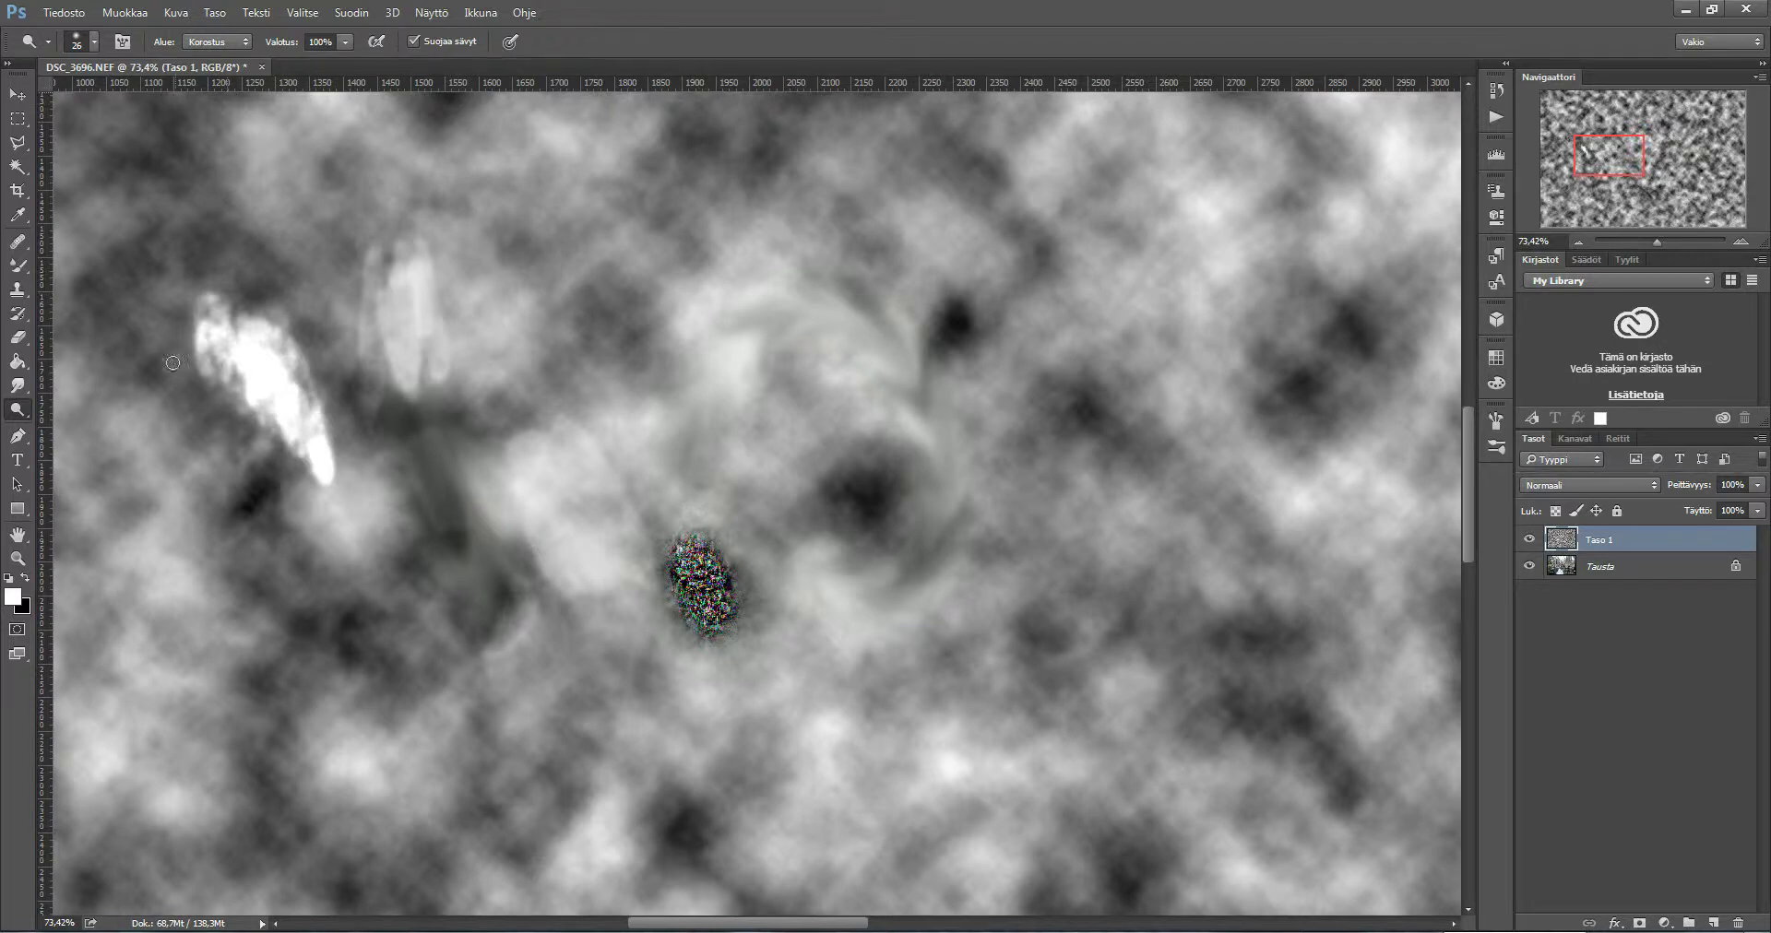
# Switch from Dodge to the Burn tool and set the brush size to 51 px
pyautogui.rightClick(22, 416)
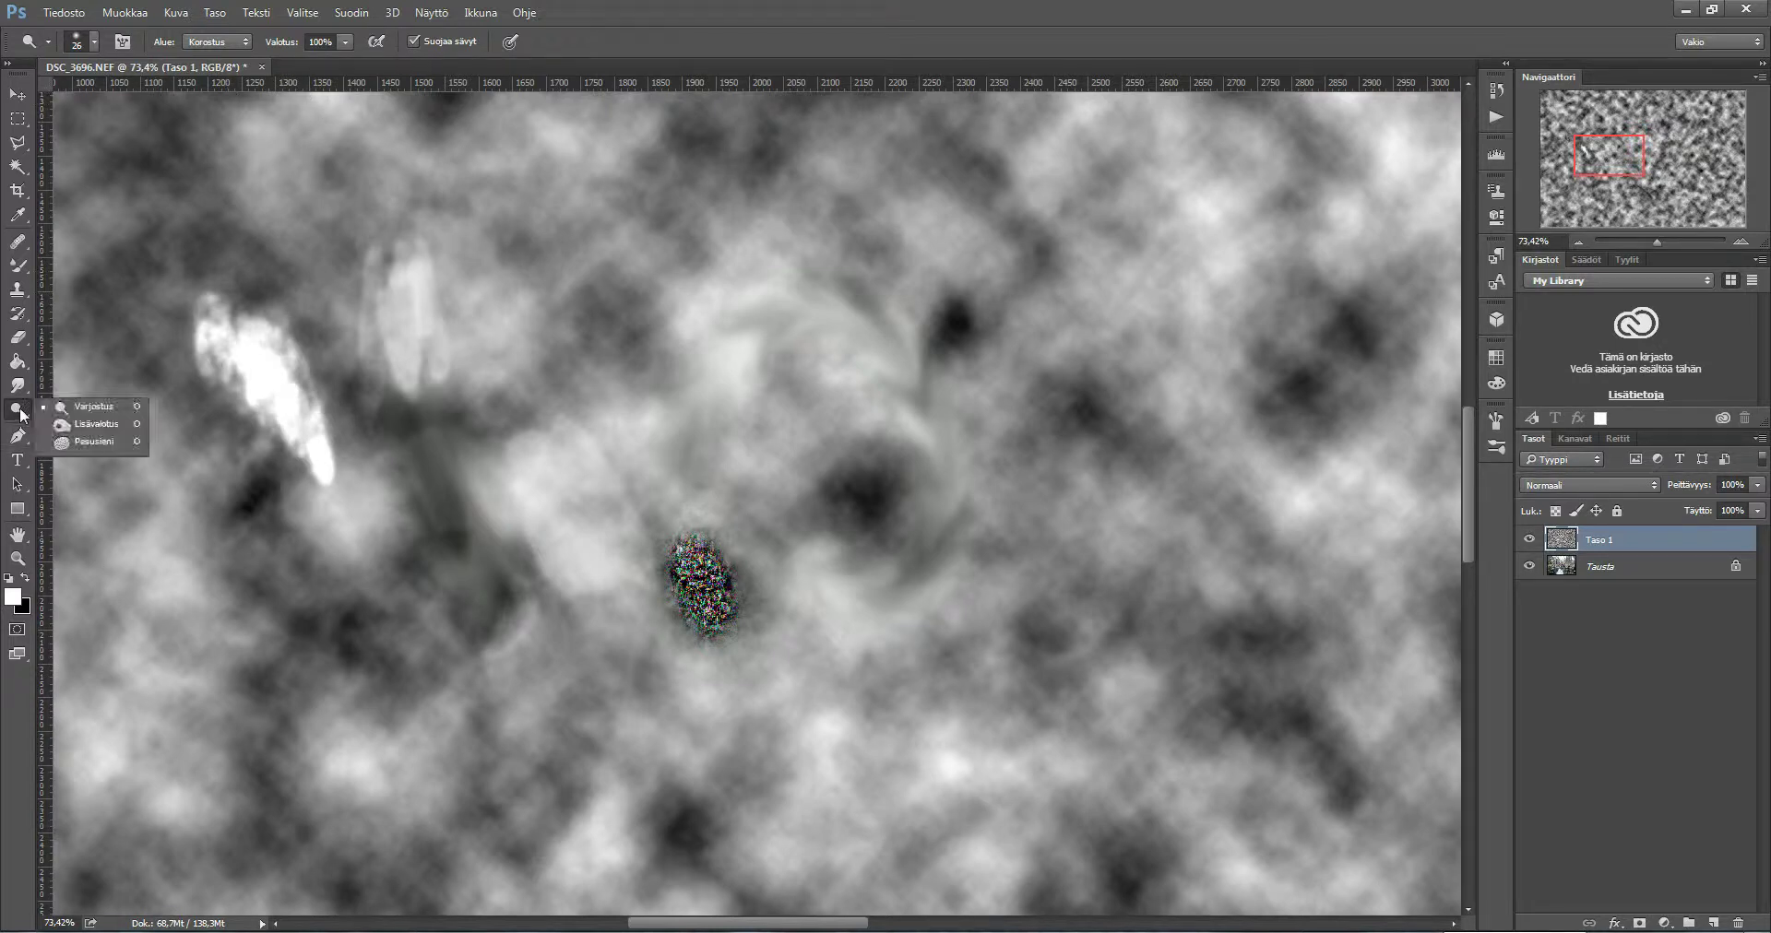
pyautogui.click(80, 422)
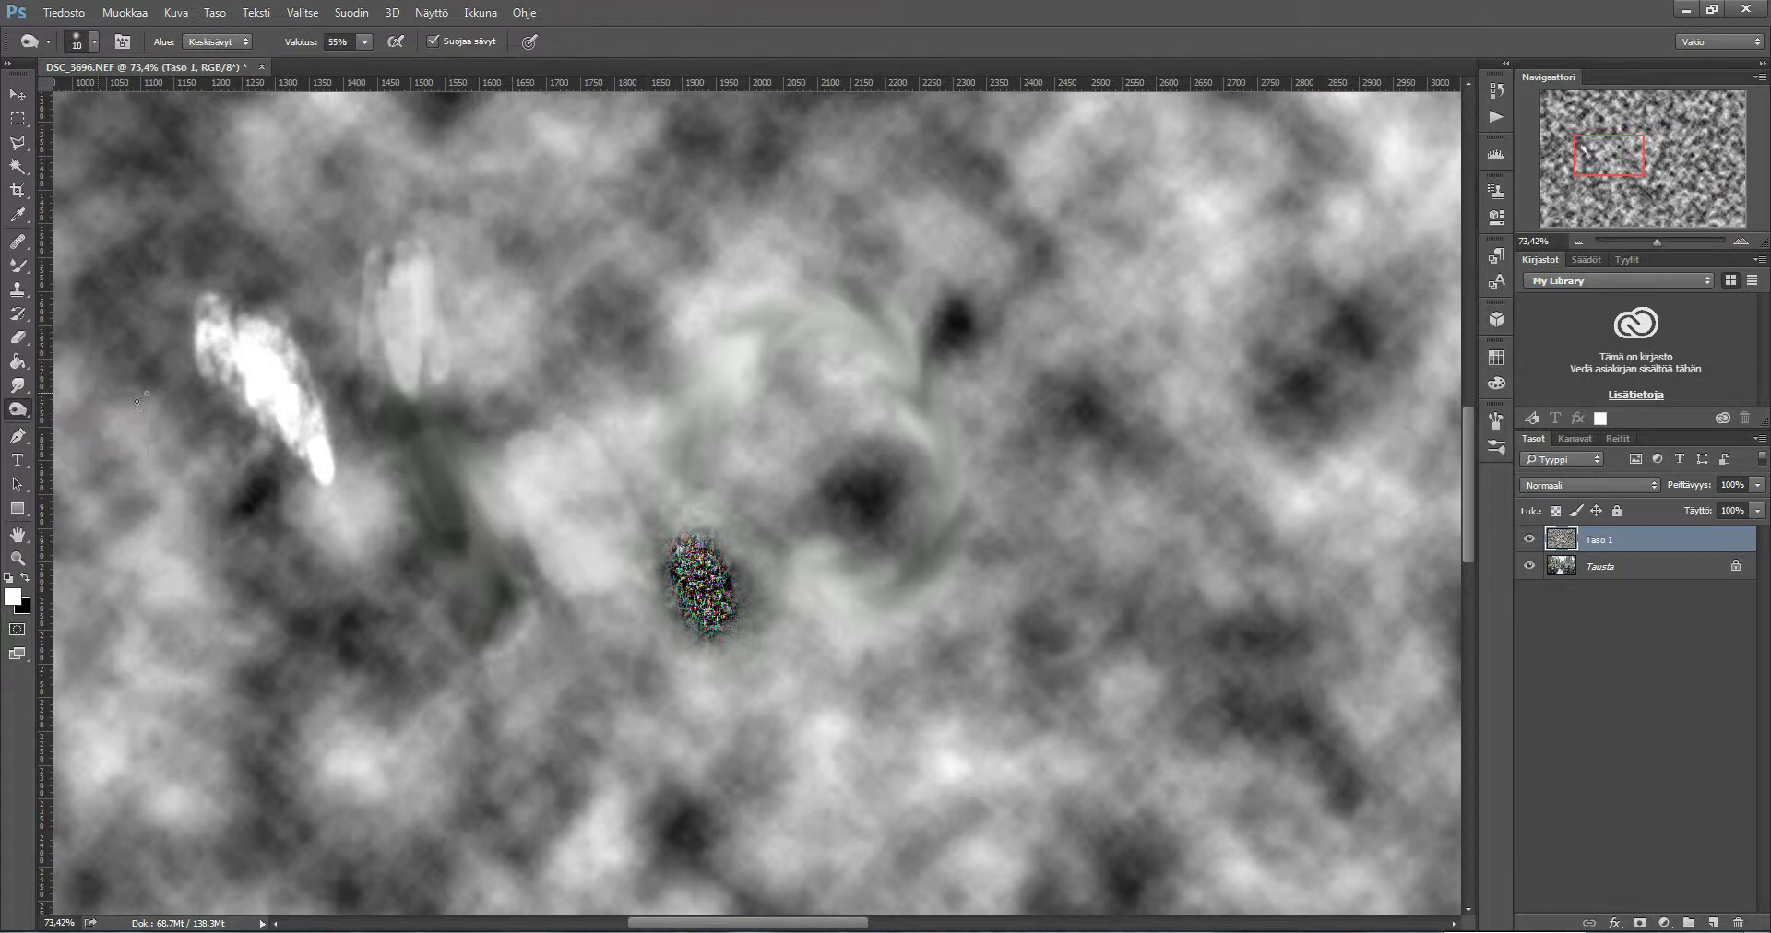
pyautogui.rightClick(599, 204)
pyautogui.moveTo(705, 247); pyautogui.dragTo(734, 251)
pyautogui.press('Return')
# Burn cloud bands at upper centre and lower left, then burn again with Shadows range
pyautogui.moveTo(592, 352)
pyautogui.mouseDown()
pyautogui.moveTo(653, 355)
pyautogui.moveTo(624, 286)
pyautogui.mouseUp()
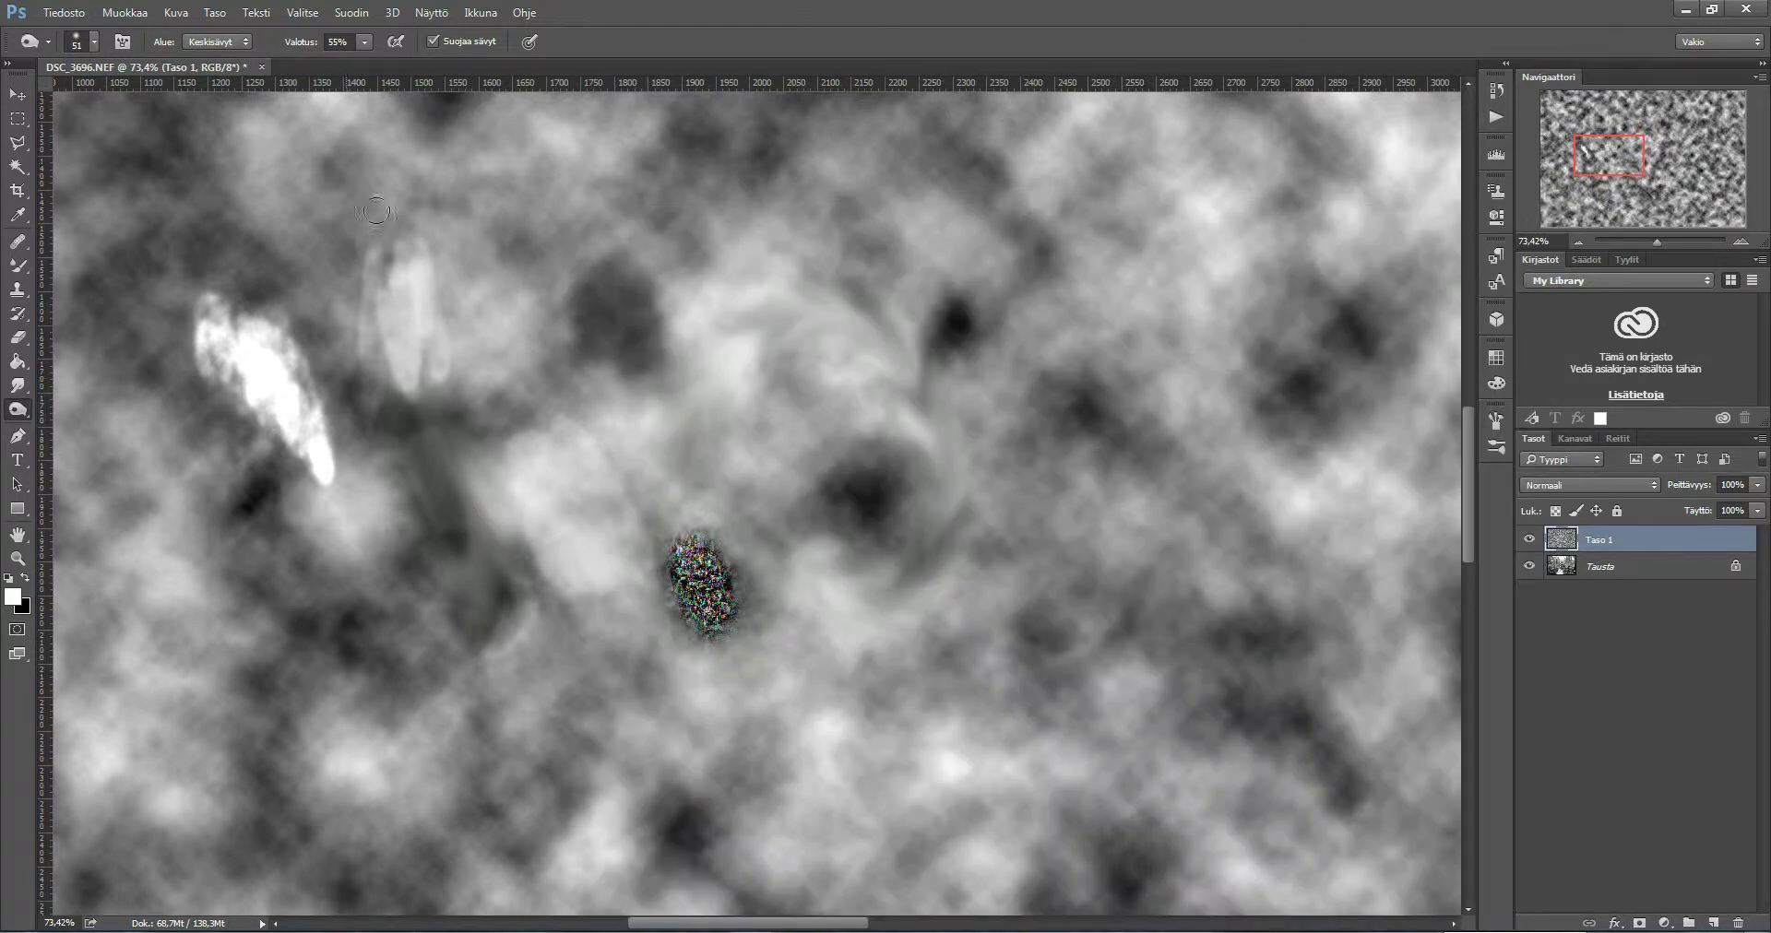
pyautogui.moveTo(342, 618); pyautogui.dragTo(353, 648)
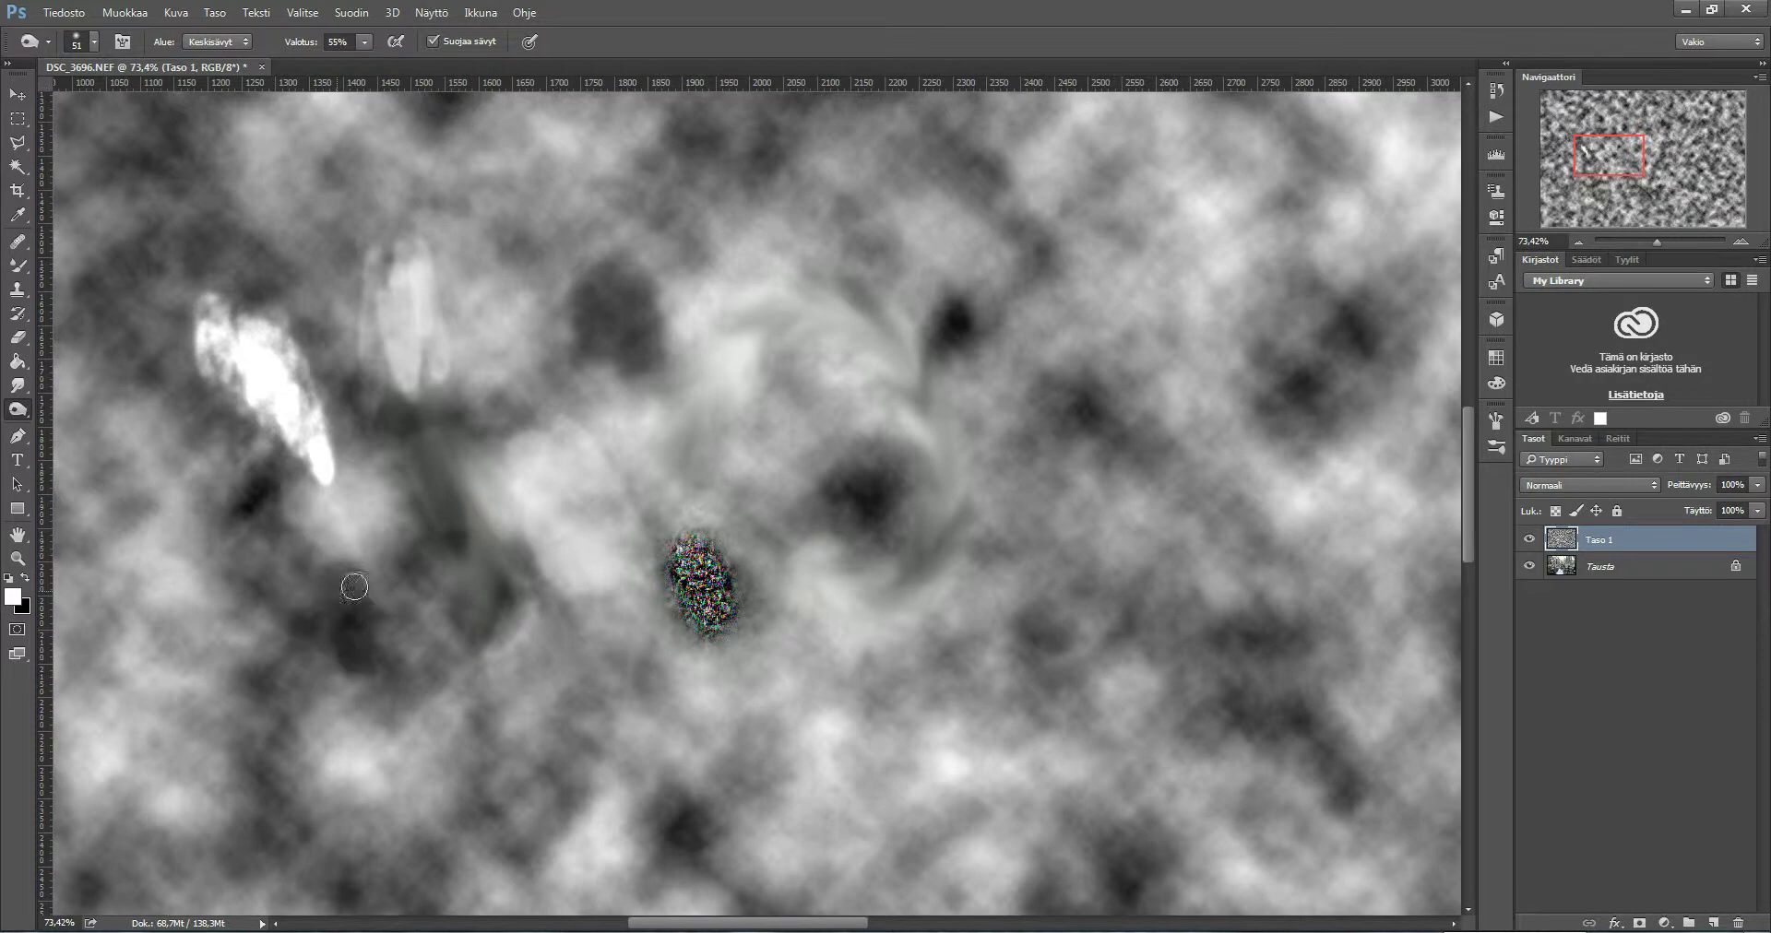
pyautogui.moveTo(336, 582); pyautogui.dragTo(583, 662)
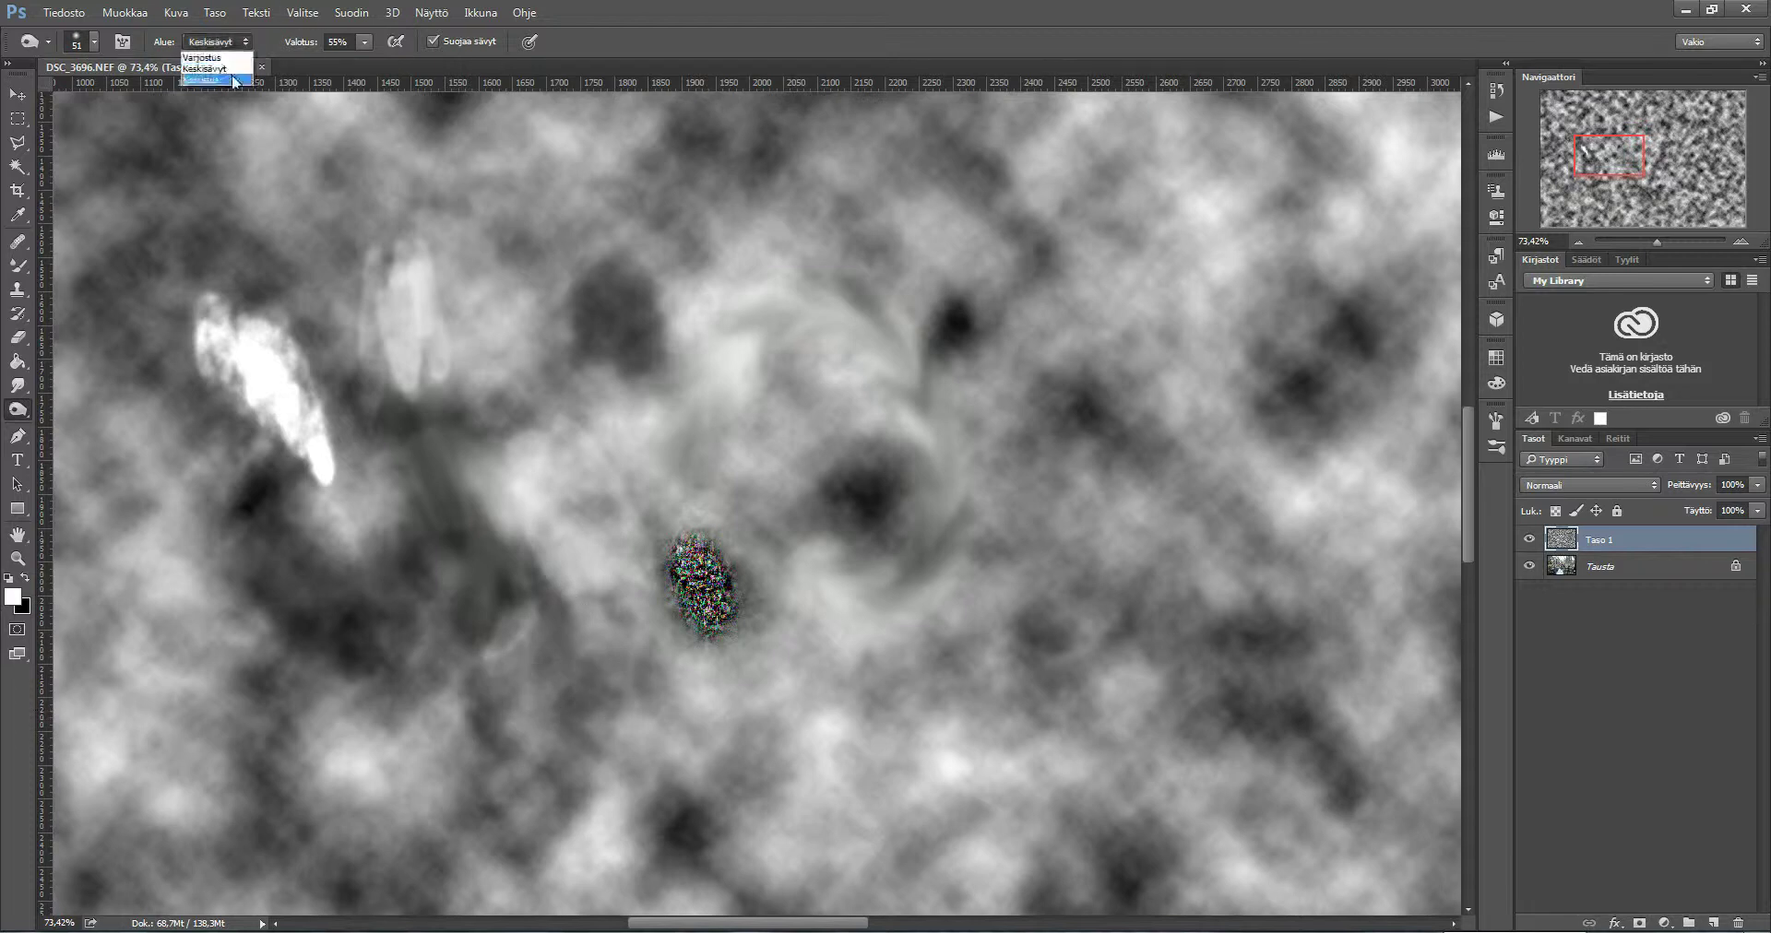
pyautogui.click(202, 57)
pyautogui.moveTo(645, 328)
pyautogui.mouseDown()
pyautogui.moveTo(609, 305)
pyautogui.moveTo(578, 237)
pyautogui.moveTo(791, 199)
pyautogui.mouseUp()
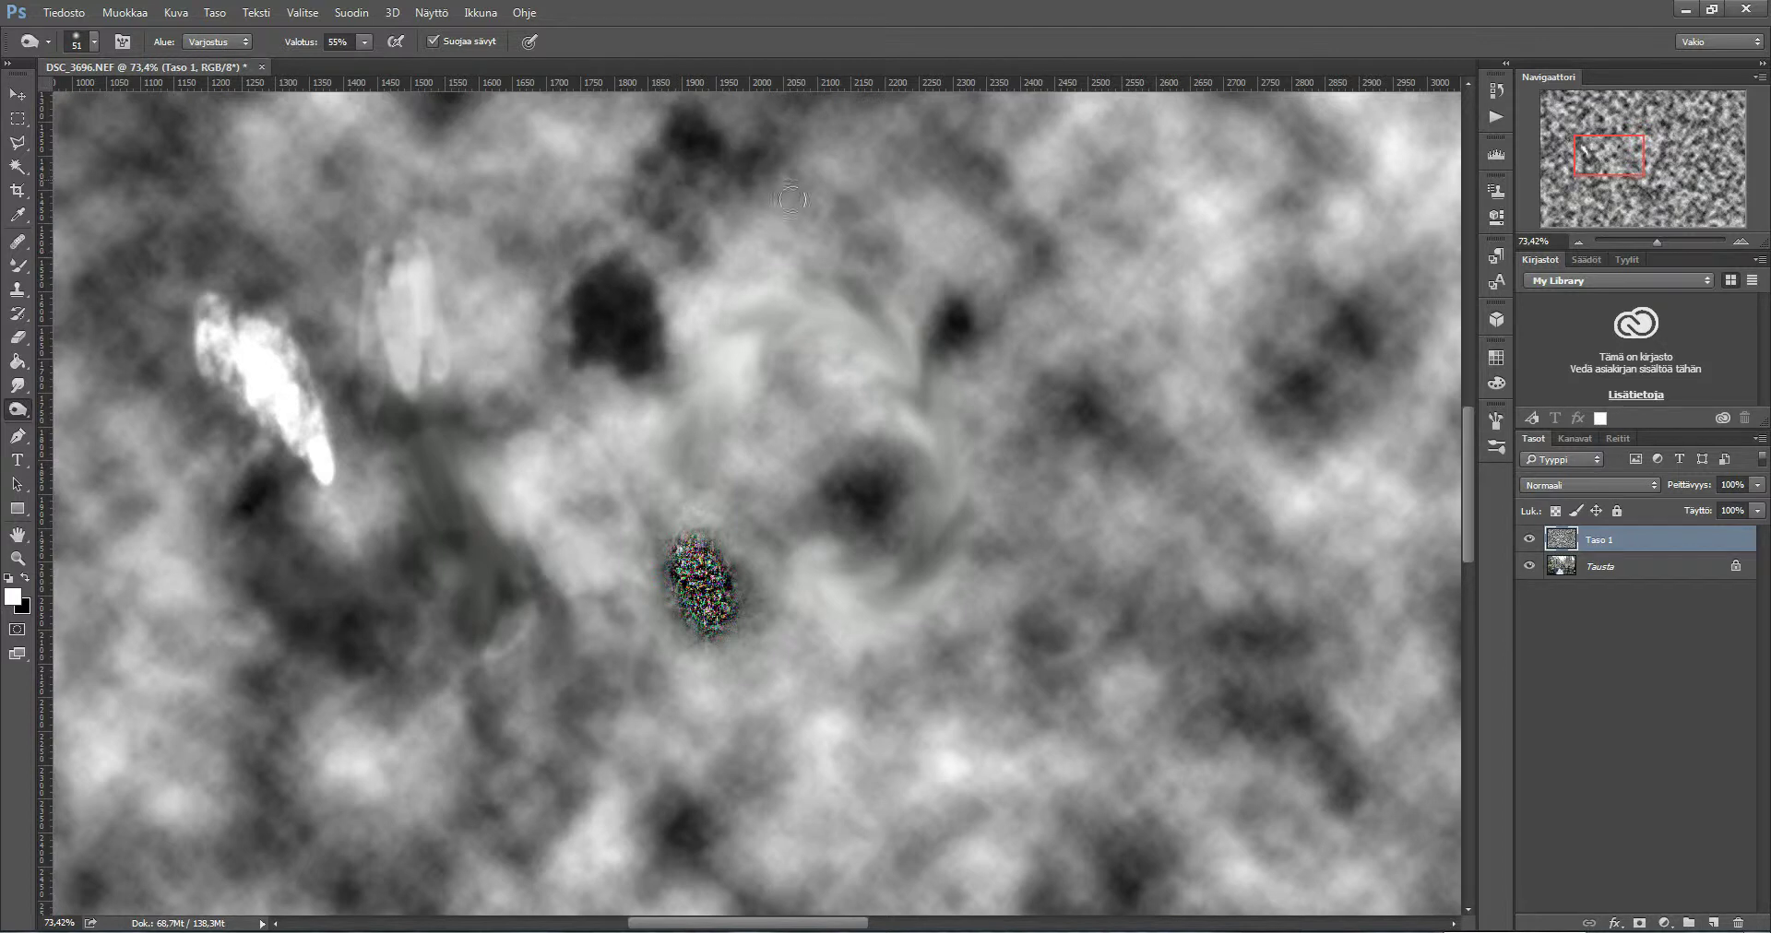
# Burn the lower-middle clouds and set the Range back to Midtones (Keskisävyt)
pyautogui.click(224, 42)
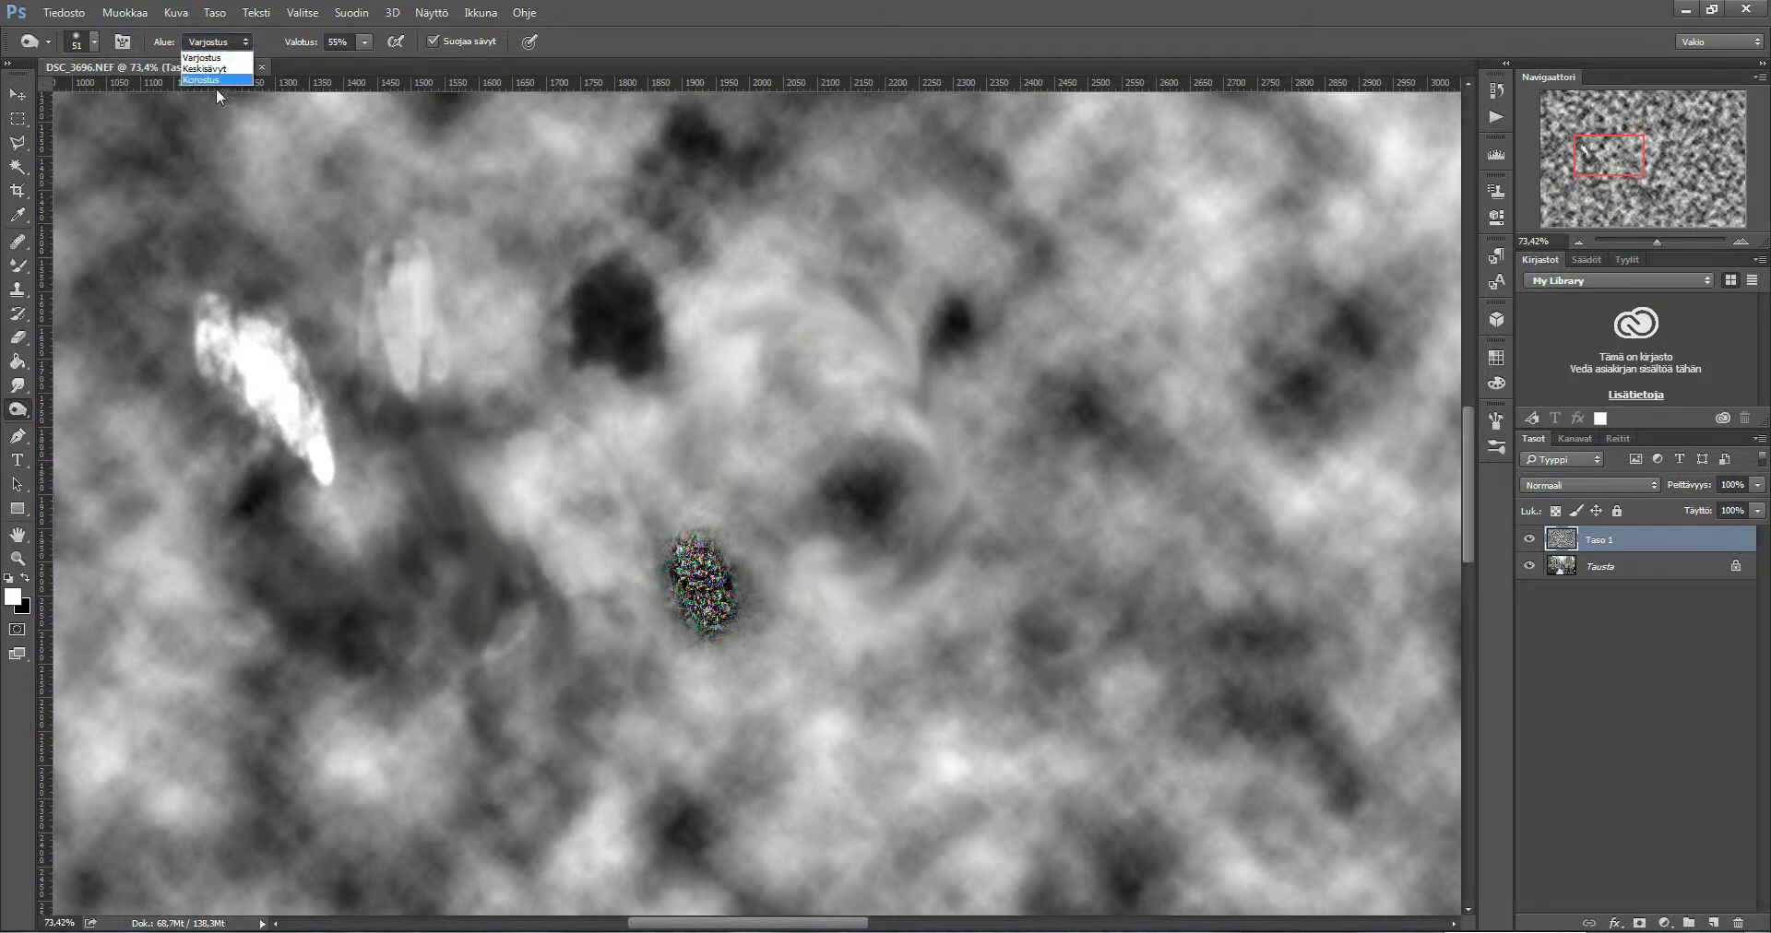
pyautogui.moveTo(877, 640)
pyautogui.mouseDown()
pyautogui.moveTo(782, 660)
pyautogui.moveTo(813, 577)
pyautogui.mouseUp()
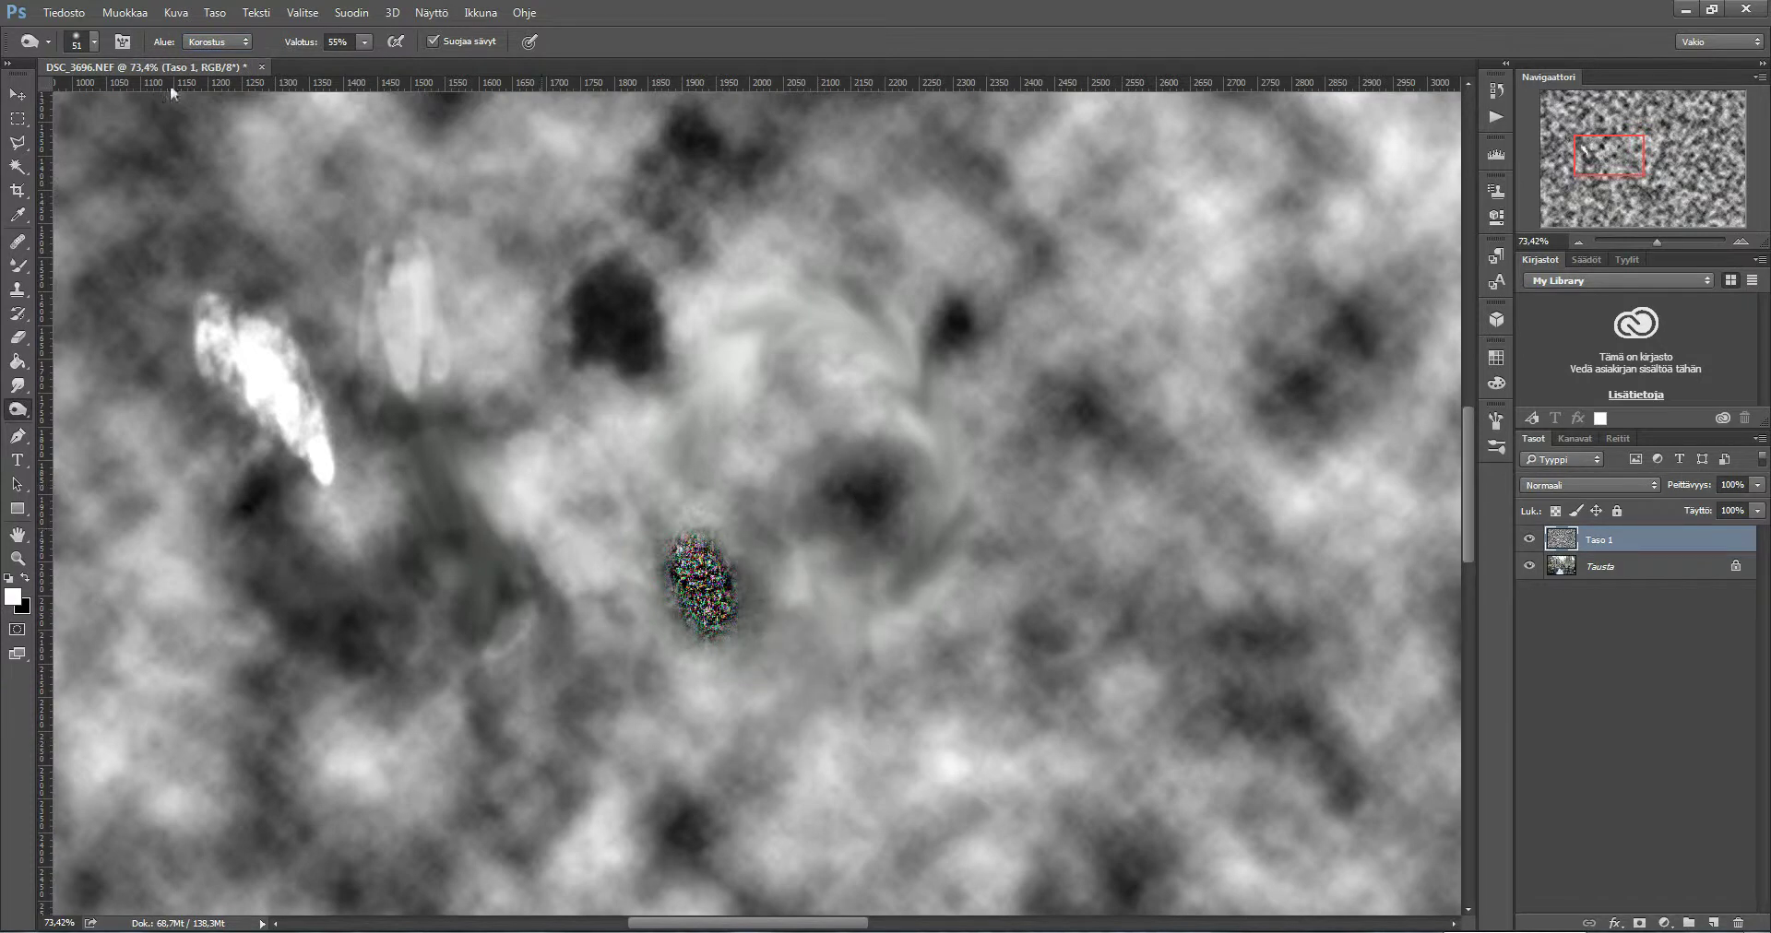
pyautogui.click(208, 39)
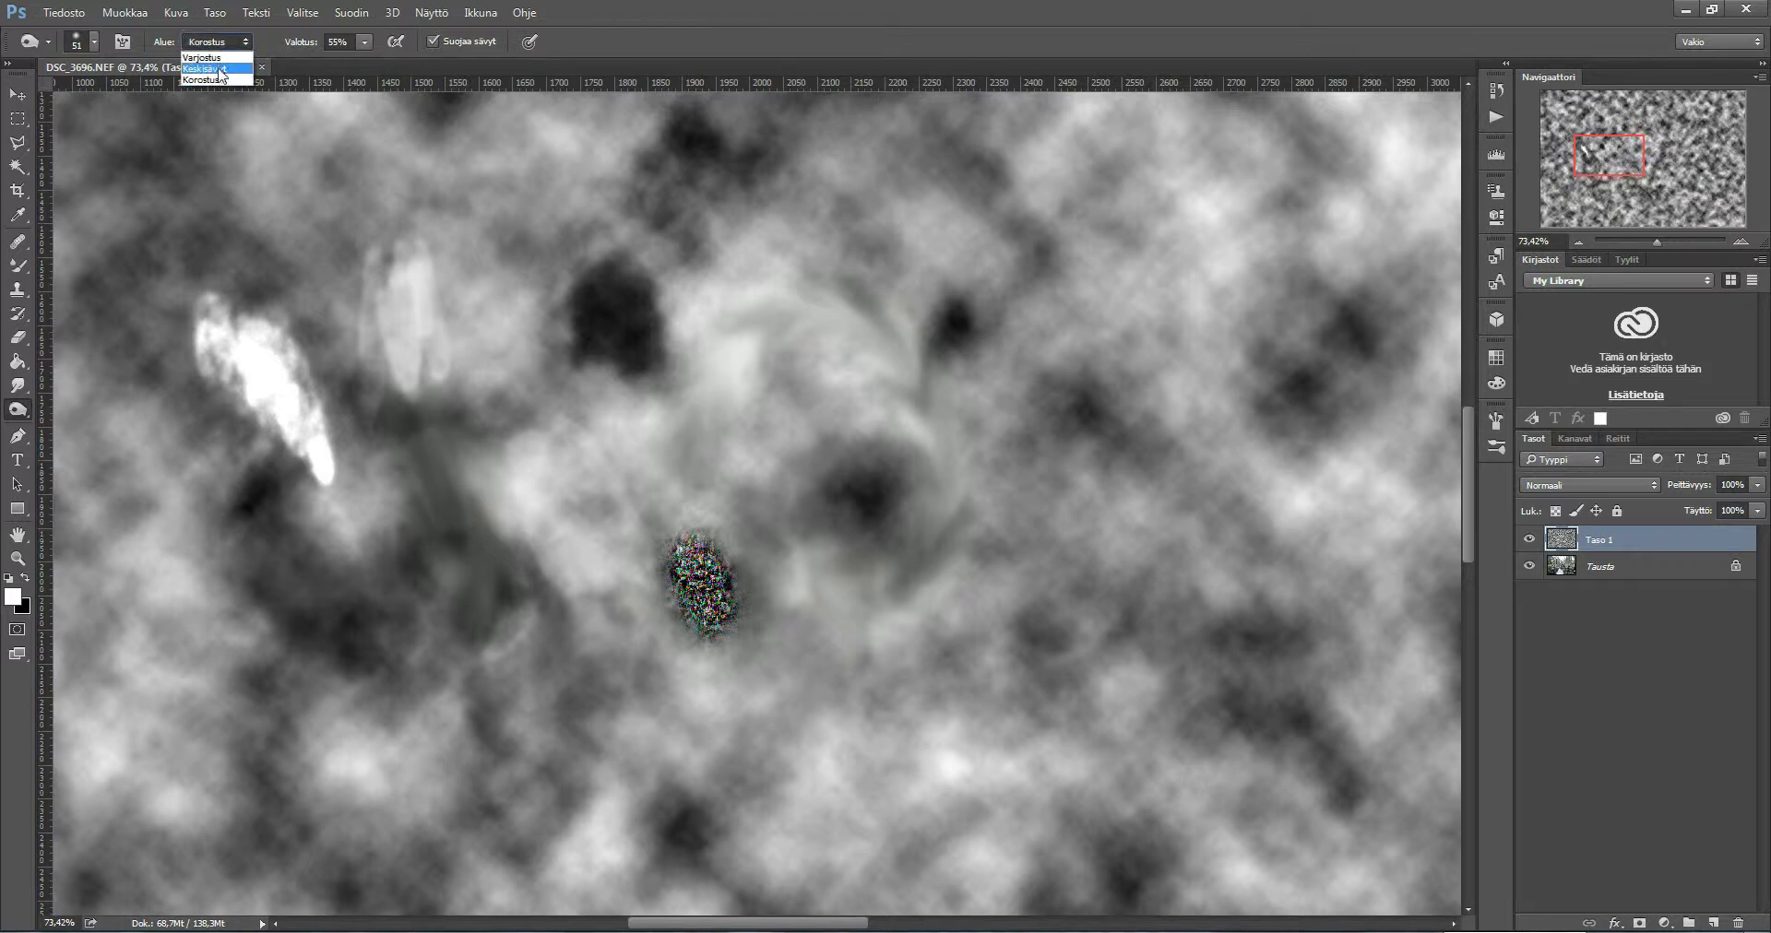
pyautogui.click(205, 69)
pyautogui.rightClick(18, 411)
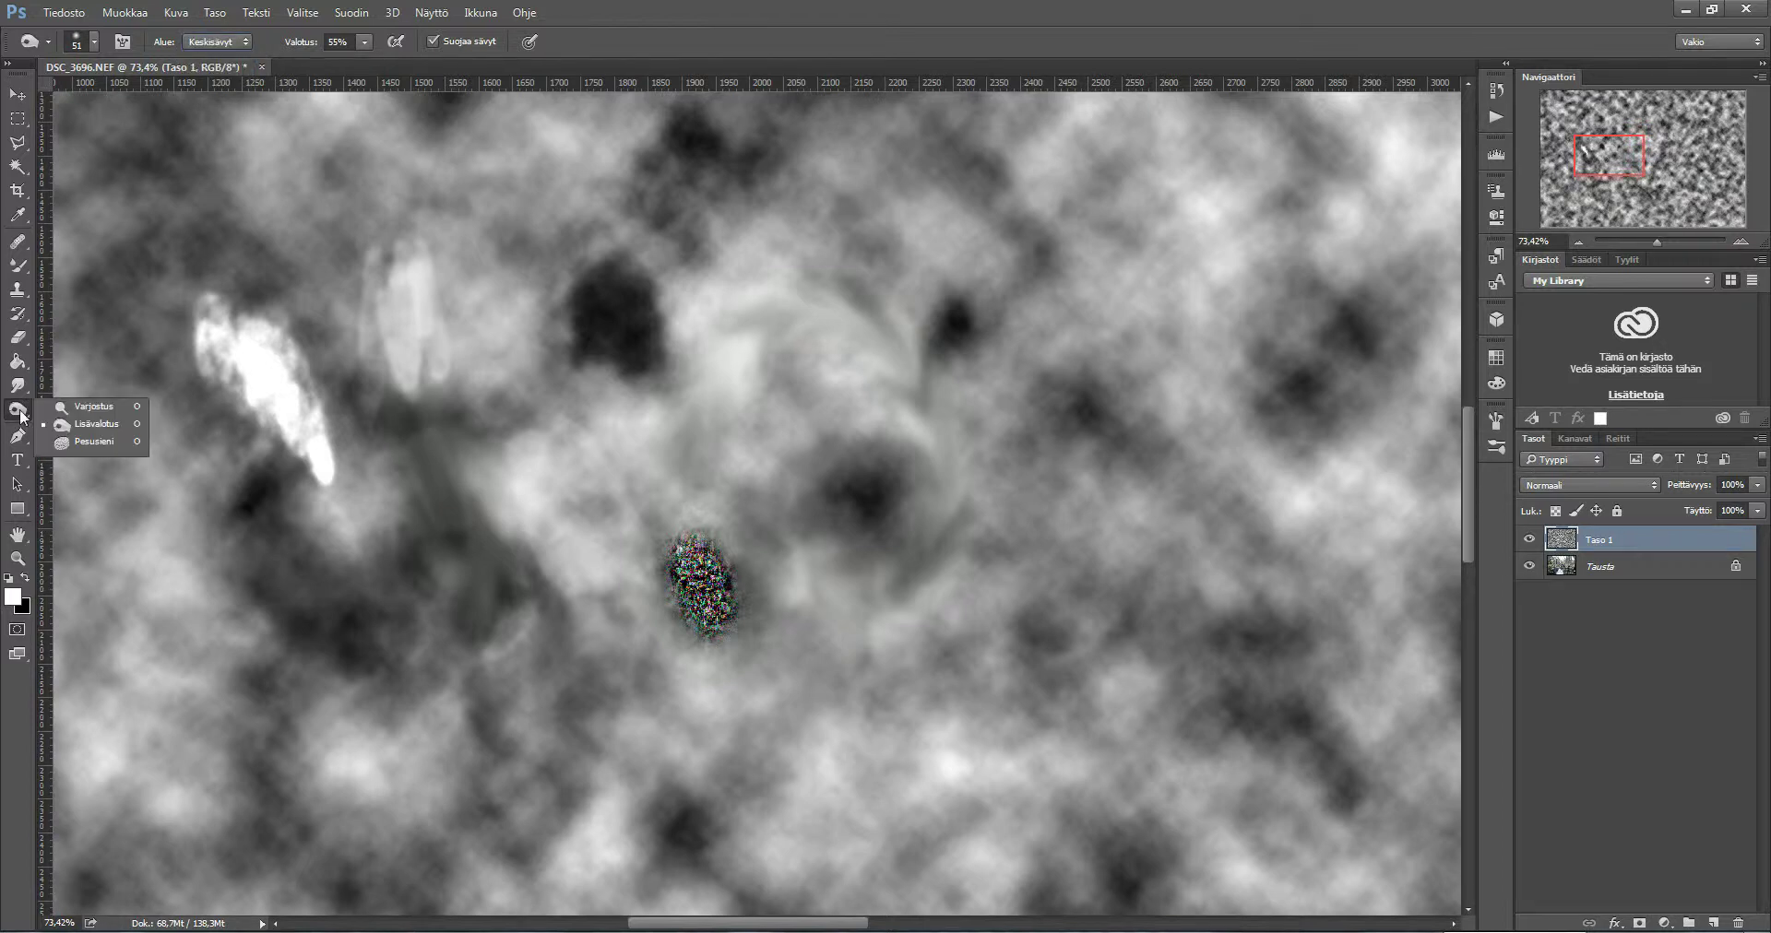
# Select the Sponge tool in Desaturate (Haalista) mode at 50% flow
pyautogui.click(87, 443)
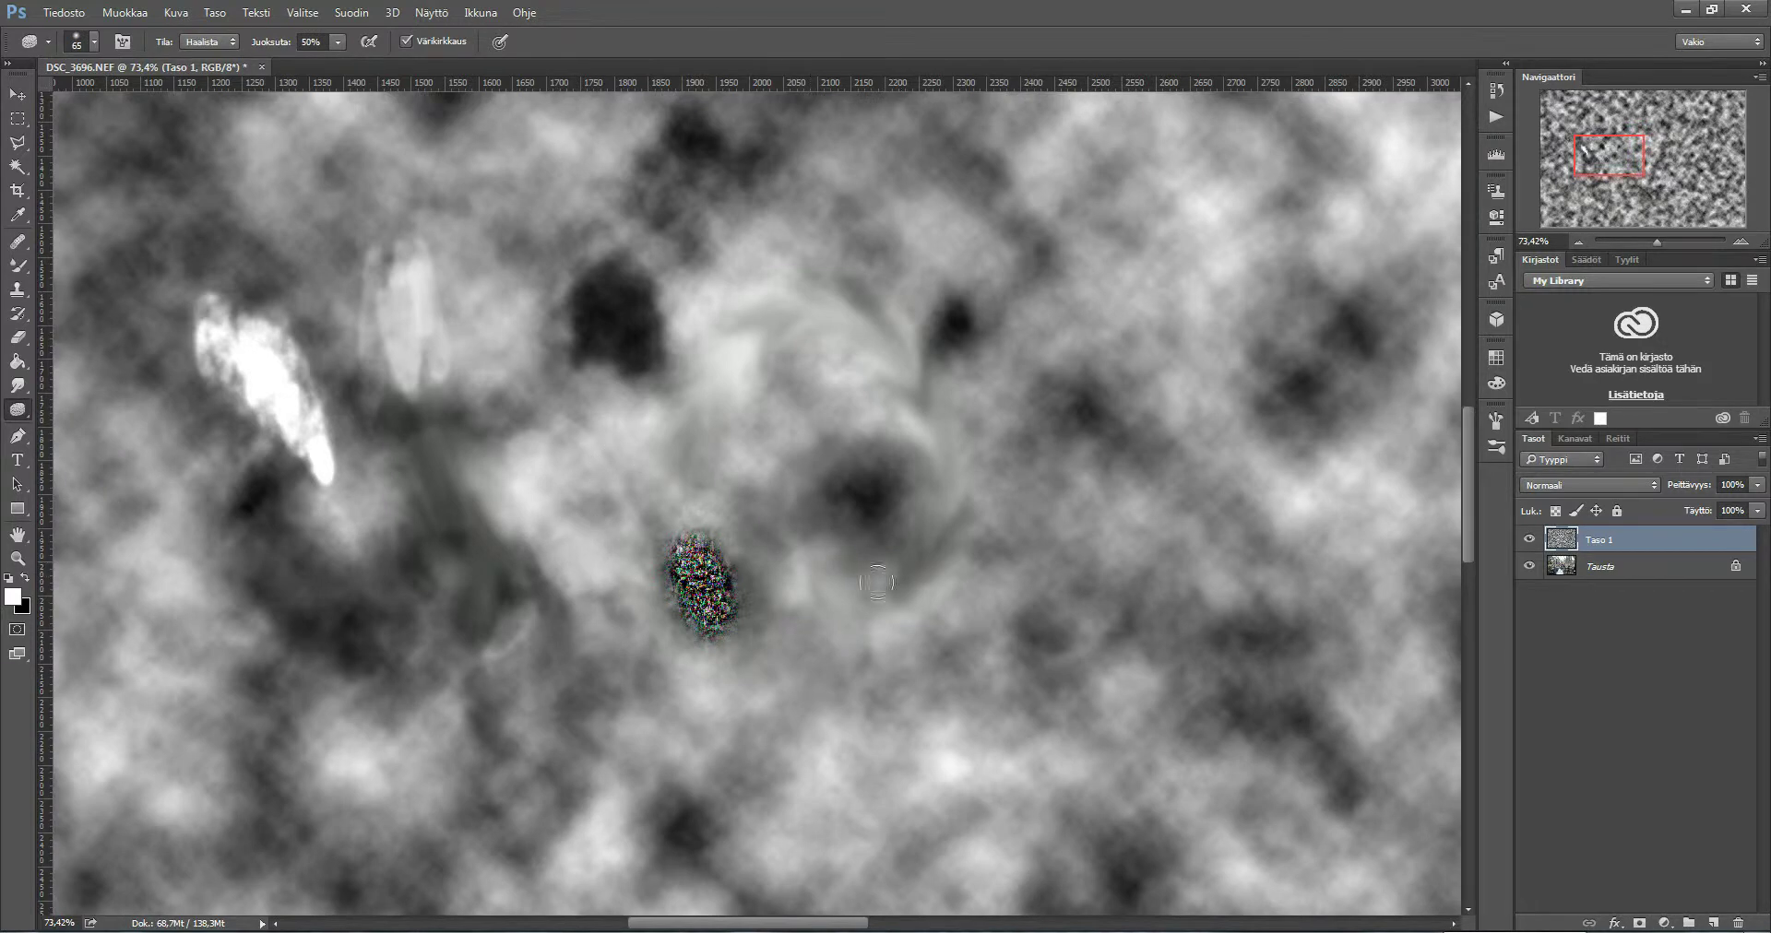
pyautogui.click(204, 44)
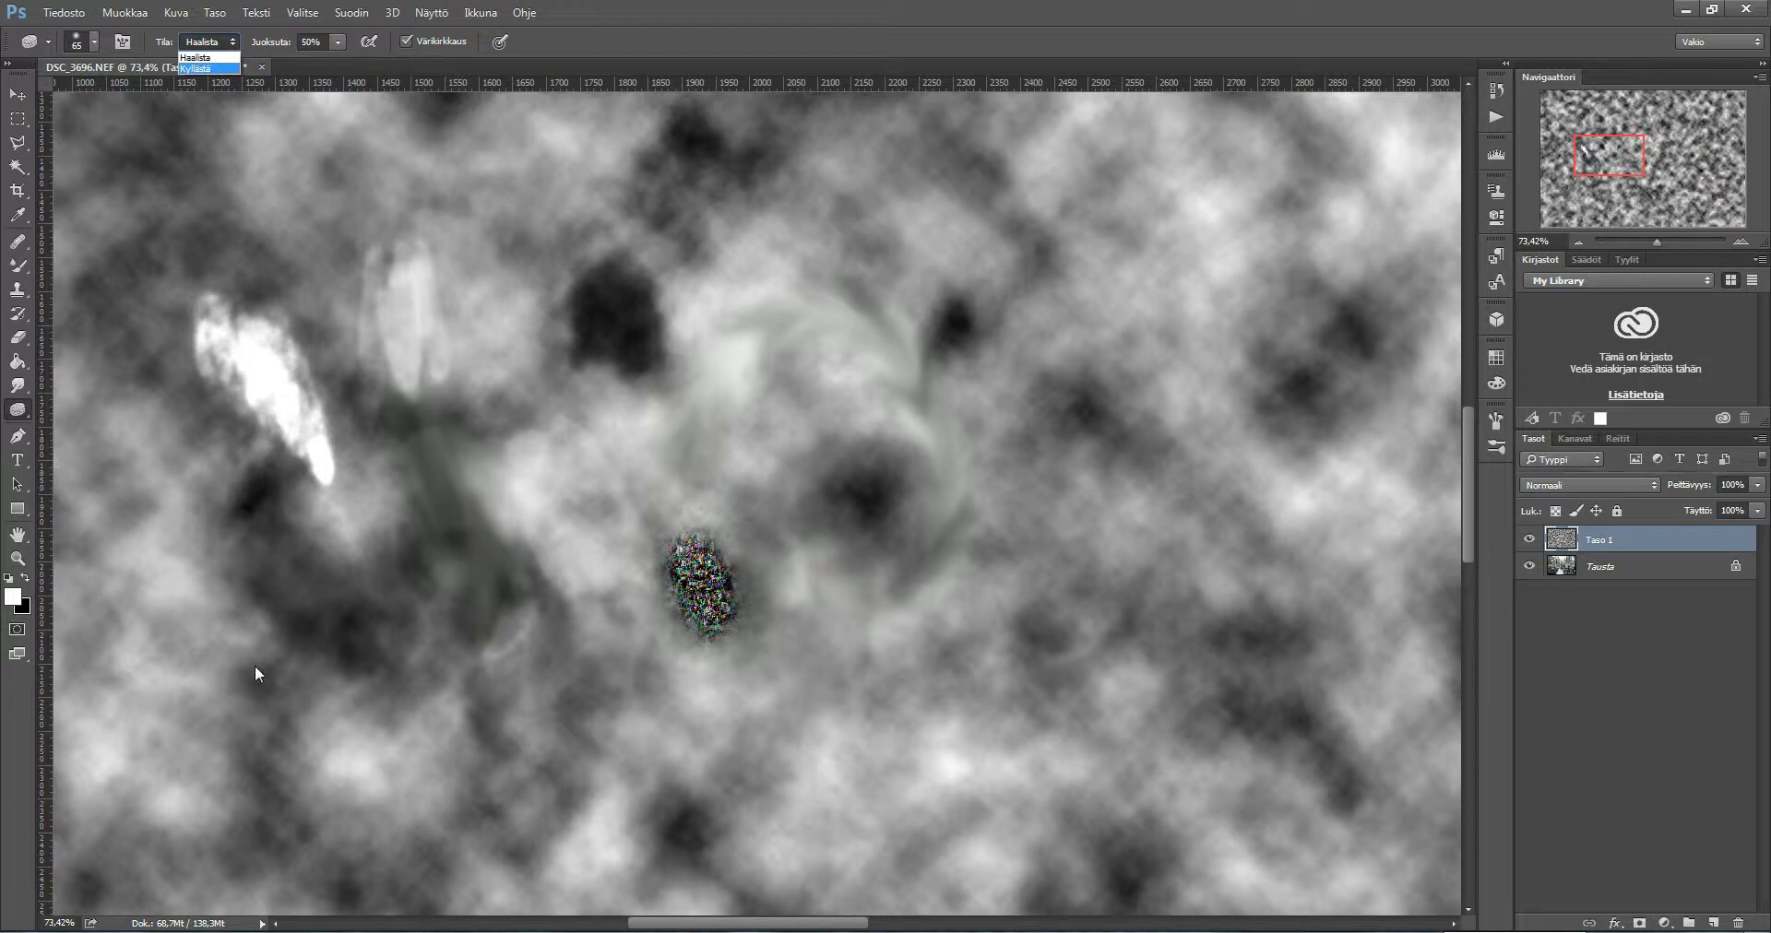
pyautogui.click(249, 103)
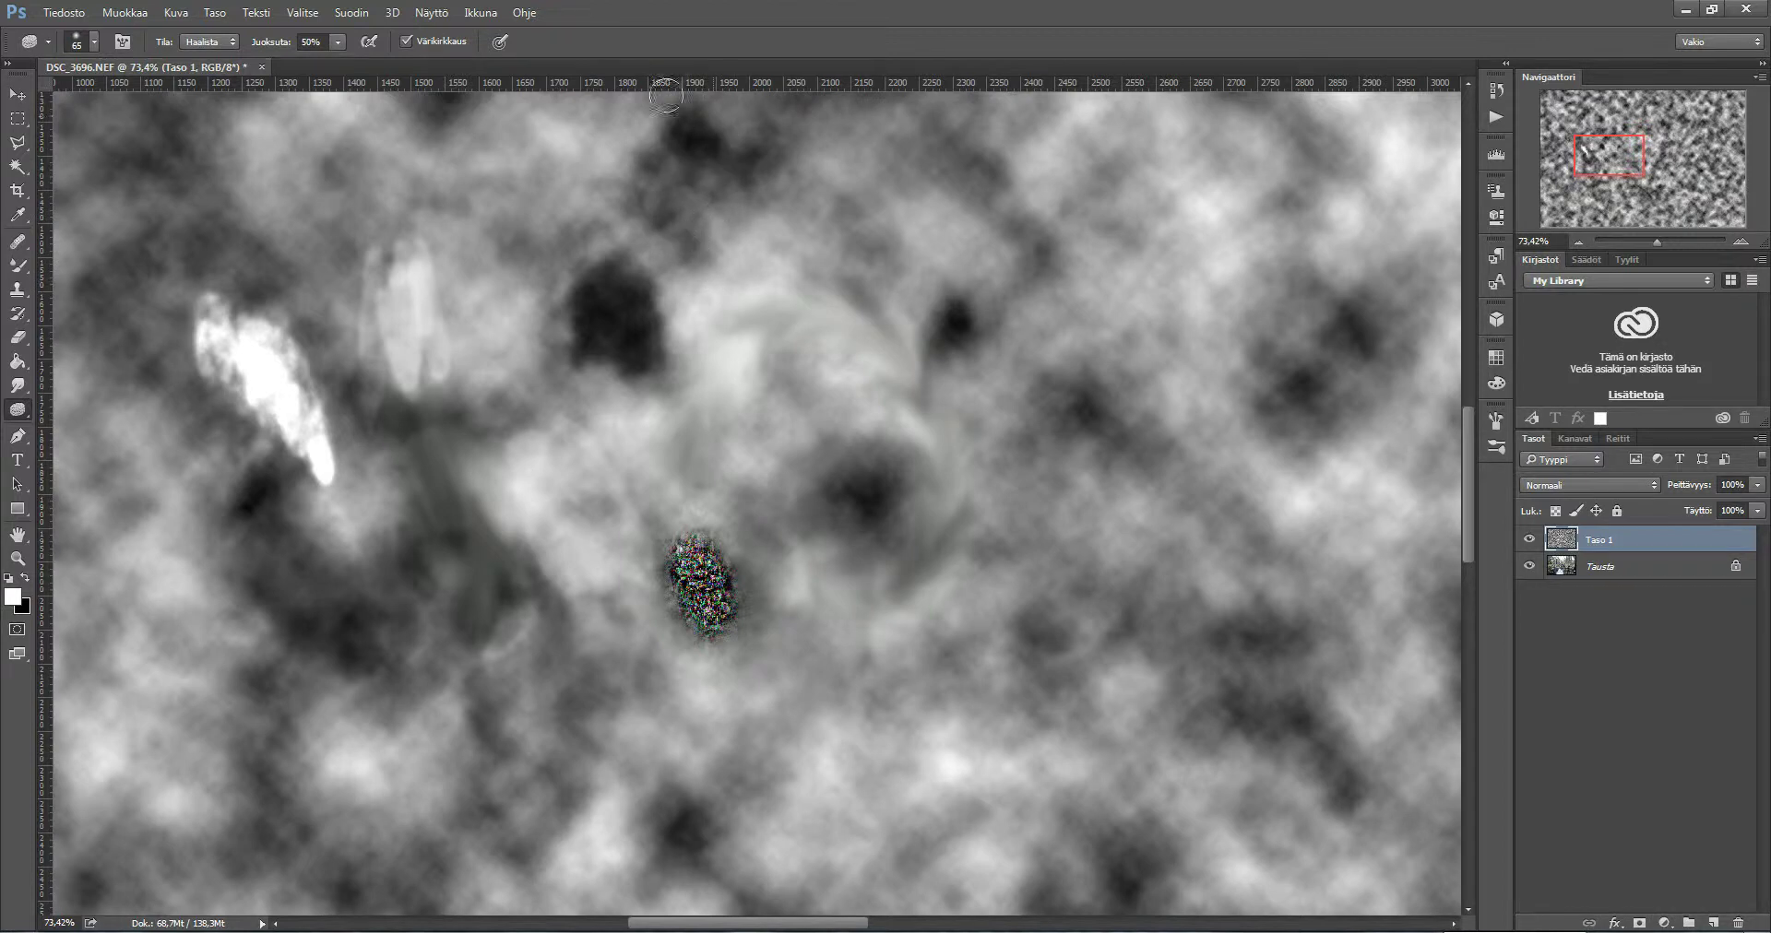
pyautogui.rightClick(24, 413)
# With the Pen tool, draw a first closed curved path near the canvas centre
pyautogui.click(68, 405)
pyautogui.click(17, 435)
pyautogui.click(736, 368)
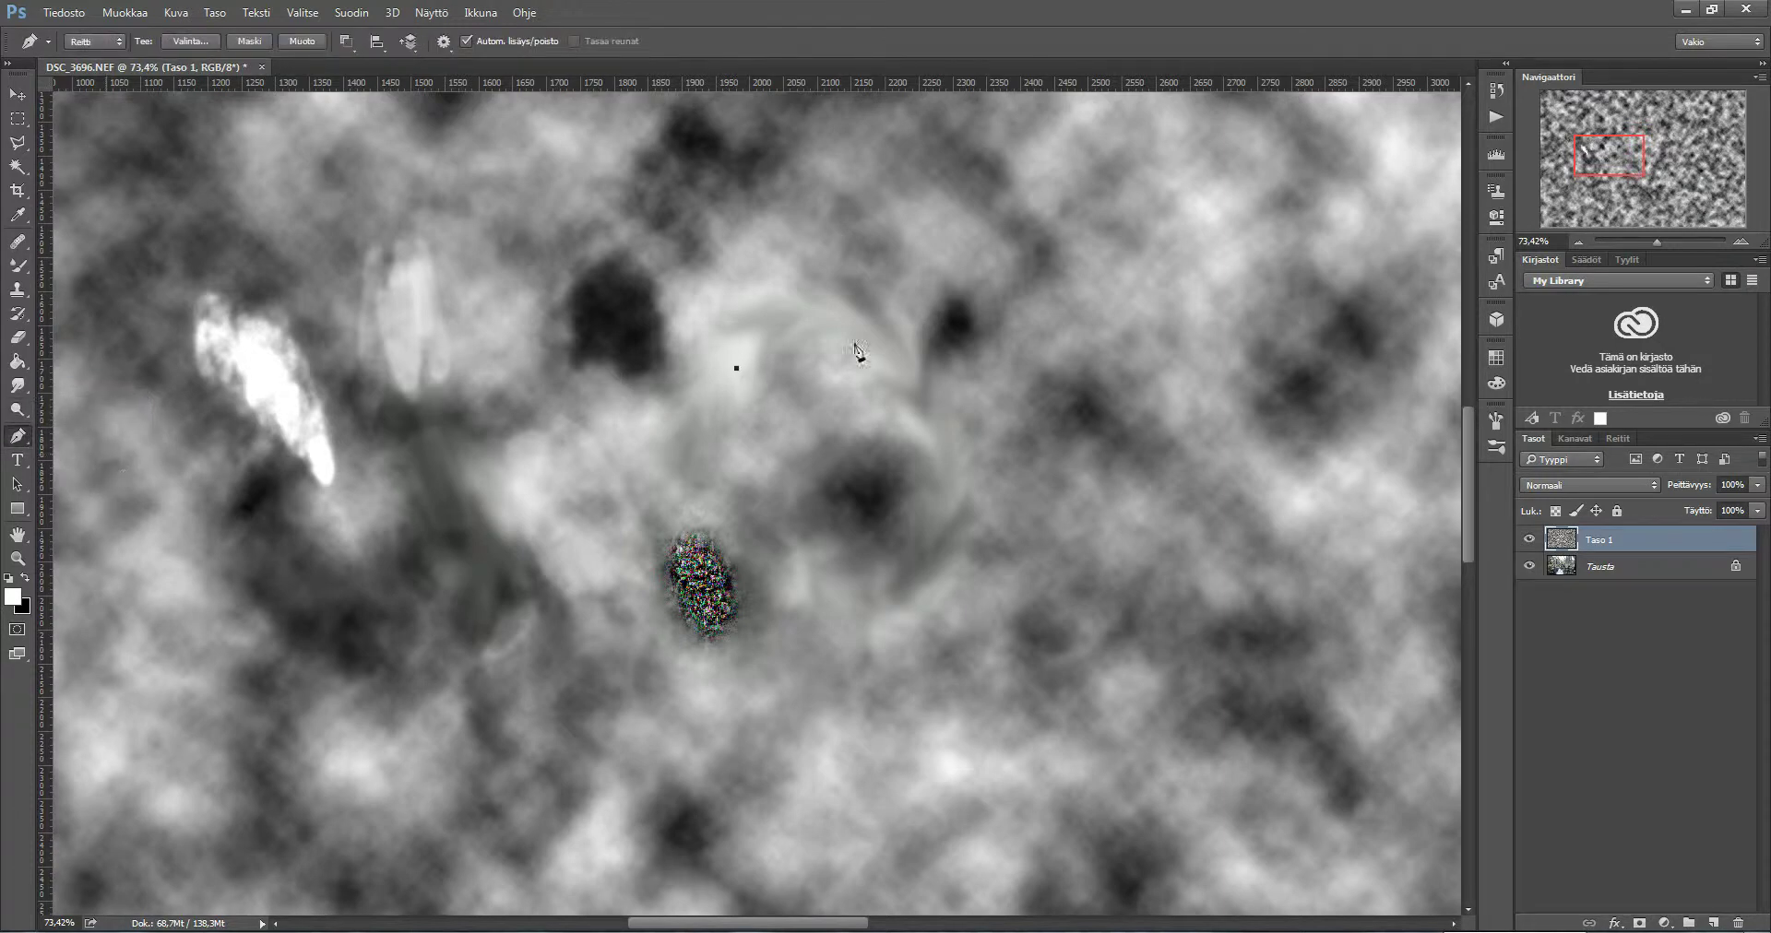
pyautogui.moveTo(1028, 381); pyautogui.dragTo(1058, 454)
pyautogui.moveTo(1030, 638); pyautogui.dragTo(990, 652)
pyautogui.moveTo(751, 812); pyautogui.dragTo(616, 595)
pyautogui.moveTo(759, 468); pyautogui.dragTo(758, 450)
pyautogui.click(736, 368)
# Start a second curved path across the top and lower left, panning to reach it
pyautogui.moveTo(1263, 478); pyautogui.dragTo(1261, 471)
pyautogui.moveTo(943, 230); pyautogui.dragTo(892, 219)
pyautogui.moveTo(855, 268); pyautogui.dragTo(893, 289)
pyautogui.moveTo(672, 585); pyautogui.dragTo(1005, 247)
pyautogui.moveTo(487, 379); pyautogui.dragTo(457, 430)
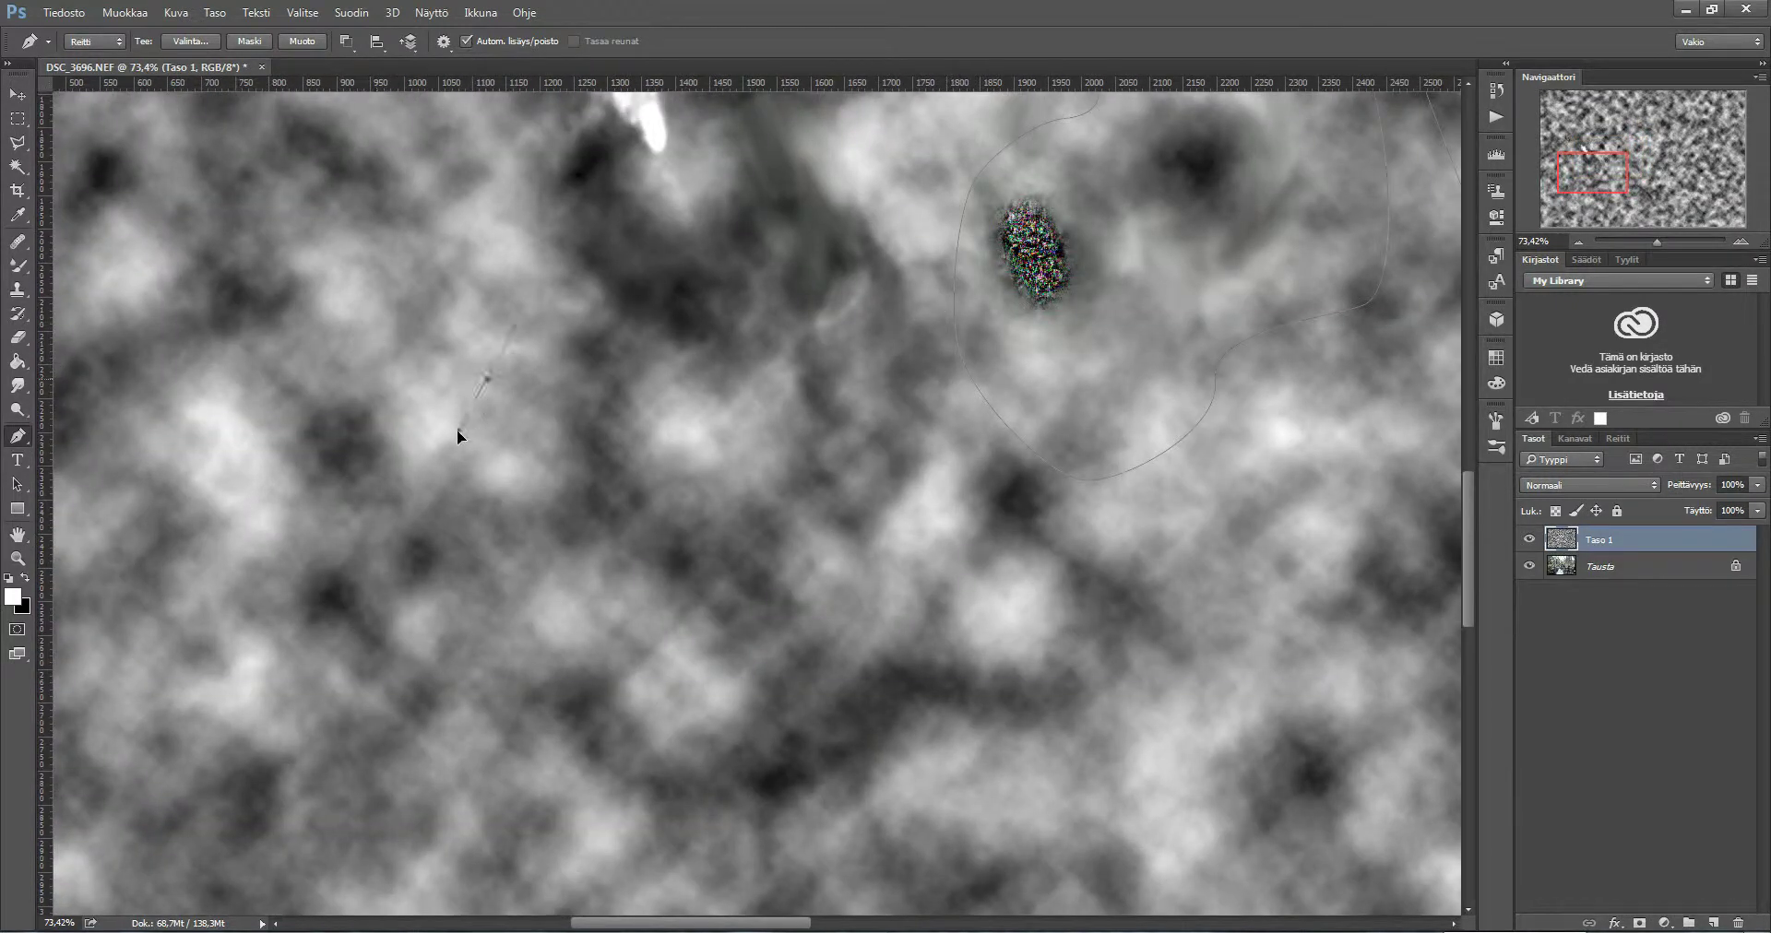
pyautogui.moveTo(466, 534); pyautogui.dragTo(512, 642)
pyautogui.moveTo(359, 593); pyautogui.dragTo(386, 623)
# Add the remaining curved anchors and close the second path at its start
pyautogui.moveTo(496, 275); pyautogui.dragTo(450, 302)
pyautogui.moveTo(770, 566); pyautogui.dragTo(856, 527)
pyautogui.click(896, 439)
pyautogui.moveTo(746, 342); pyautogui.dragTo(683, 334)
pyautogui.click(484, 387)
pyautogui.moveTo(949, 348); pyautogui.dragTo(694, 528)
pyautogui.rightClick(766, 489)
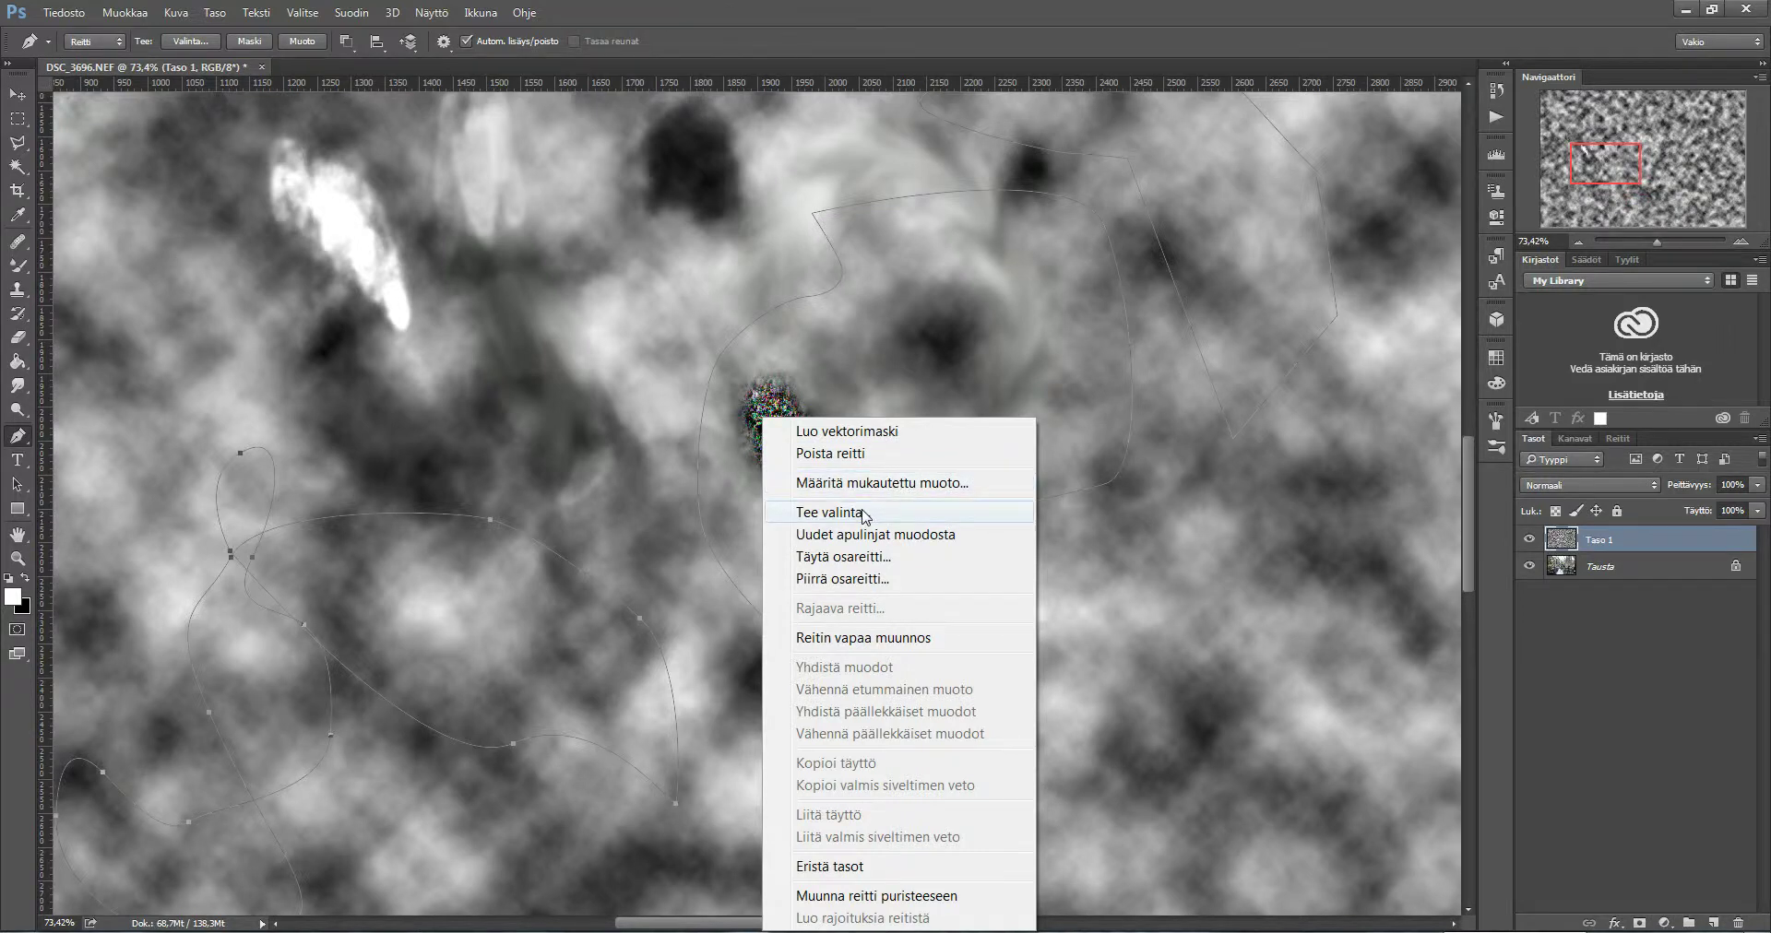
pyautogui.click(863, 514)
pyautogui.click(1043, 287)
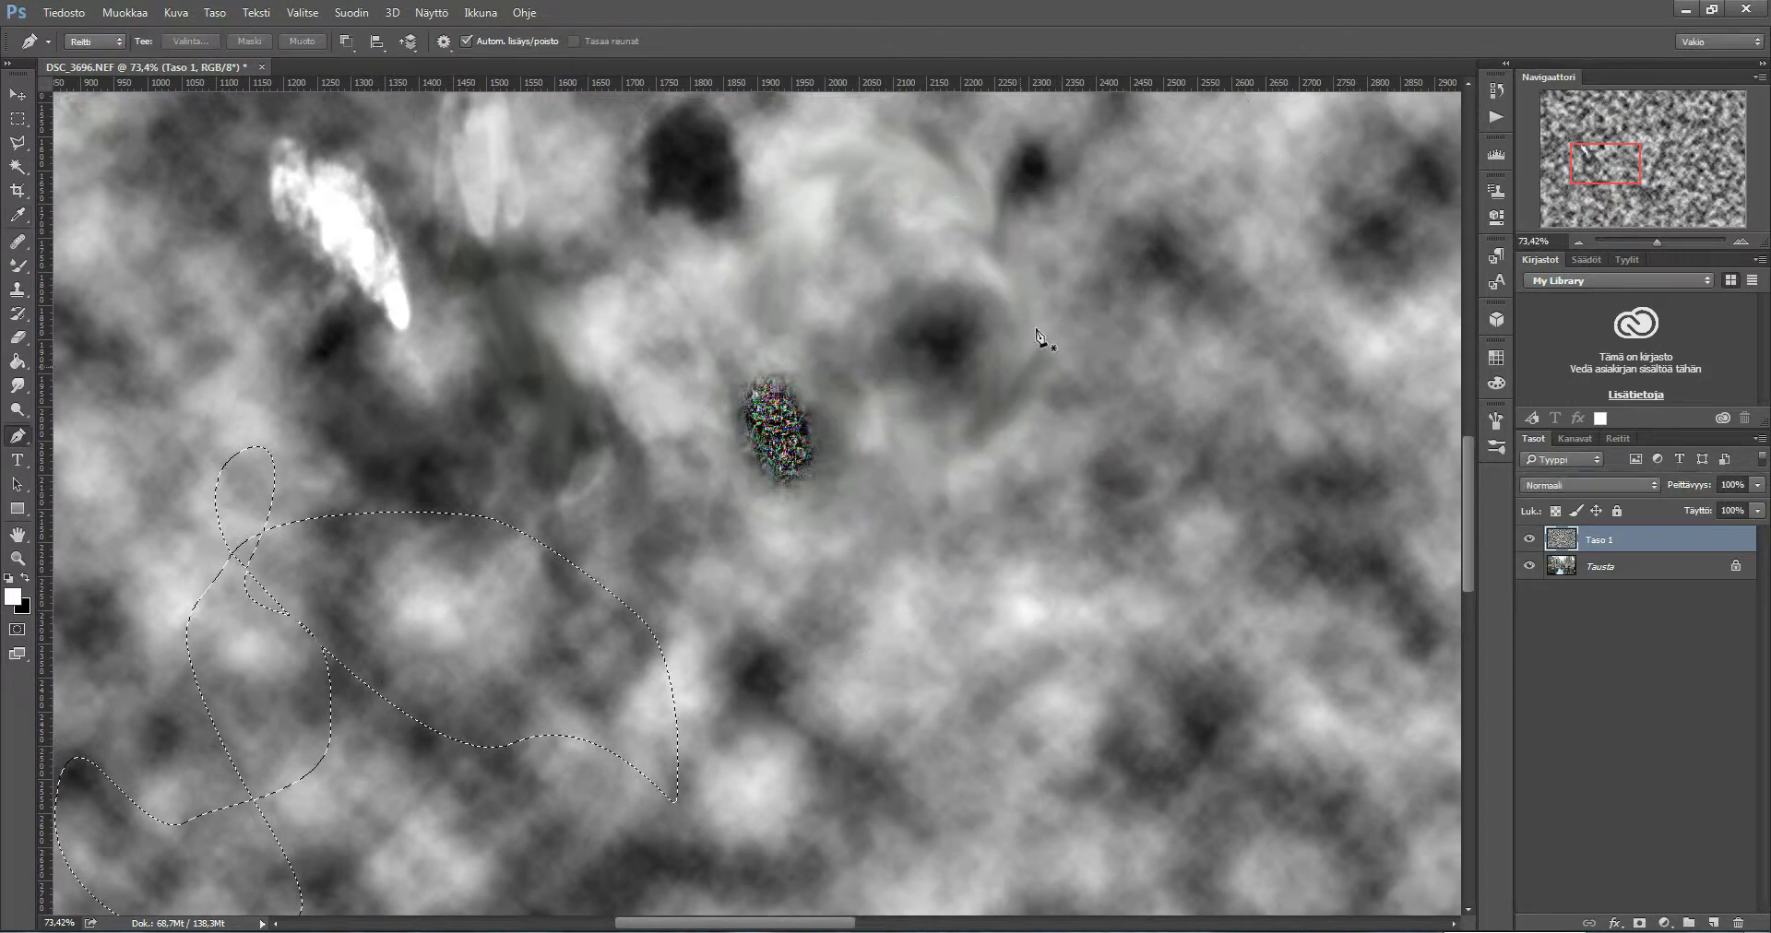
pyautogui.moveTo(734, 518); pyautogui.dragTo(870, 402)
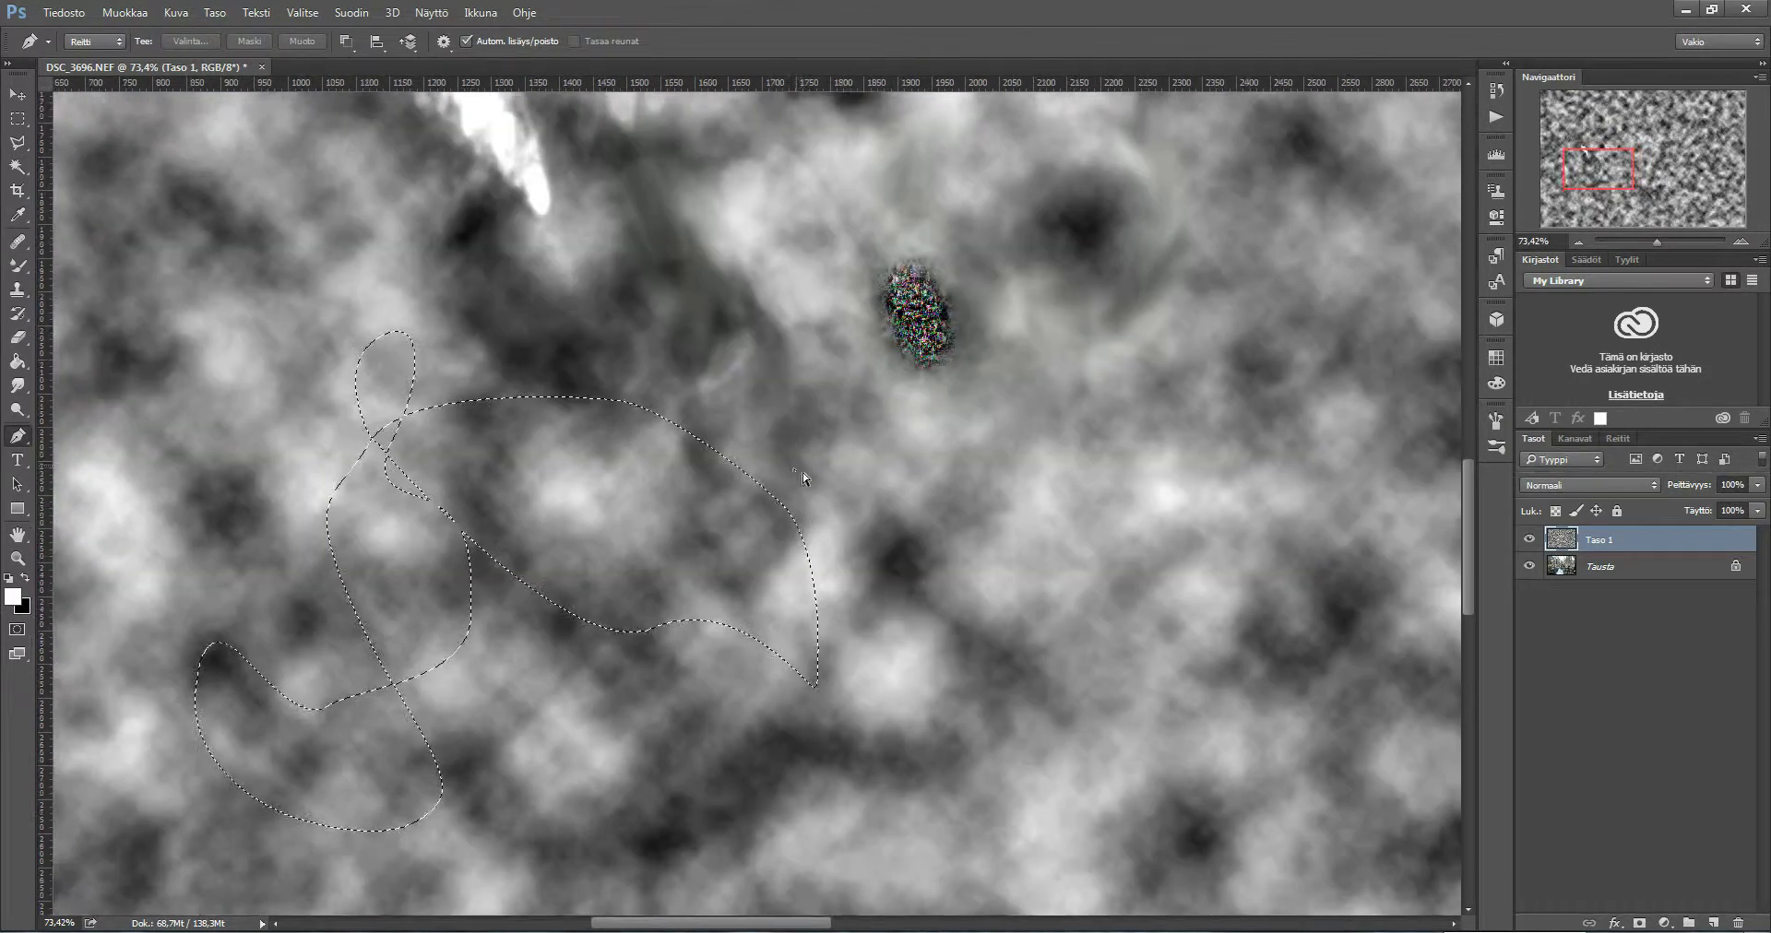
pyautogui.rightClick(665, 417)
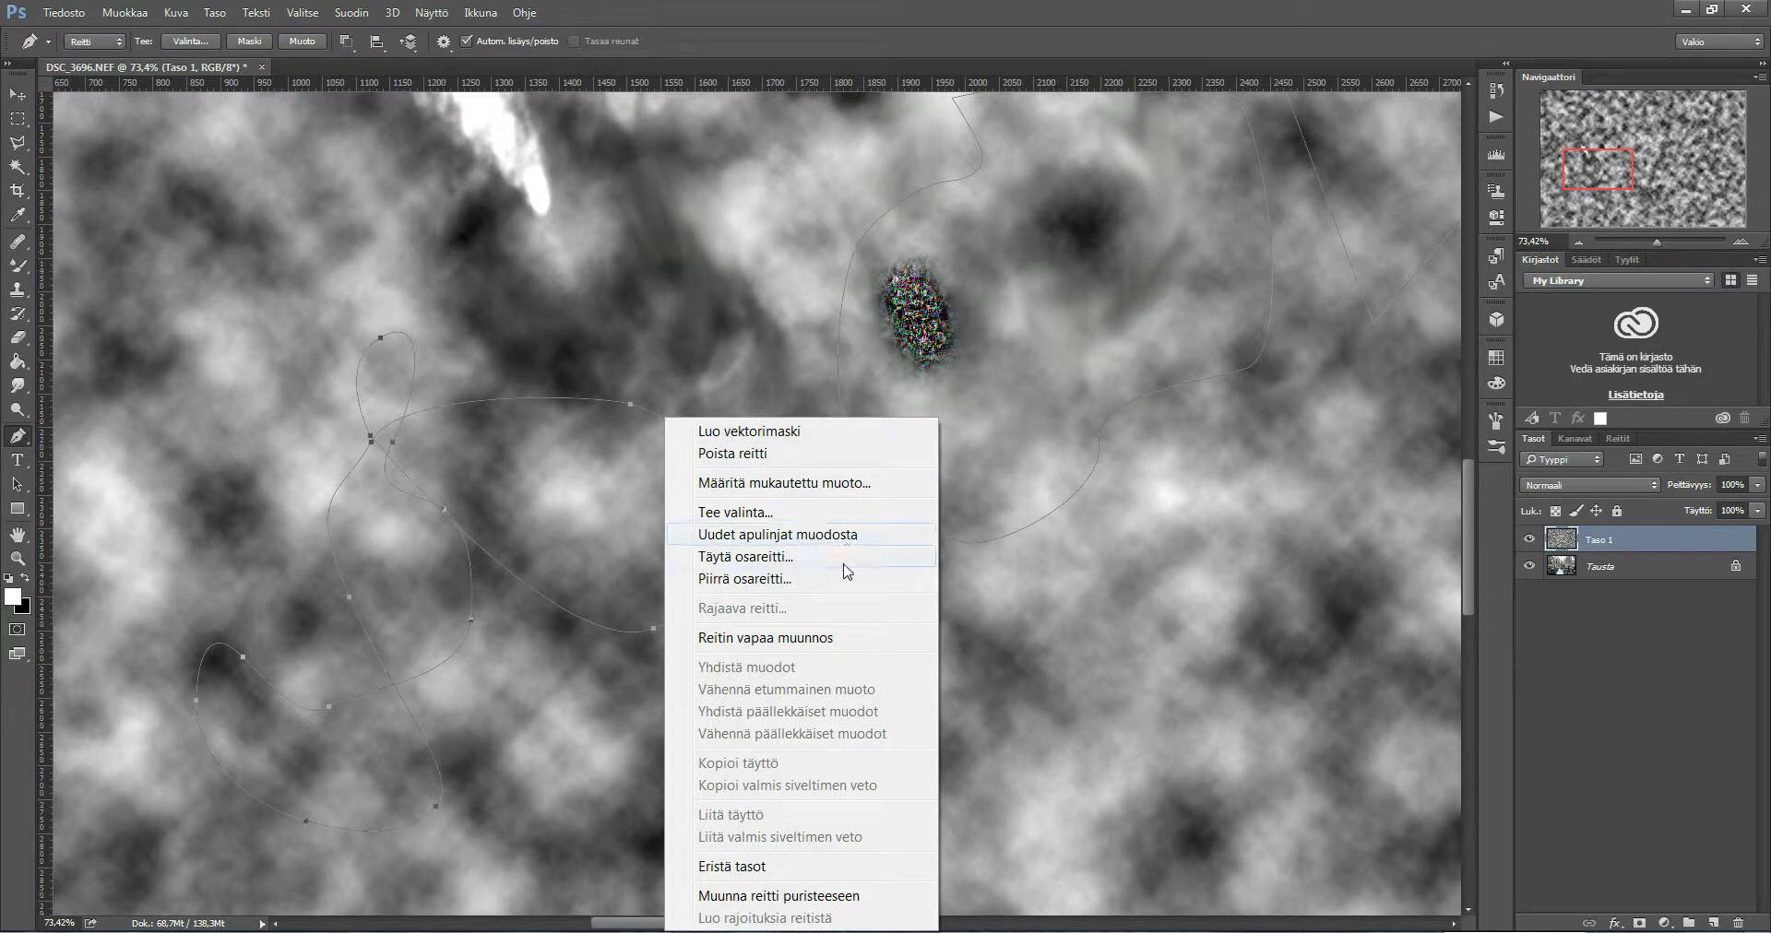
pyautogui.click(844, 558)
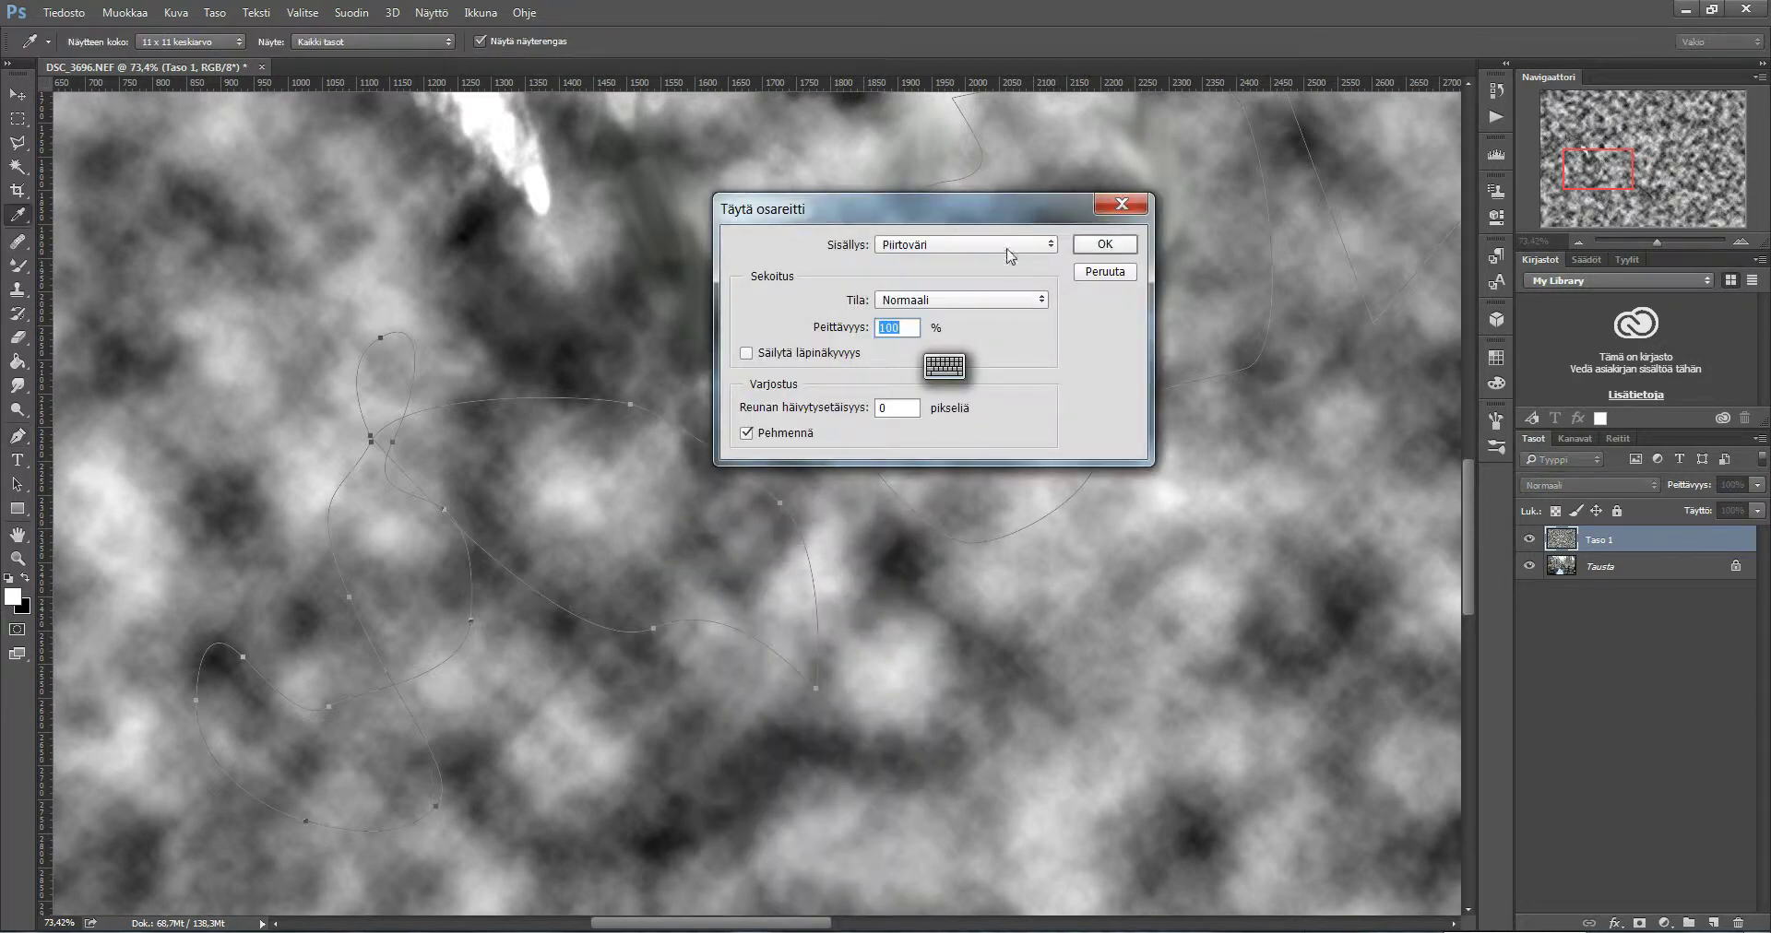
pyautogui.click(1120, 244)
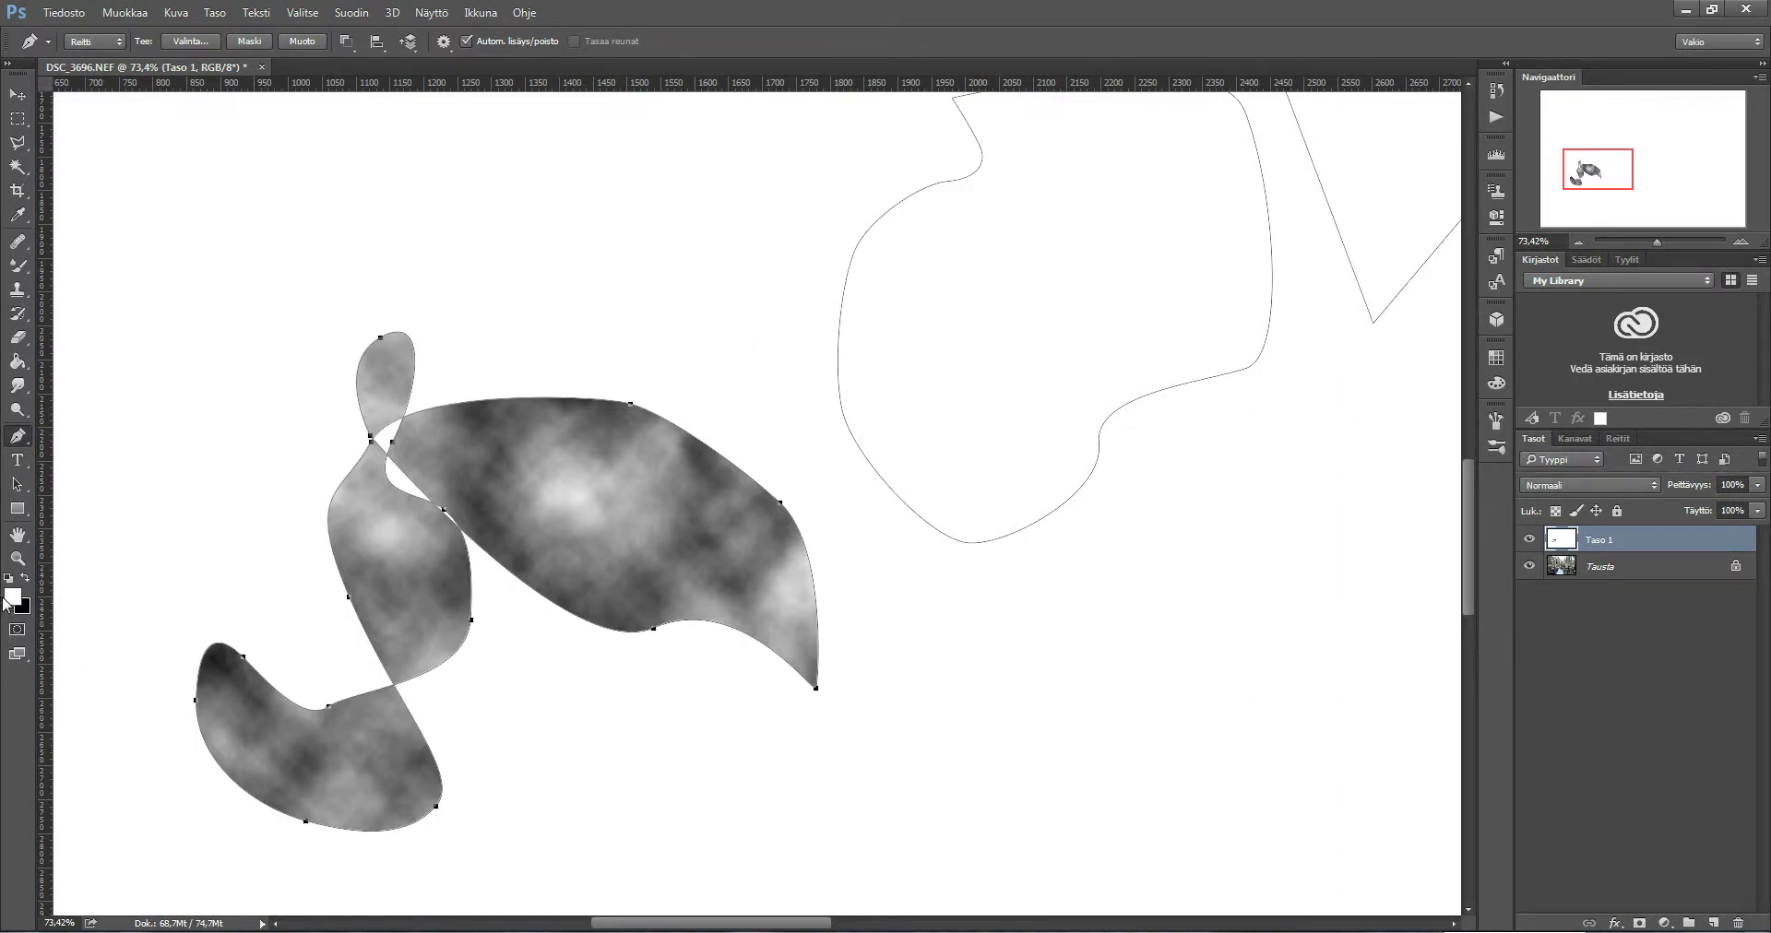
pyautogui.hotkey('ctrl', 'z')
# Stroke the work path with a white Brush line on Taso 1
pyautogui.rightClick(613, 394)
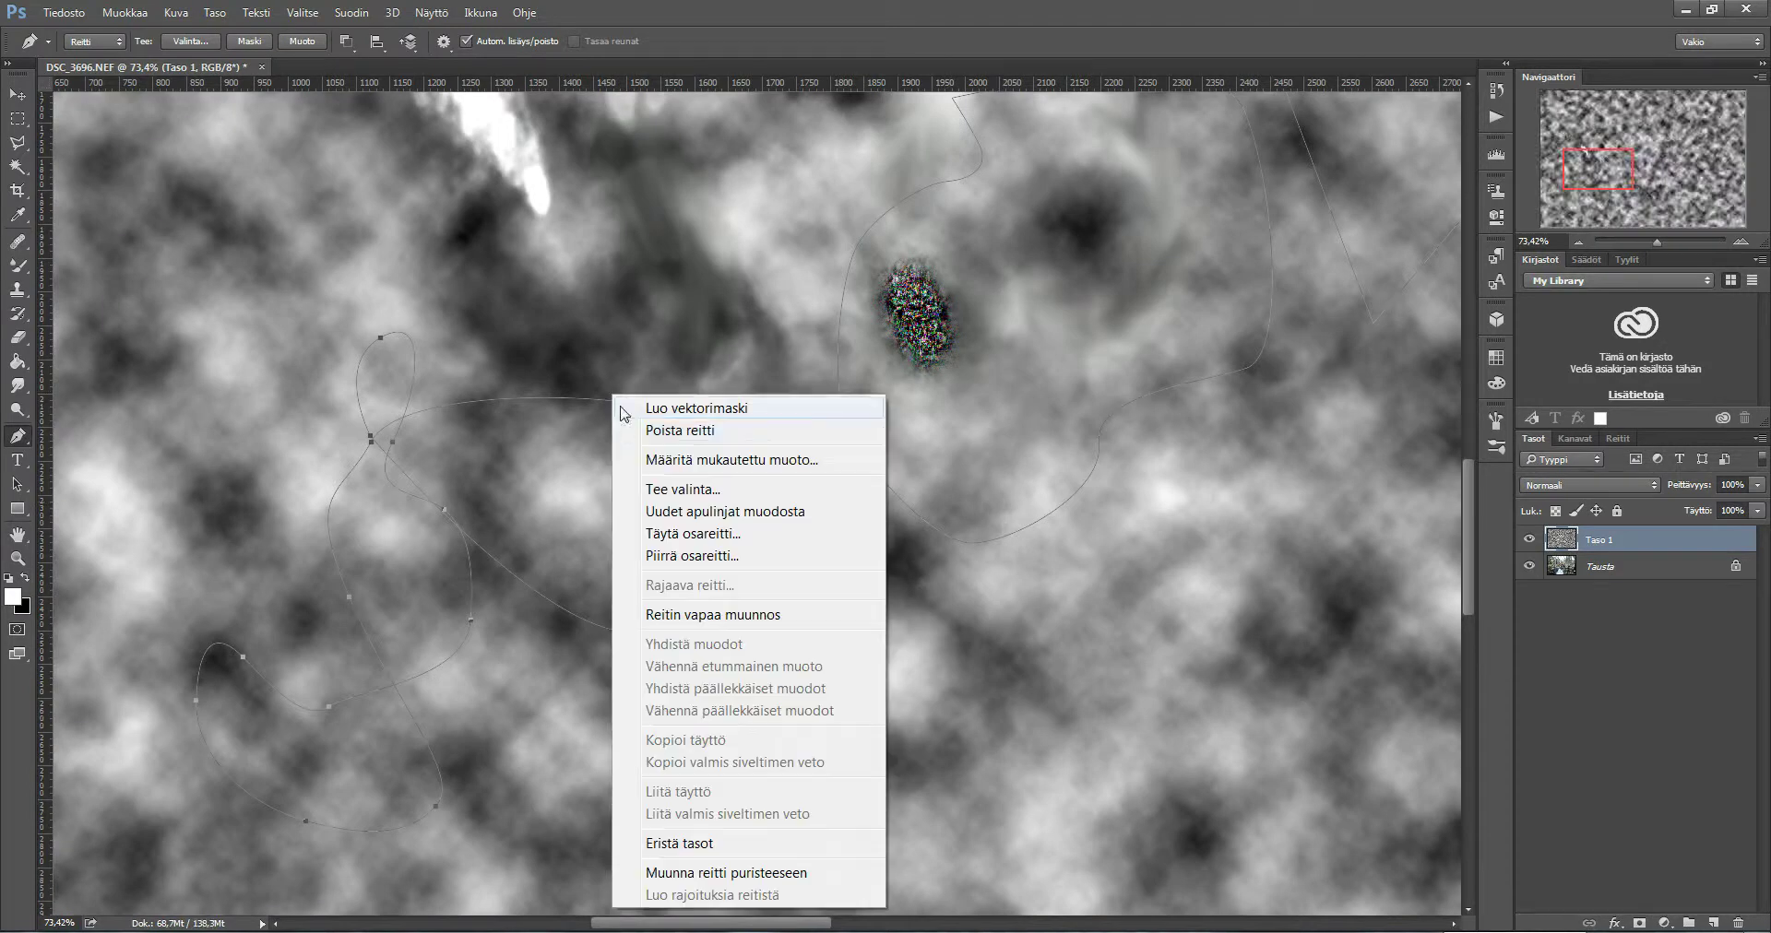
pyautogui.click(755, 556)
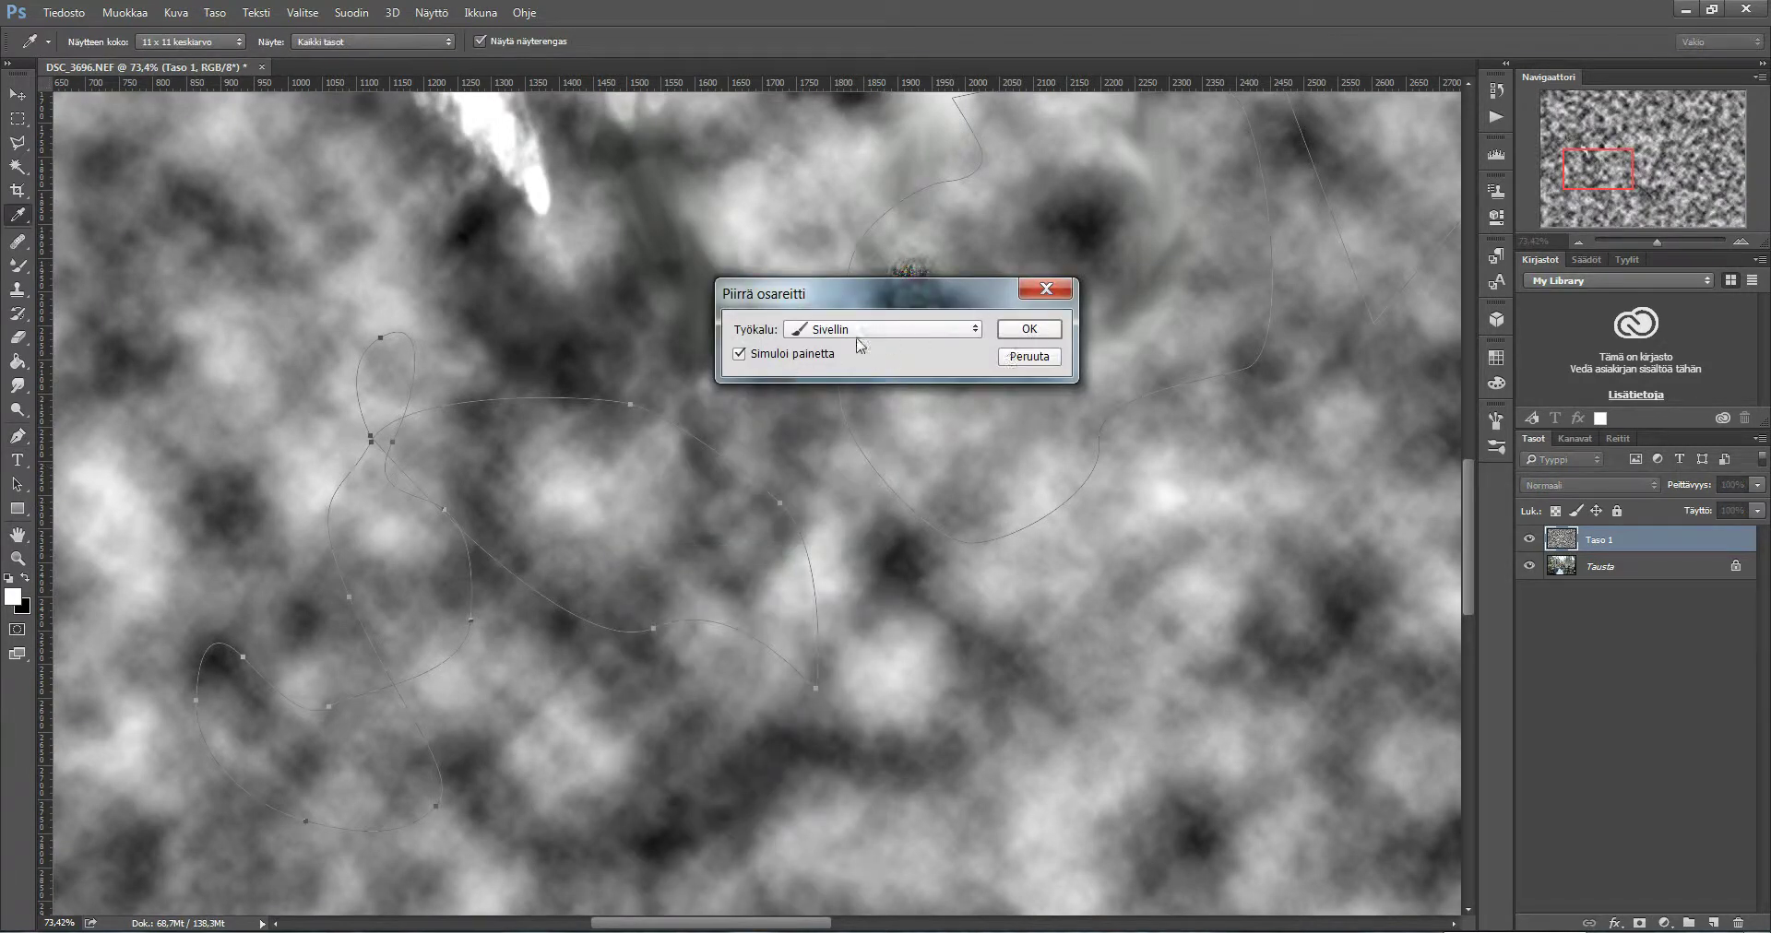
pyautogui.click(864, 332)
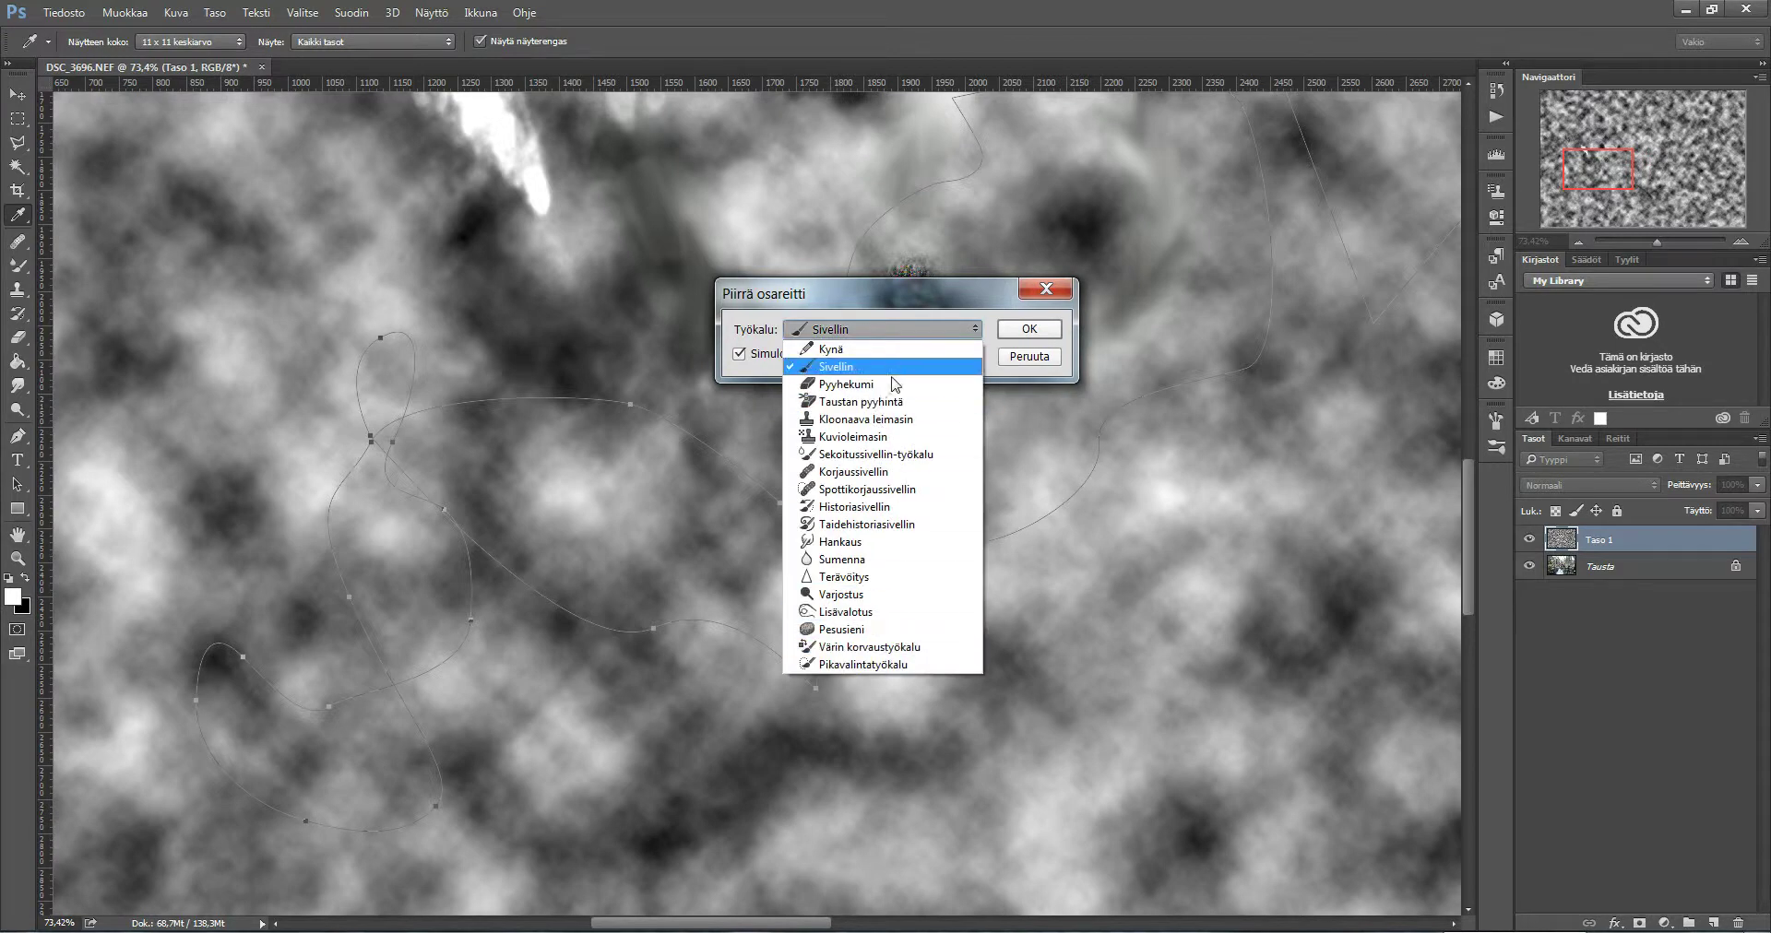
pyautogui.click(889, 370)
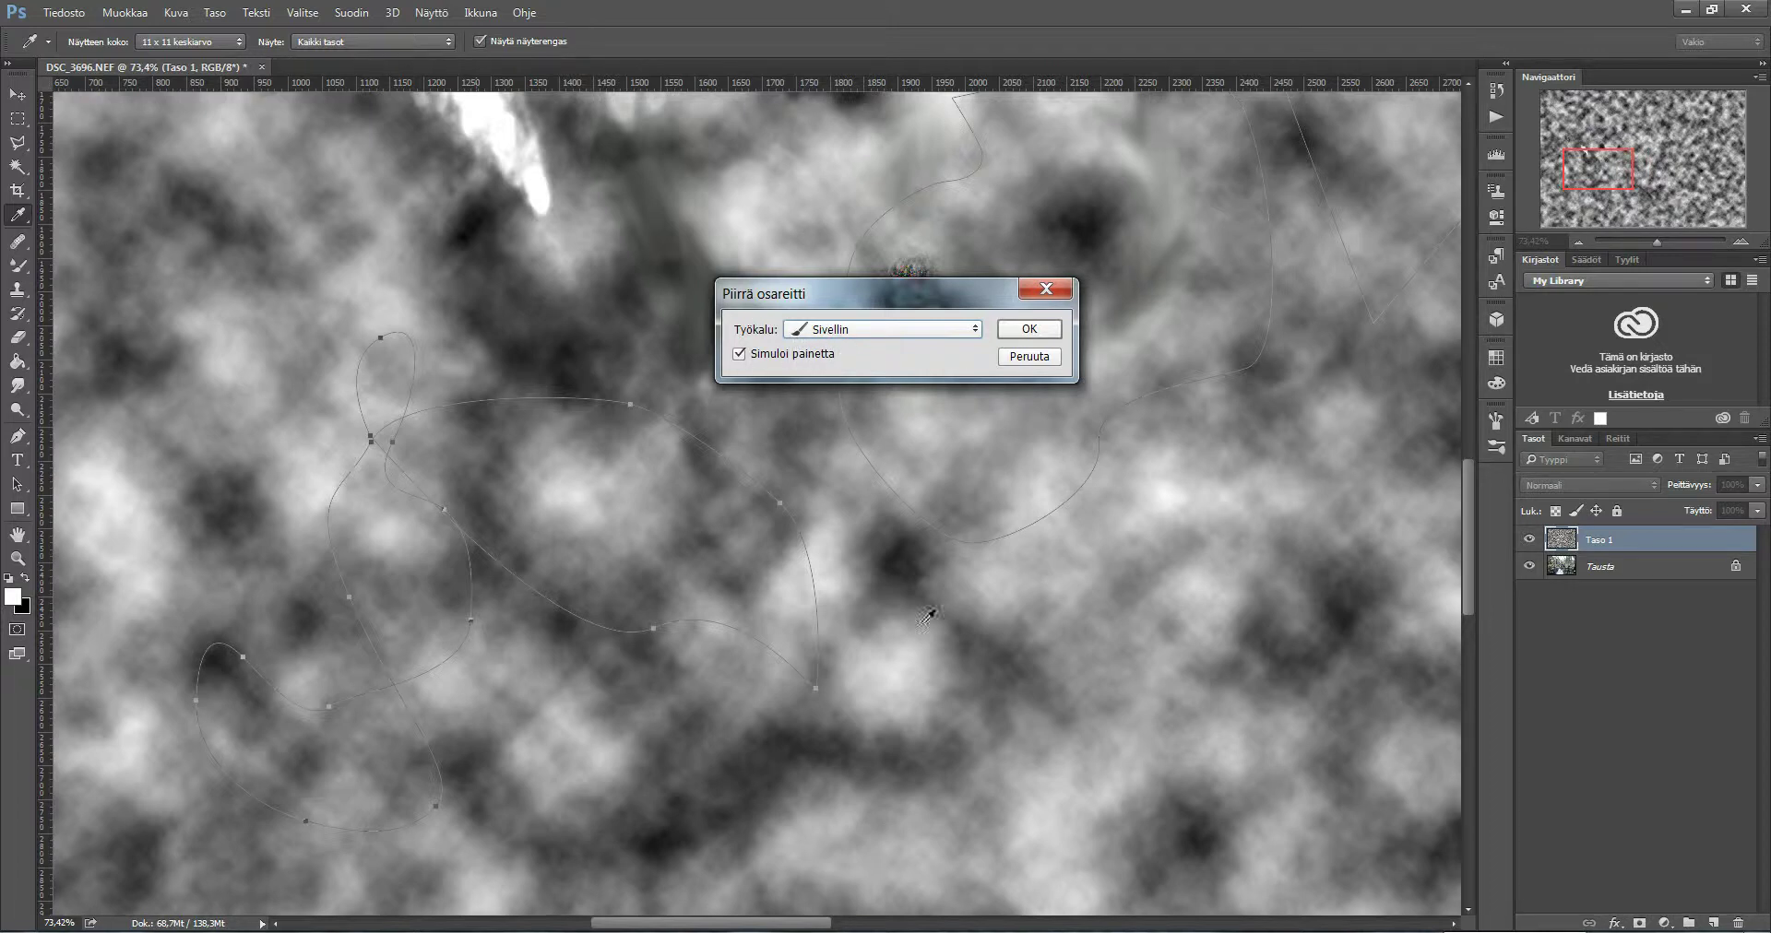
pyautogui.click(1029, 334)
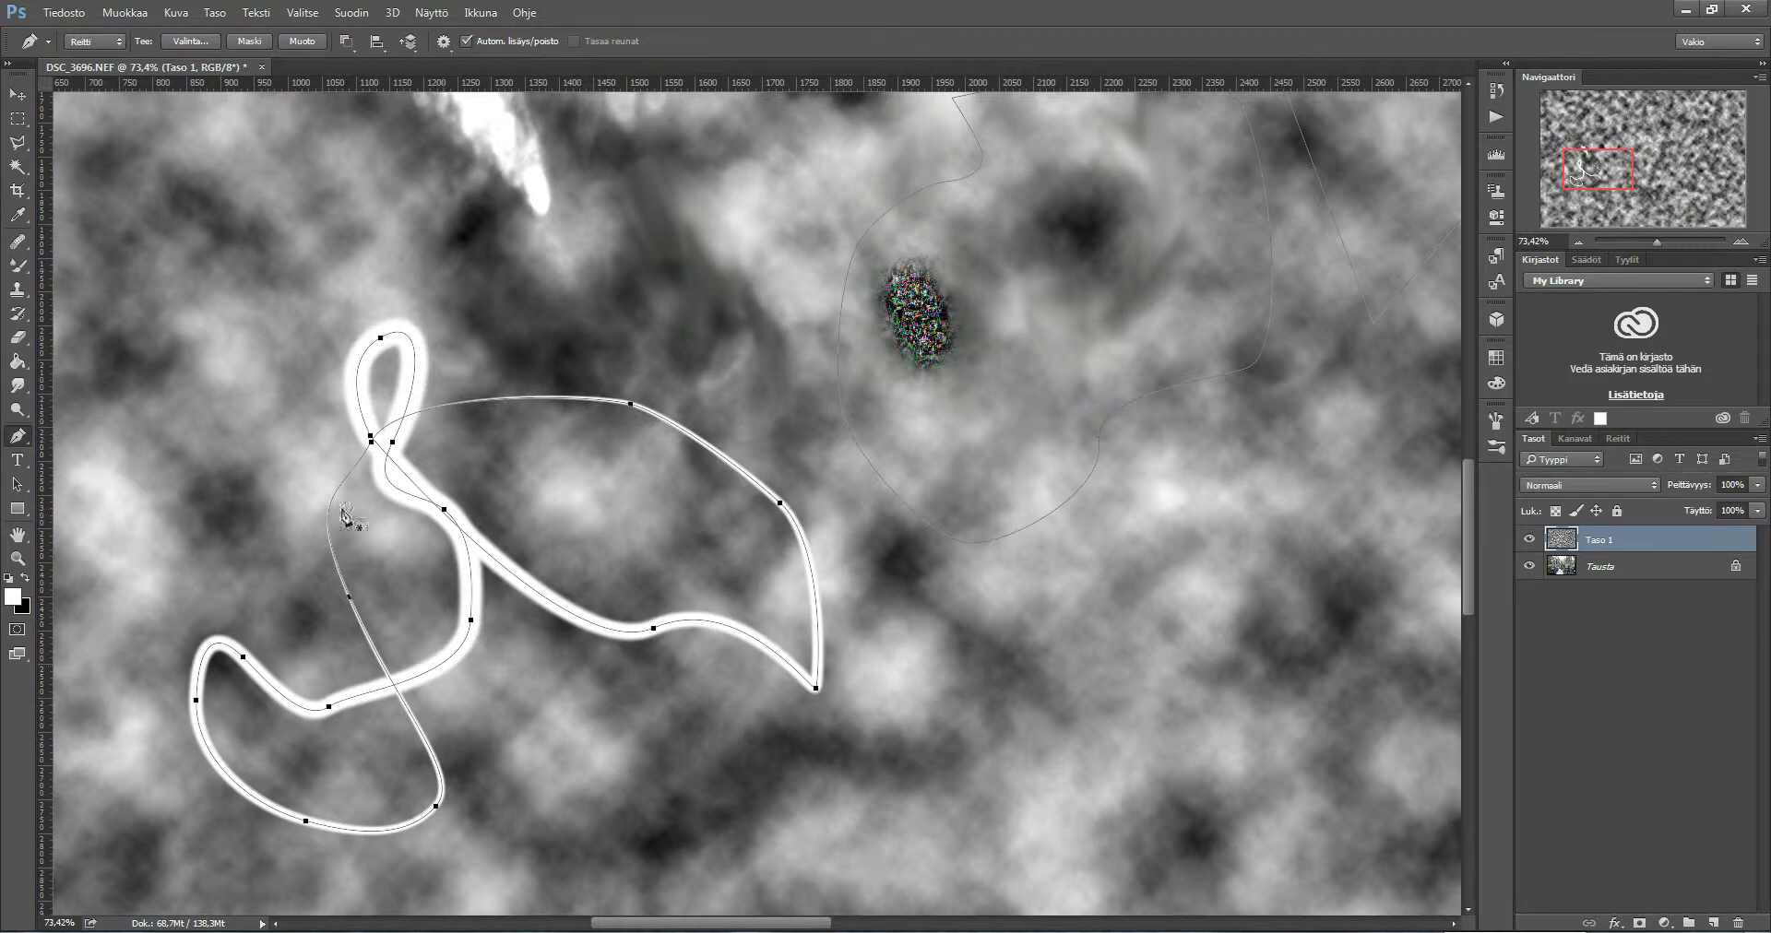
# Reopen the Stroke Subpath options and cancel without applying another stroke
pyautogui.rightClick(570, 414)
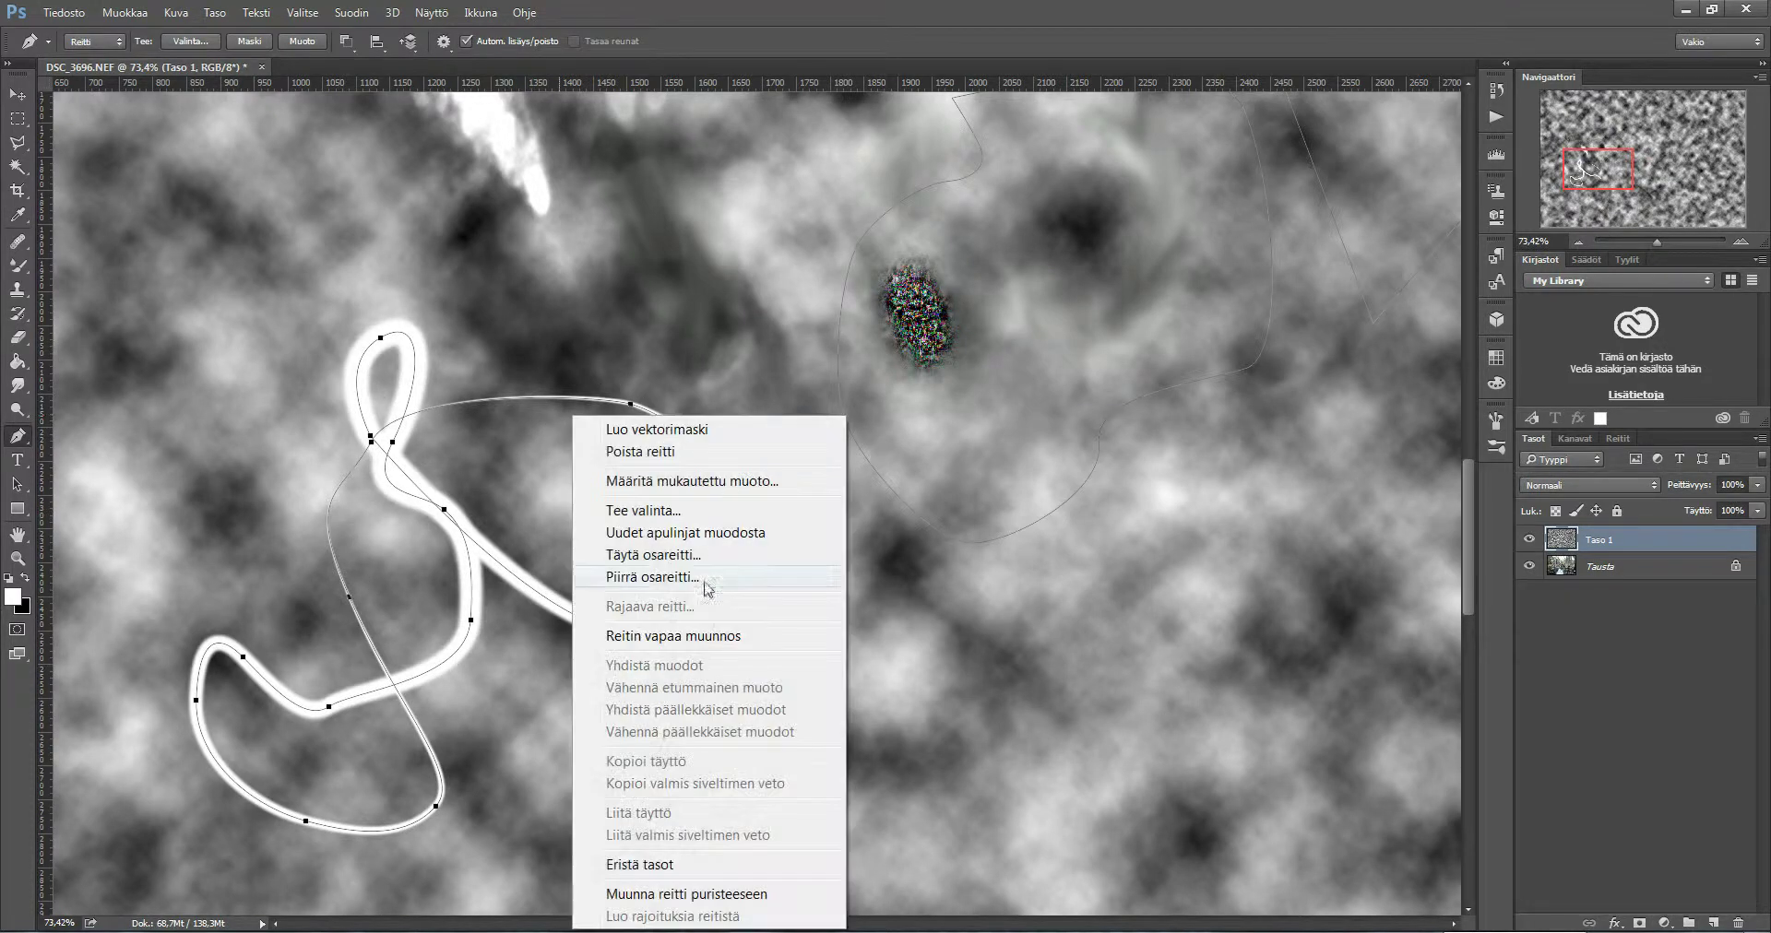
pyautogui.click(703, 578)
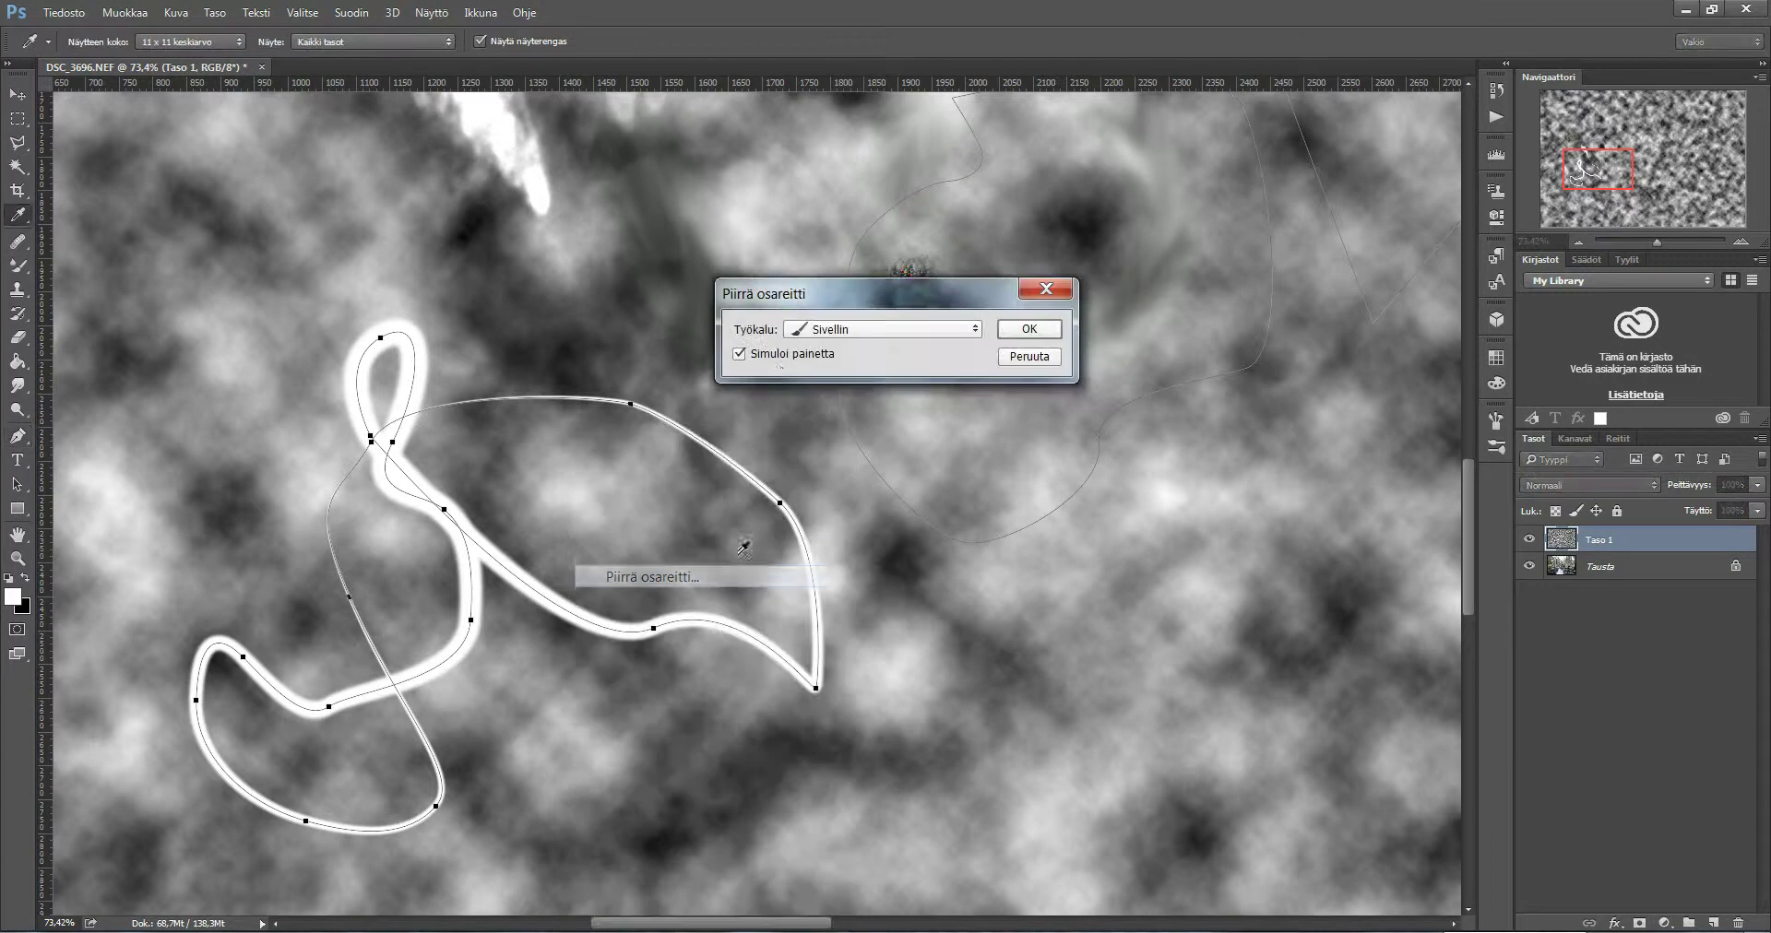
pyautogui.click(1047, 356)
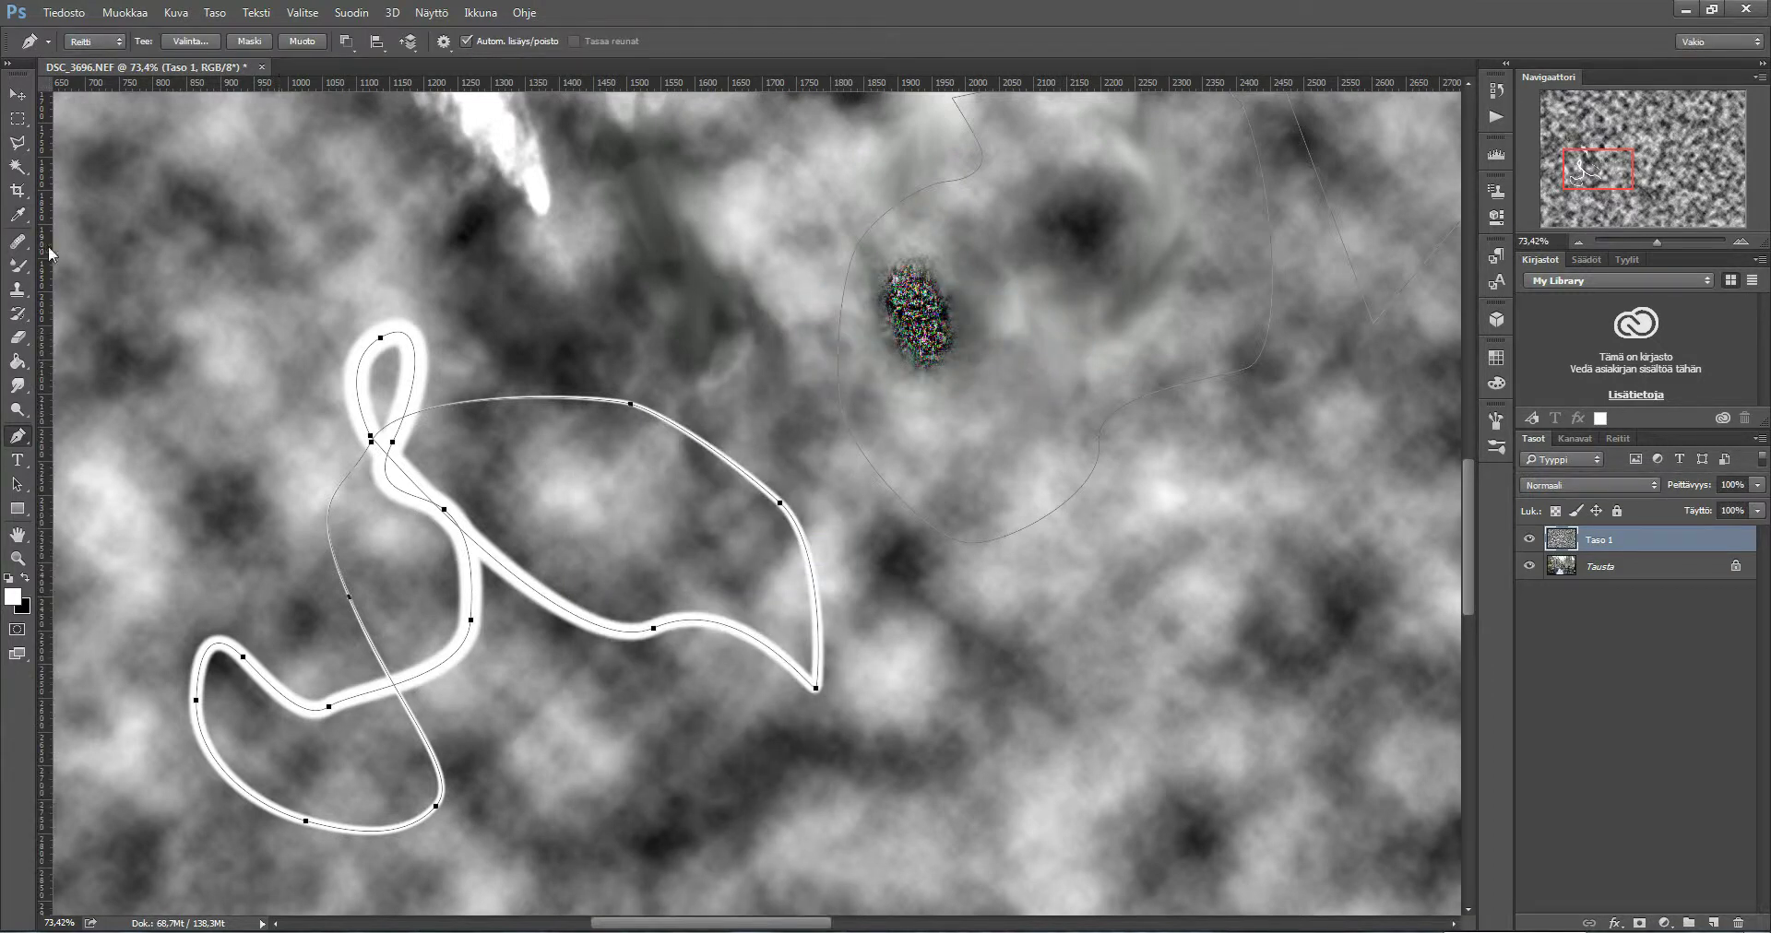
pyautogui.click(18, 266)
# Paint a white freehand Brush stroke, undo it, and adjust the brush size
pyautogui.rightClick(17, 267)
pyautogui.click(56, 265)
pyautogui.moveTo(154, 311)
pyautogui.mouseDown()
pyautogui.moveTo(213, 300)
pyautogui.moveTo(256, 743)
pyautogui.moveTo(998, 529)
pyautogui.moveTo(682, 503)
pyautogui.mouseUp()
pyautogui.hotkey('ctrl', 'z')
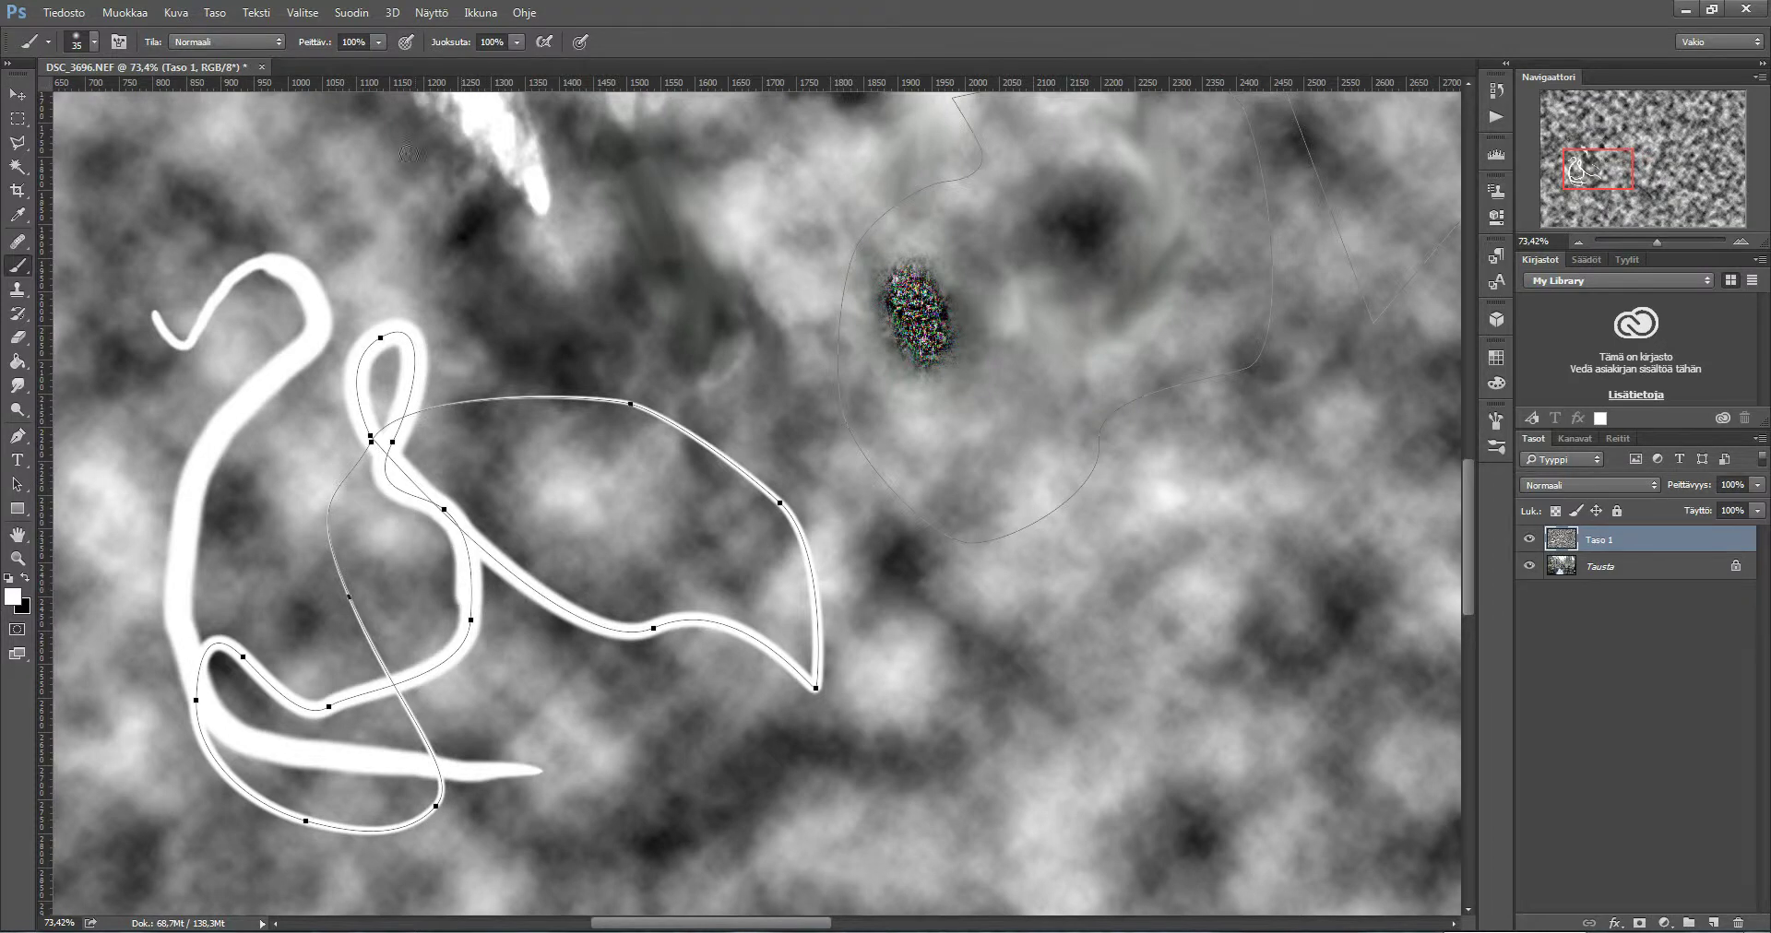
pyautogui.rightClick(422, 241)
pyautogui.click(605, 219)
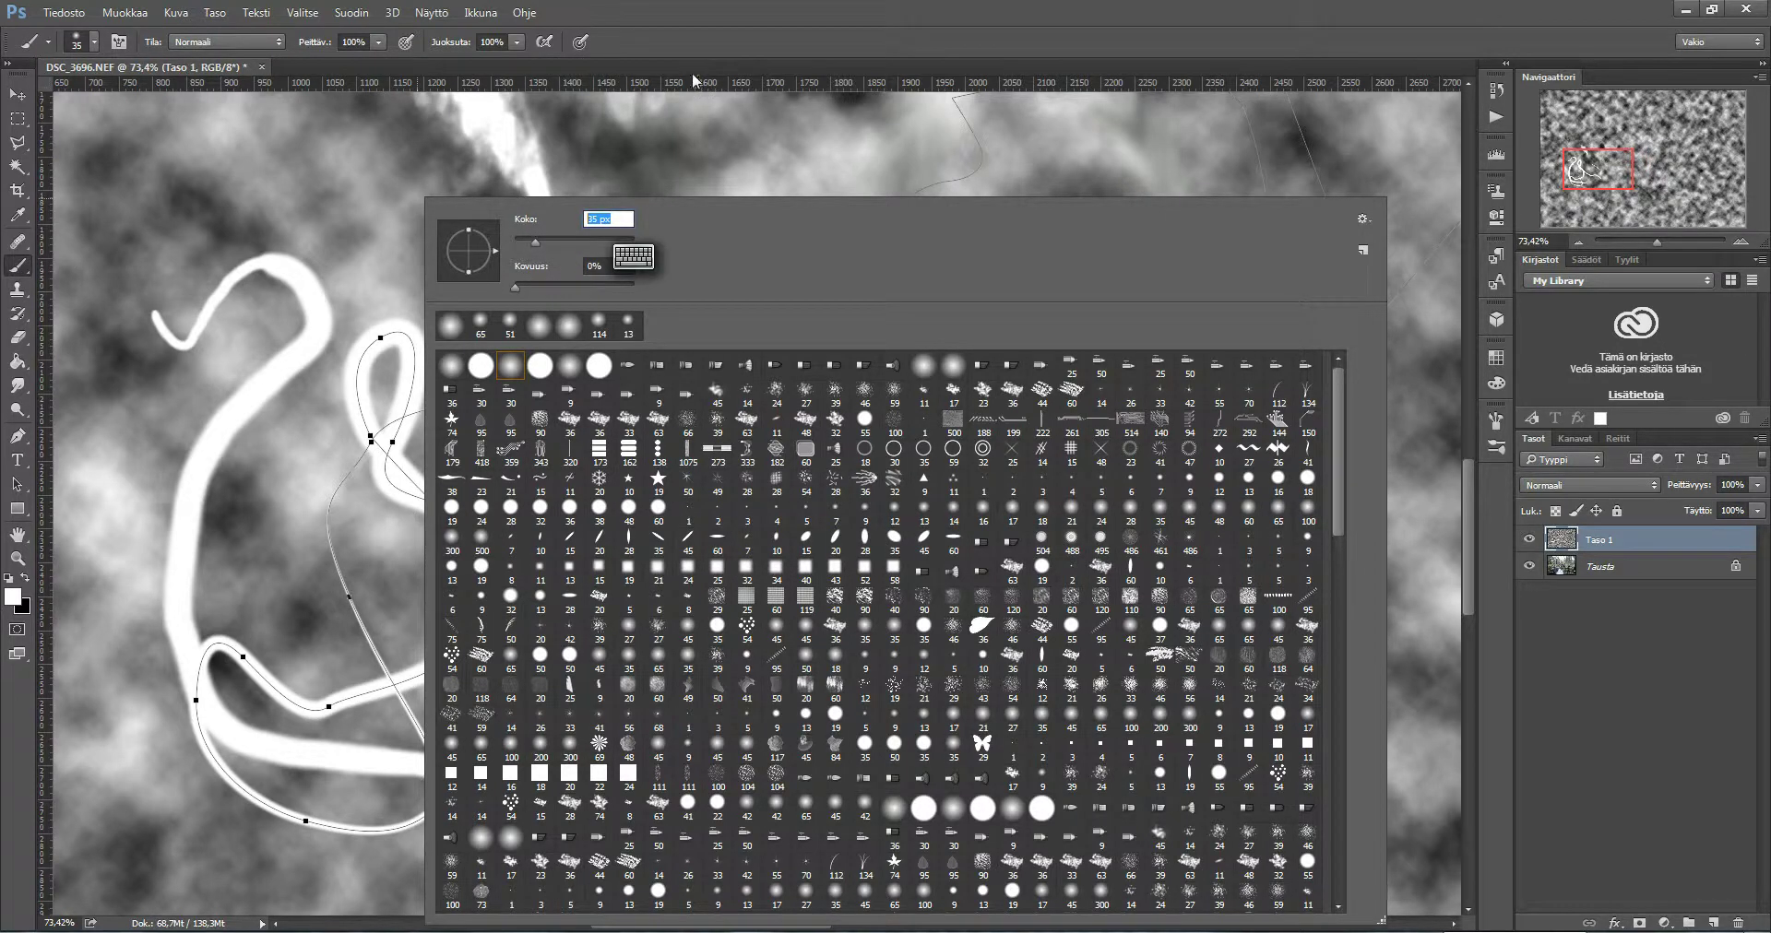
pyautogui.press('Return')
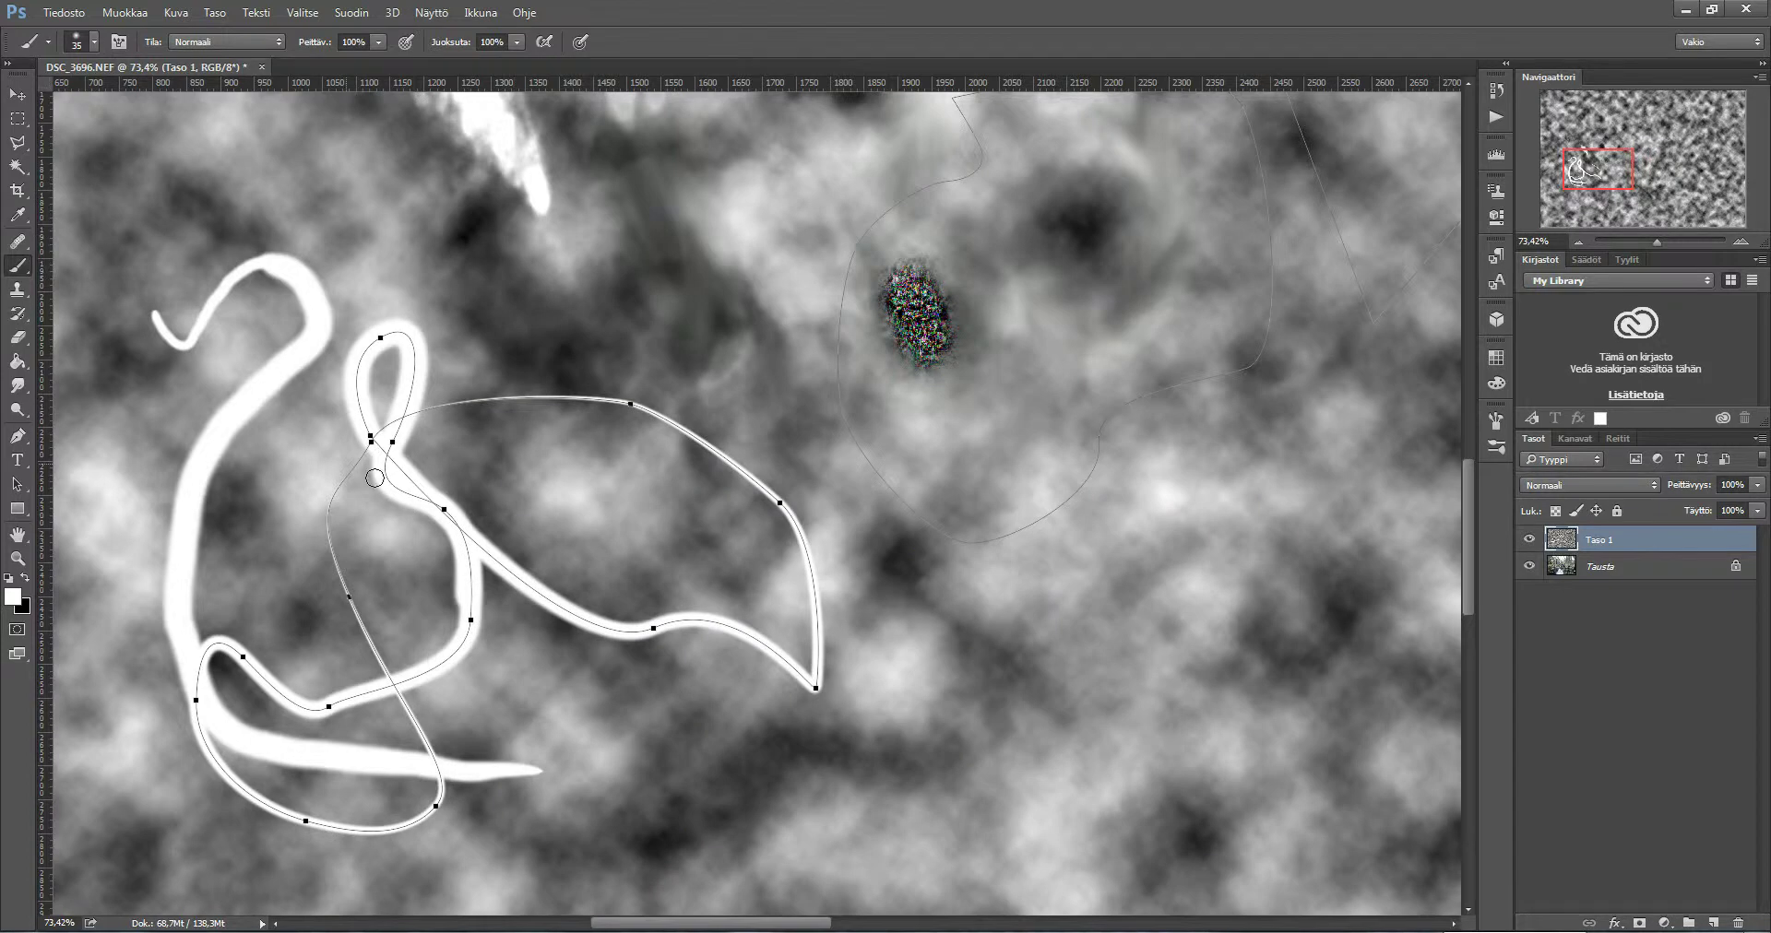
pyautogui.click(16, 435)
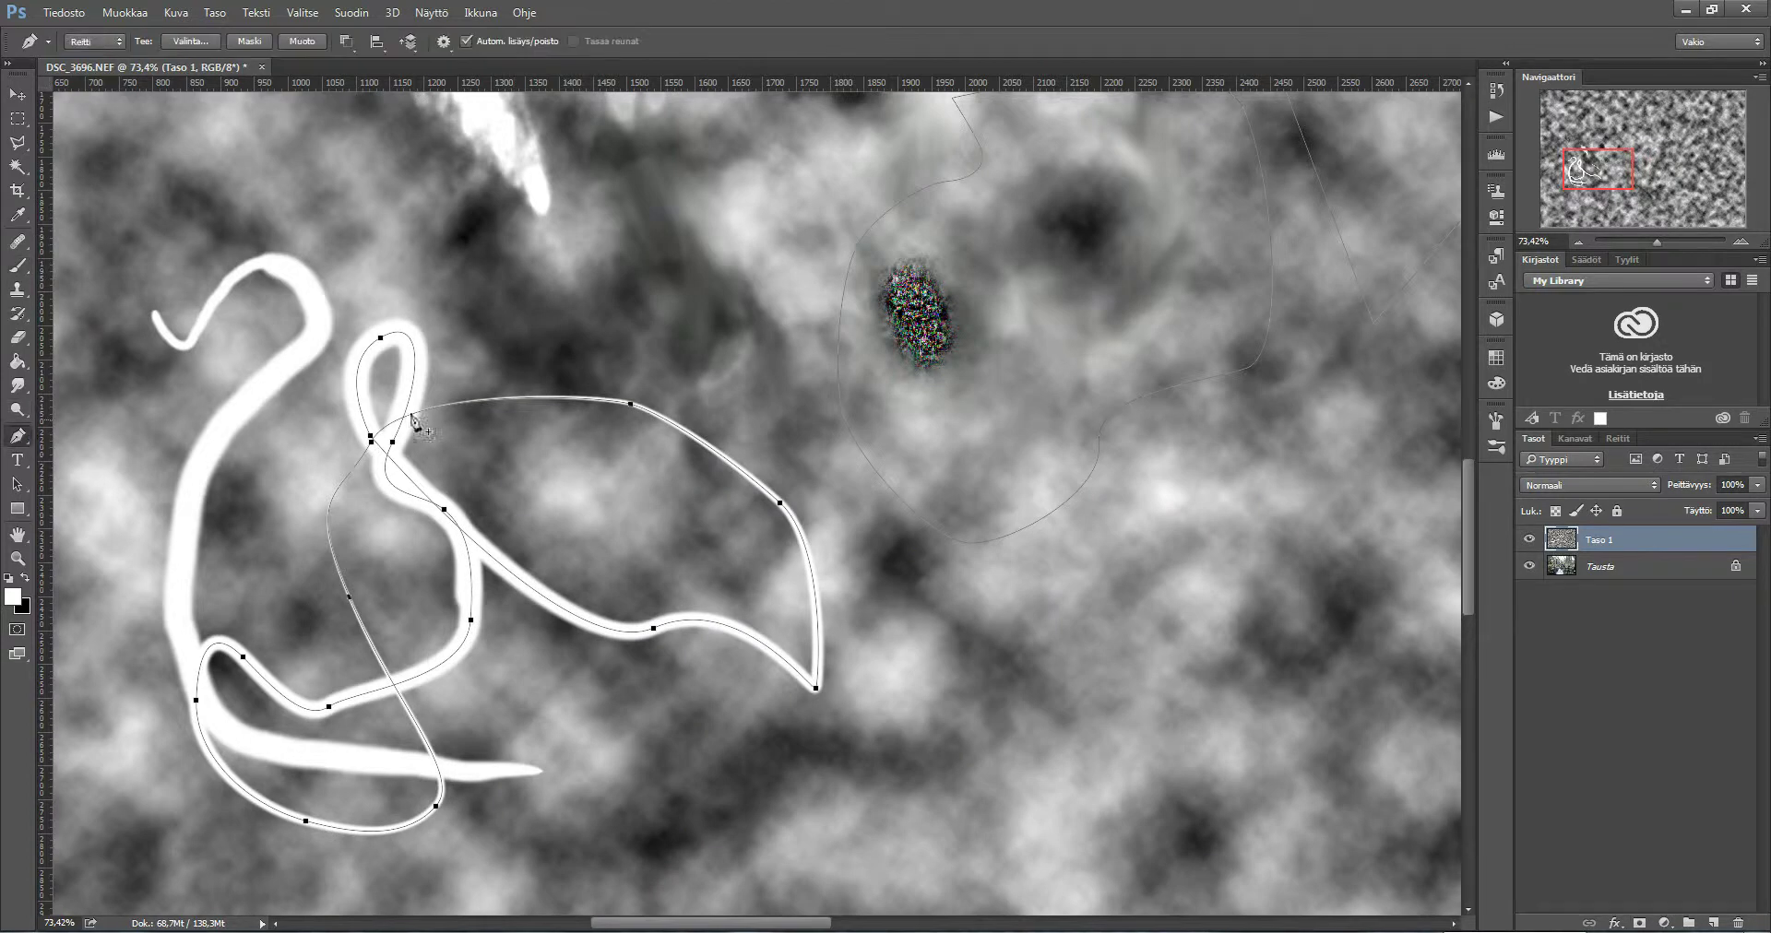
# Delete the work path, then pan the view toward the empty lower-right canvas
pyautogui.rightClick(515, 406)
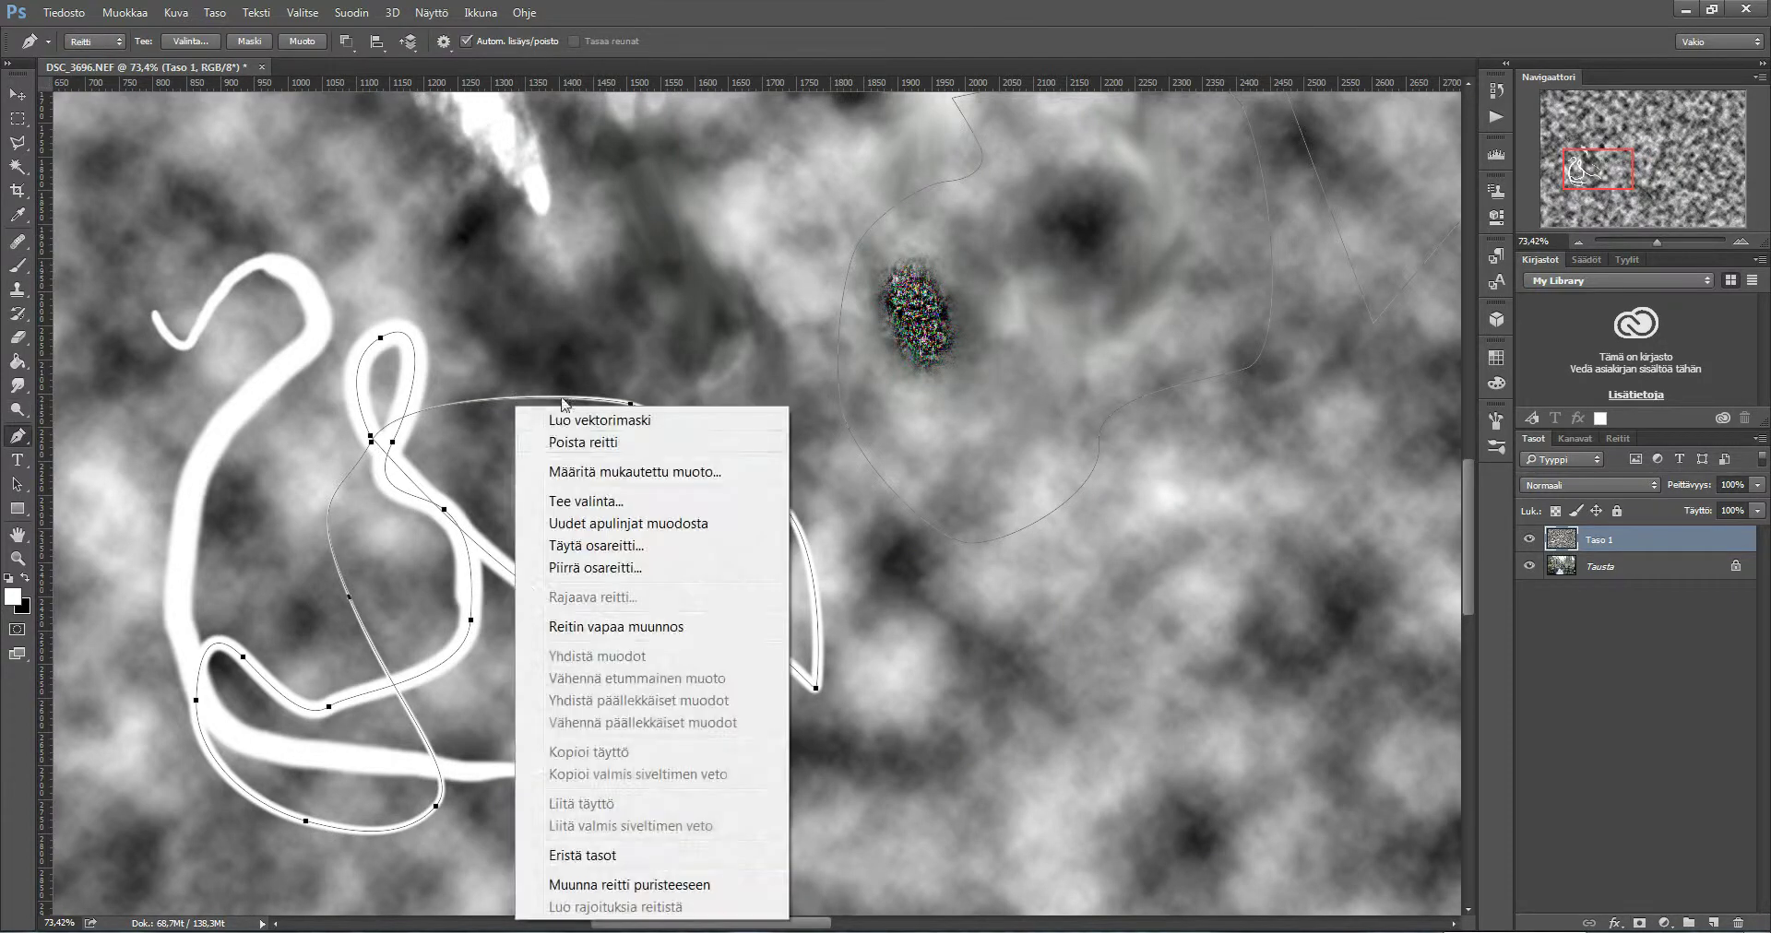
pyautogui.click(622, 443)
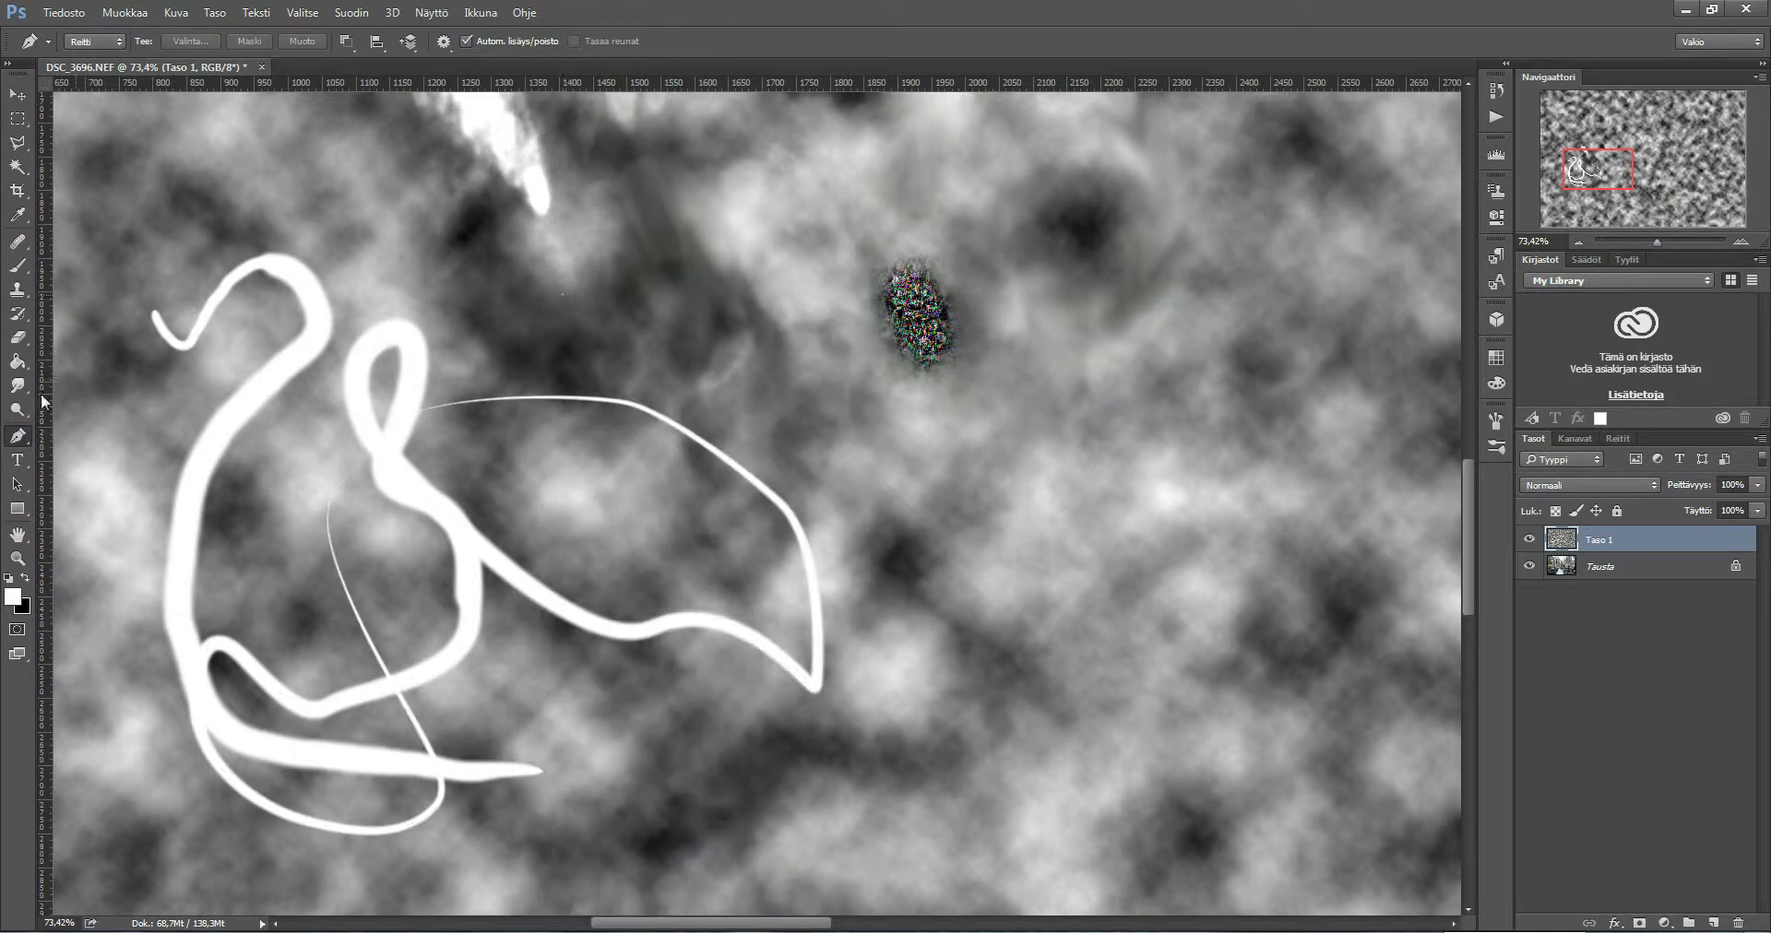
pyautogui.rightClick(11, 442)
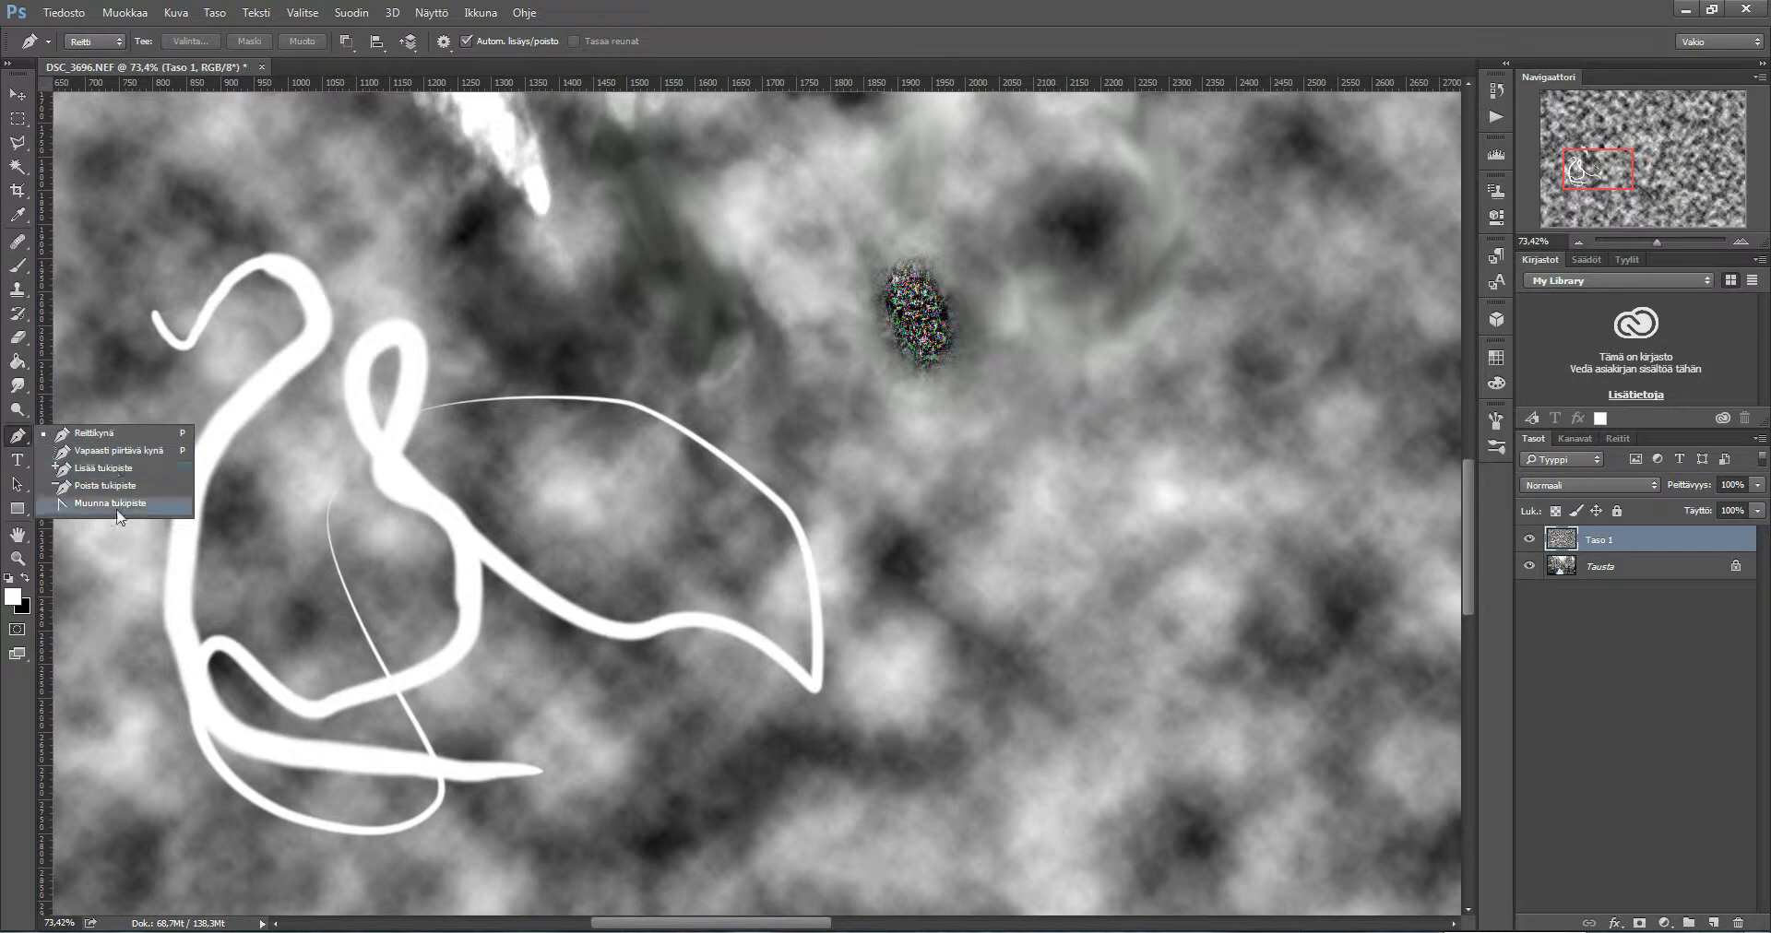
pyautogui.click(114, 438)
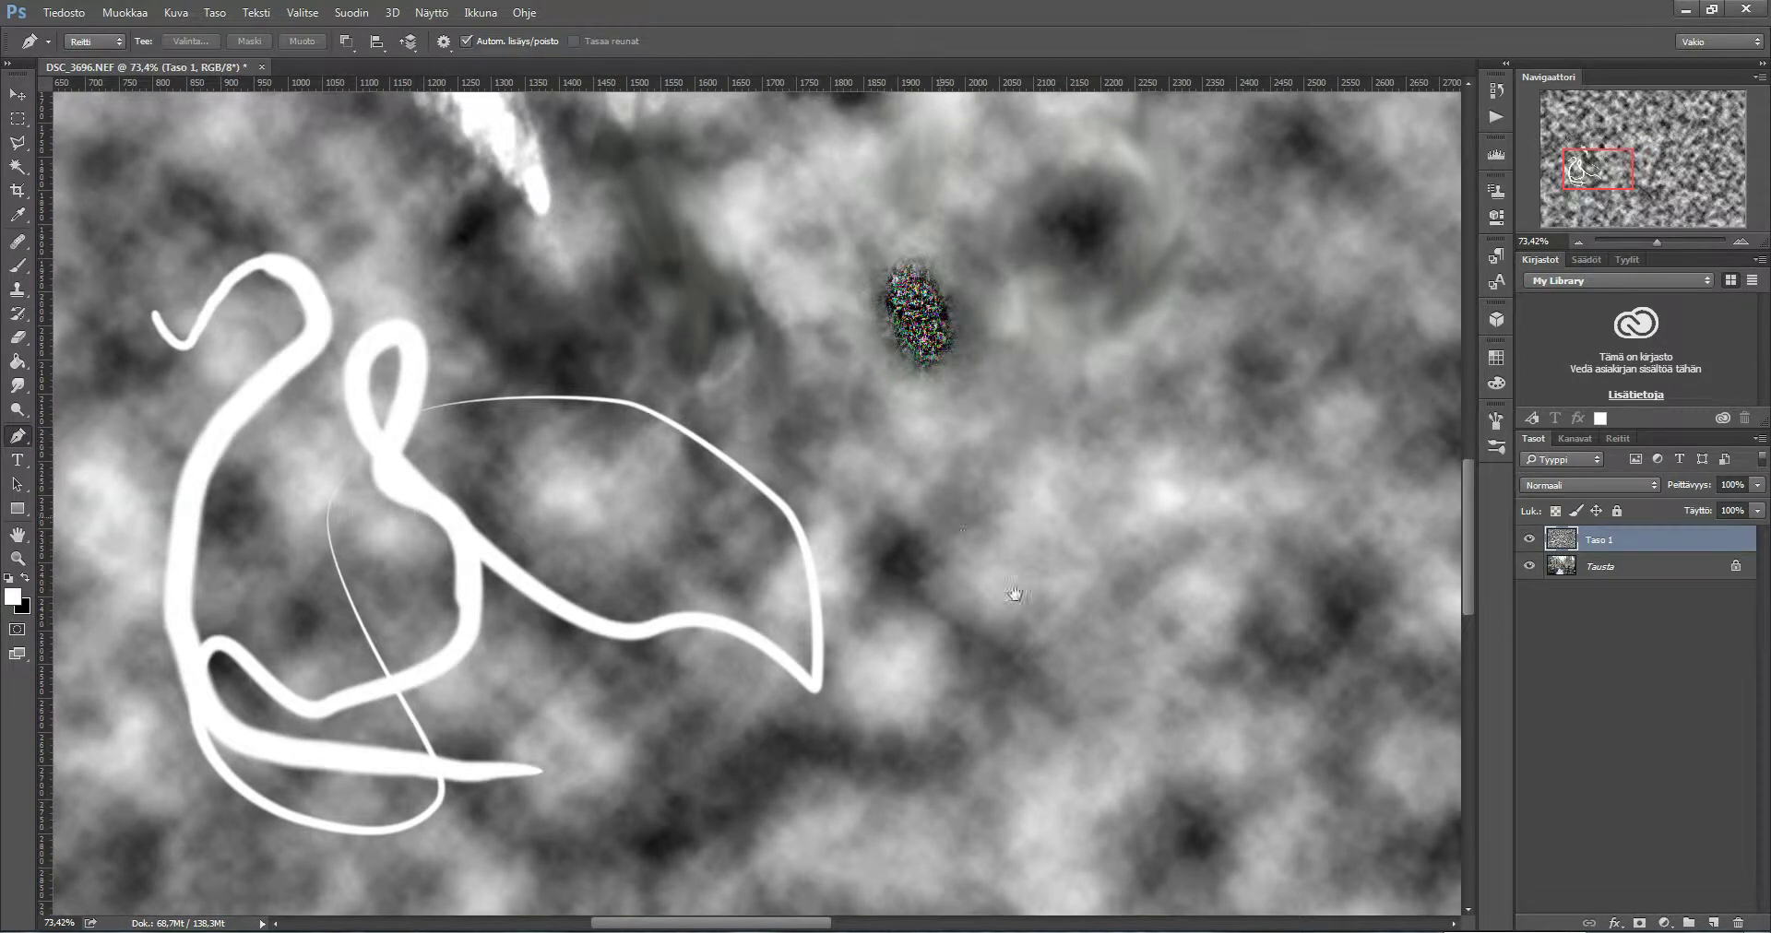
pyautogui.moveTo(959, 563); pyautogui.dragTo(699, 415)
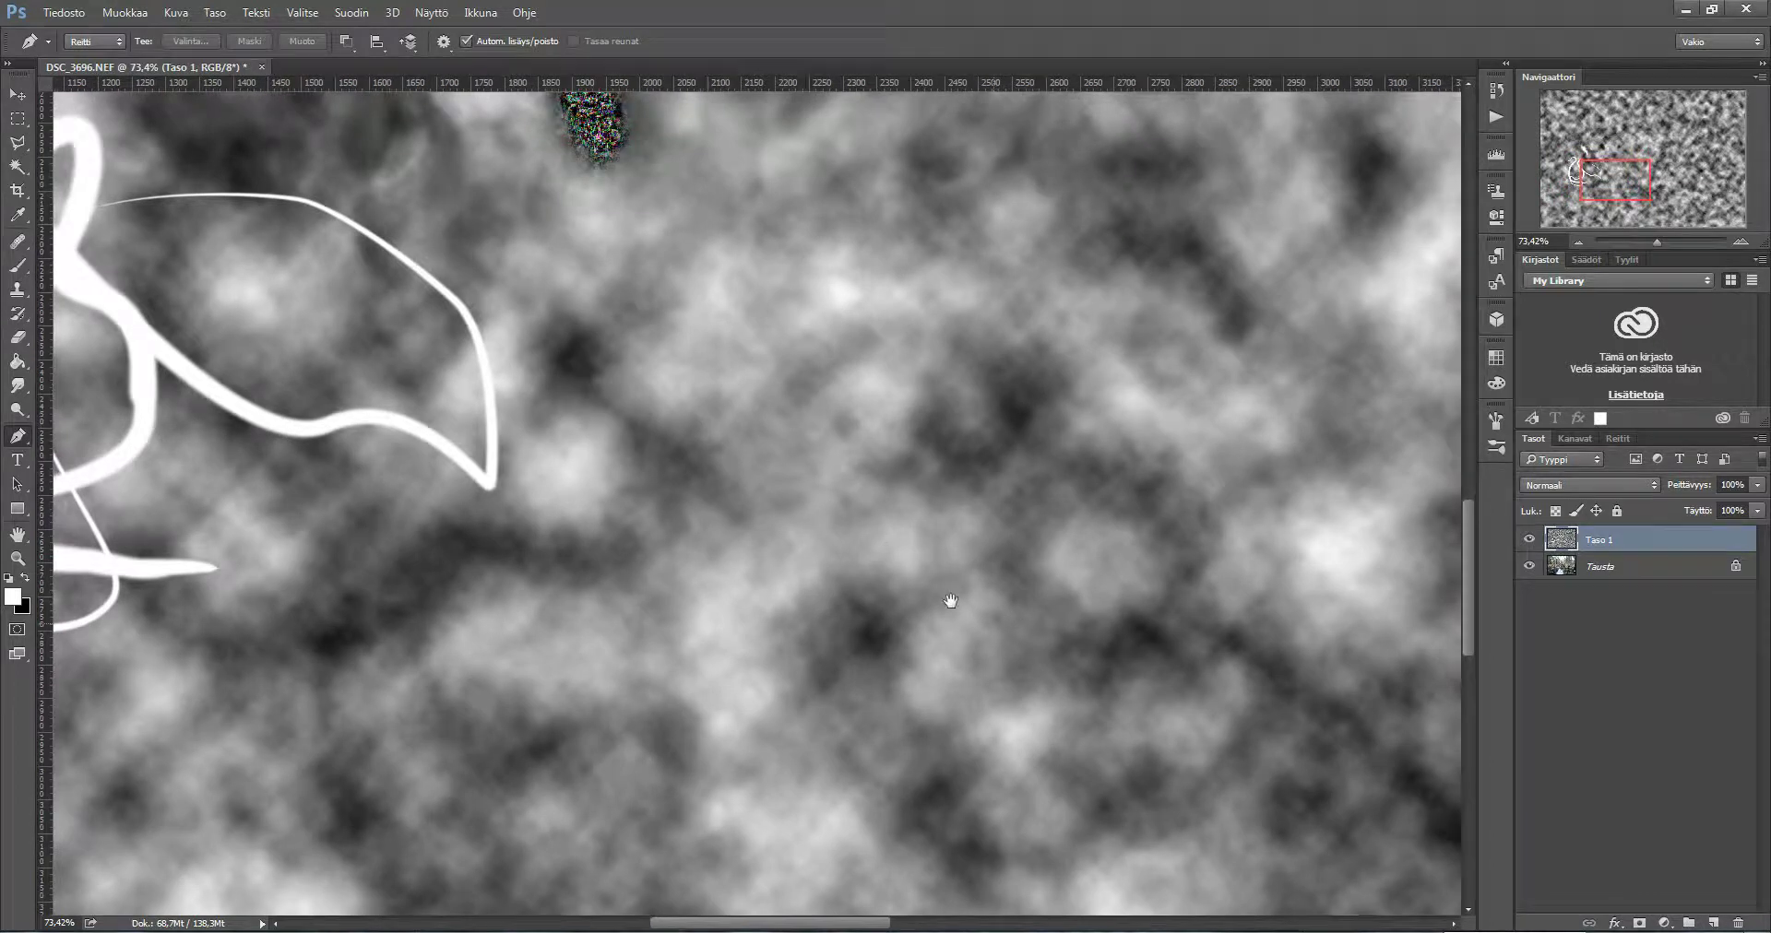
pyautogui.moveTo(949, 601); pyautogui.dragTo(699, 469)
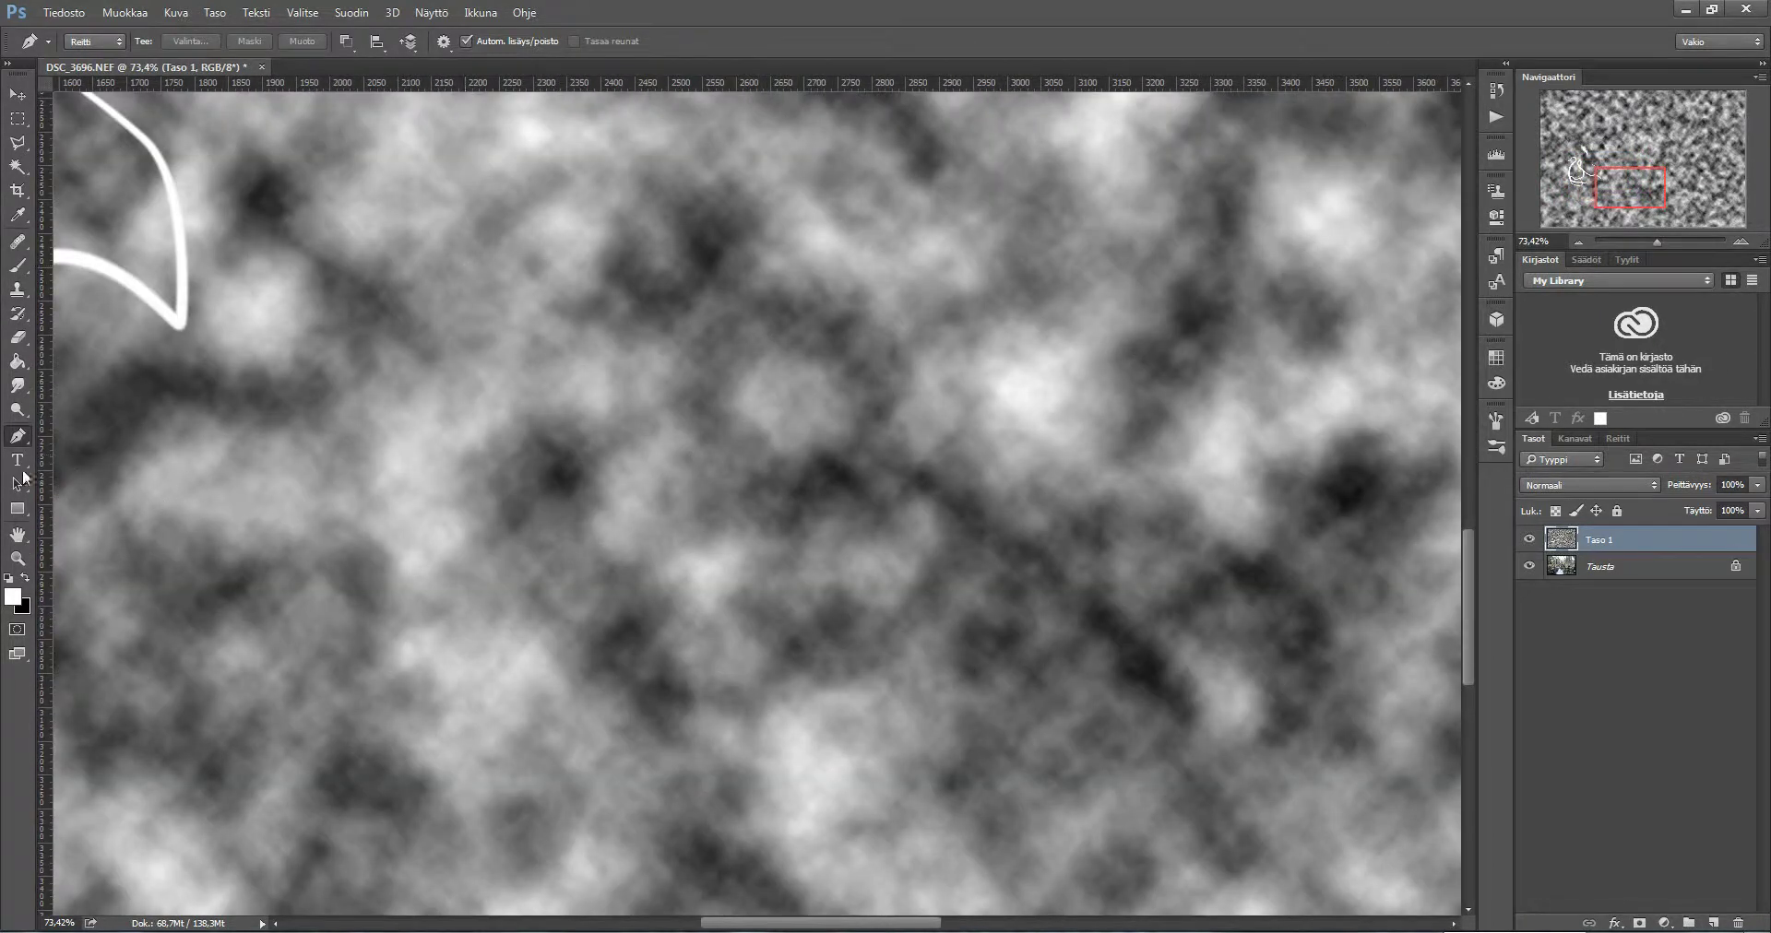
# Type a white 'TEKSTI' title in Source Sans Pro Black 350 px and nudge it down-right
pyautogui.click(17, 459)
pyautogui.click(377, 530)
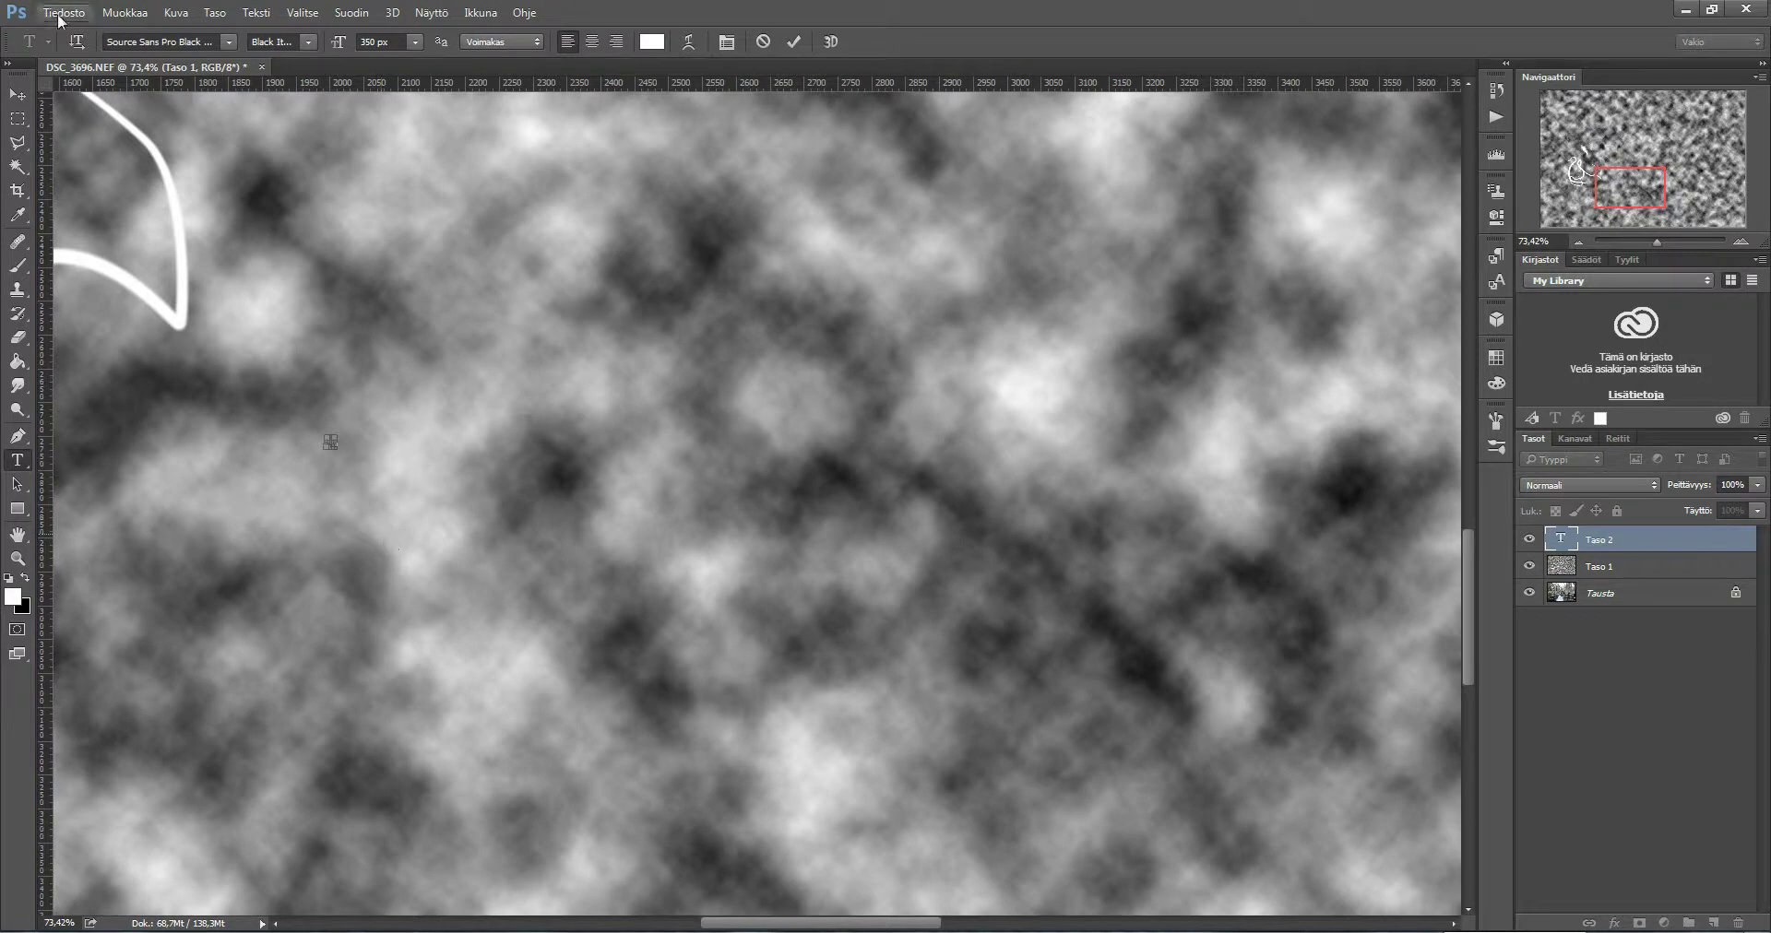
pyautogui.write('ki')
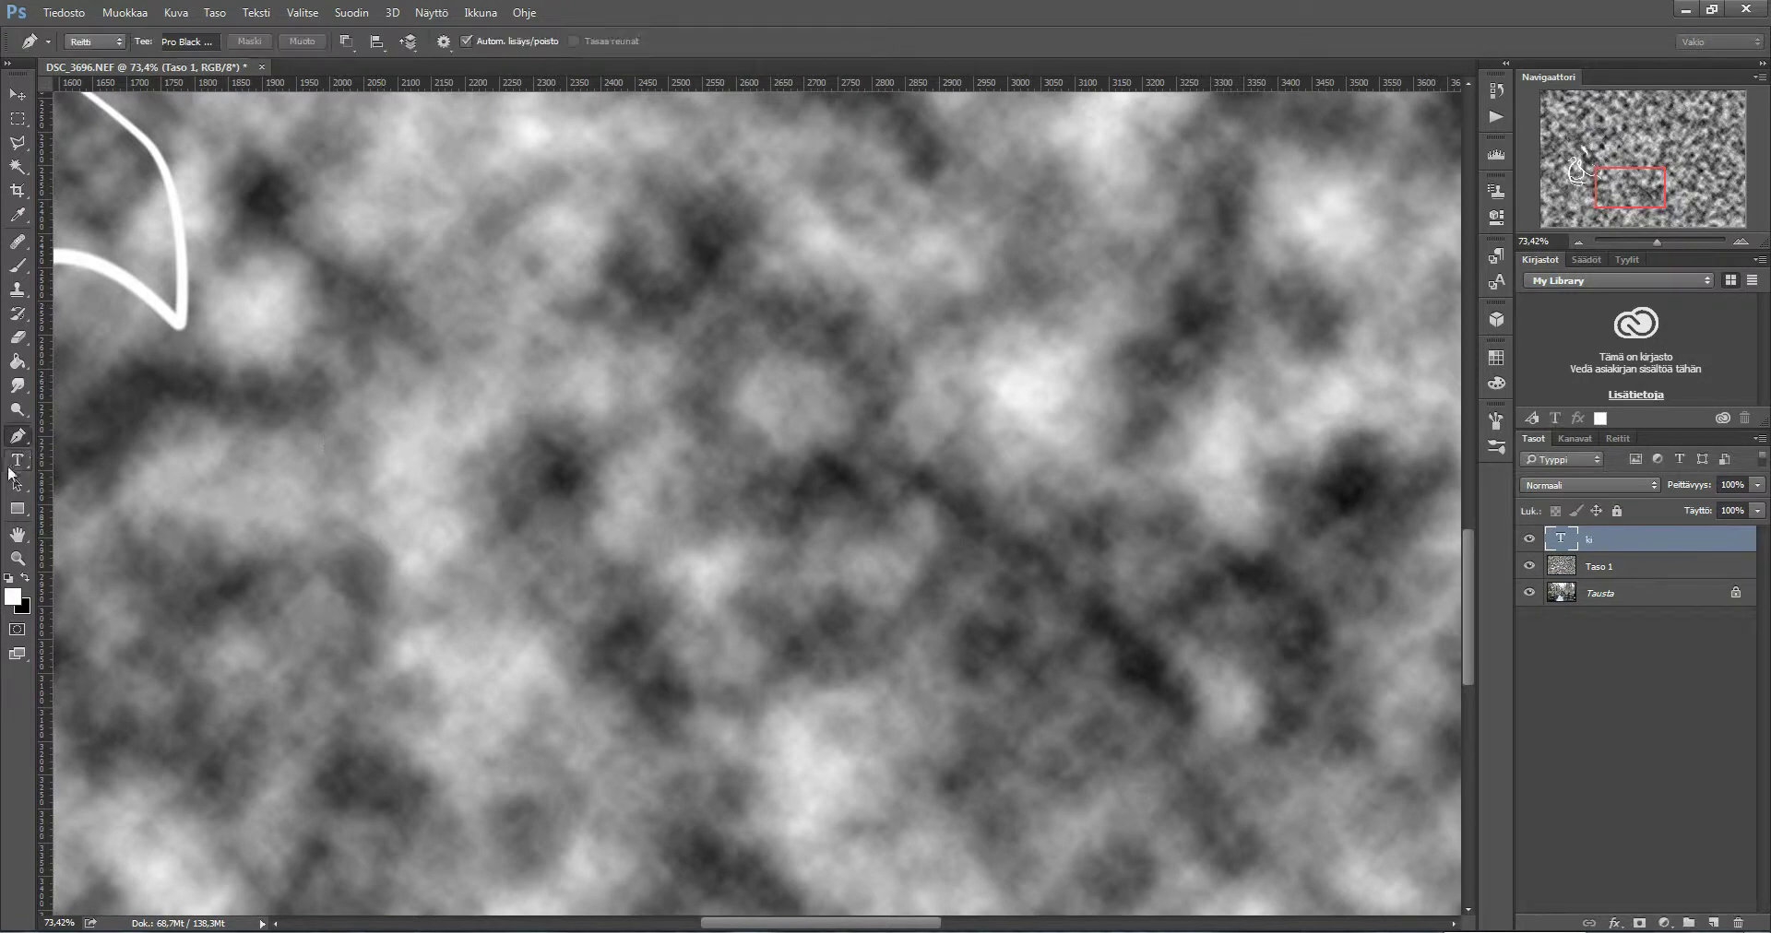
pyautogui.click(710, 505)
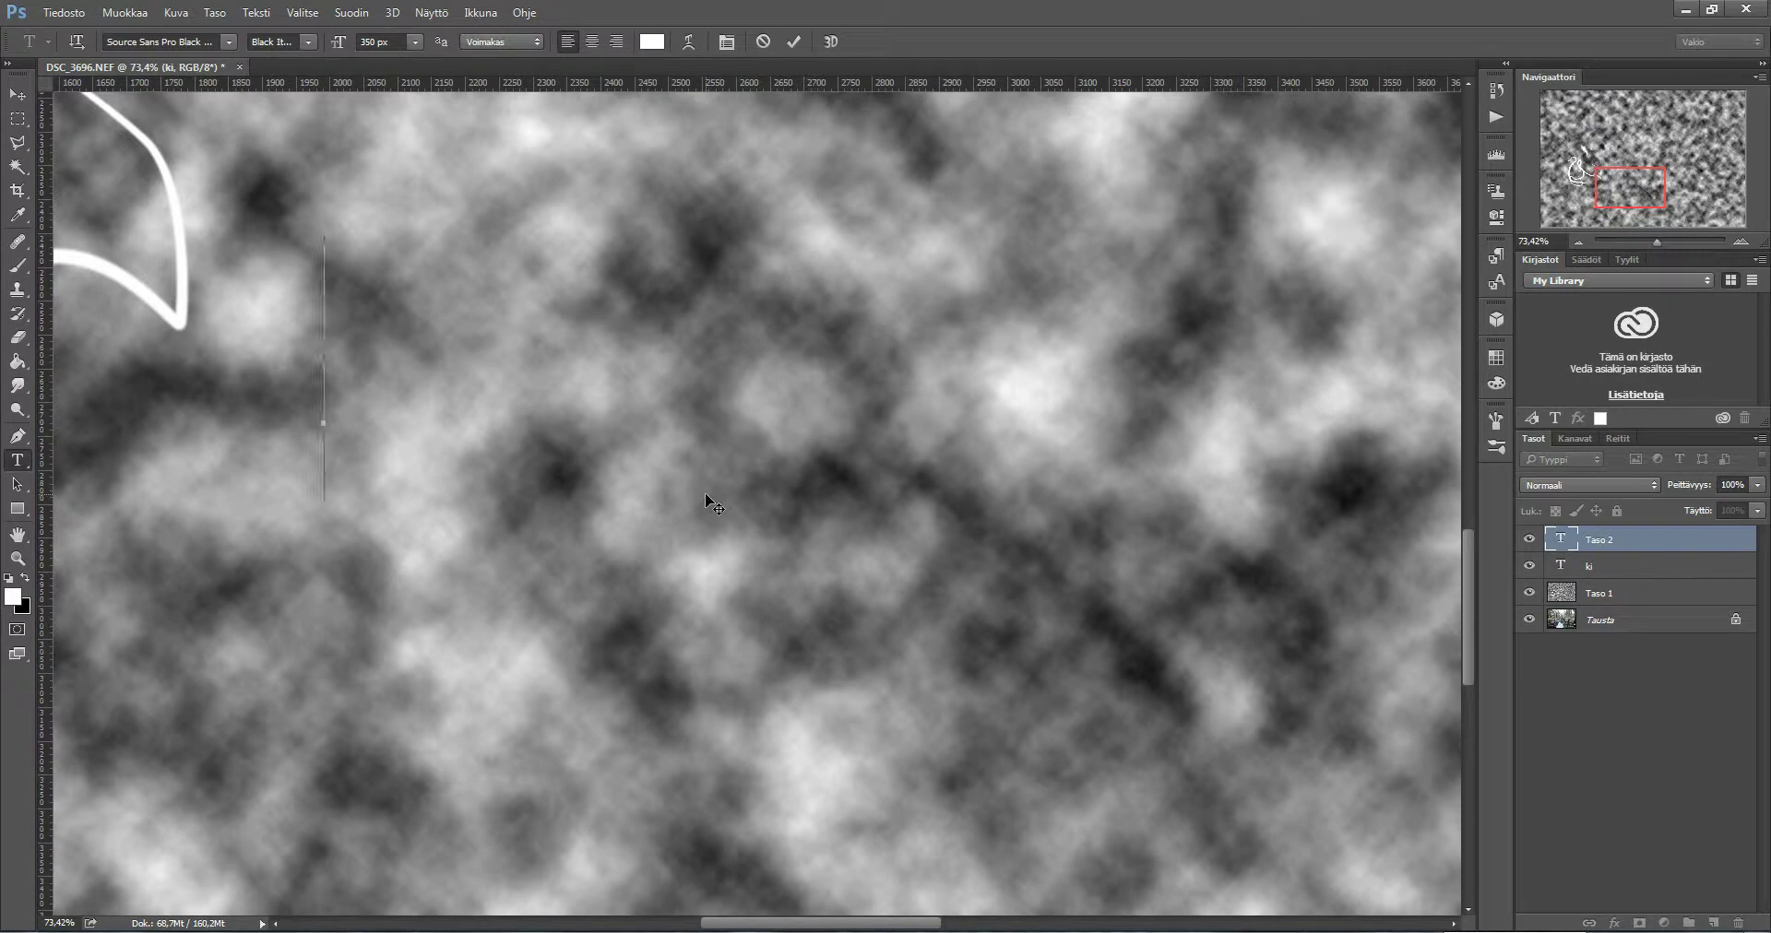
pyautogui.write('TEKS')
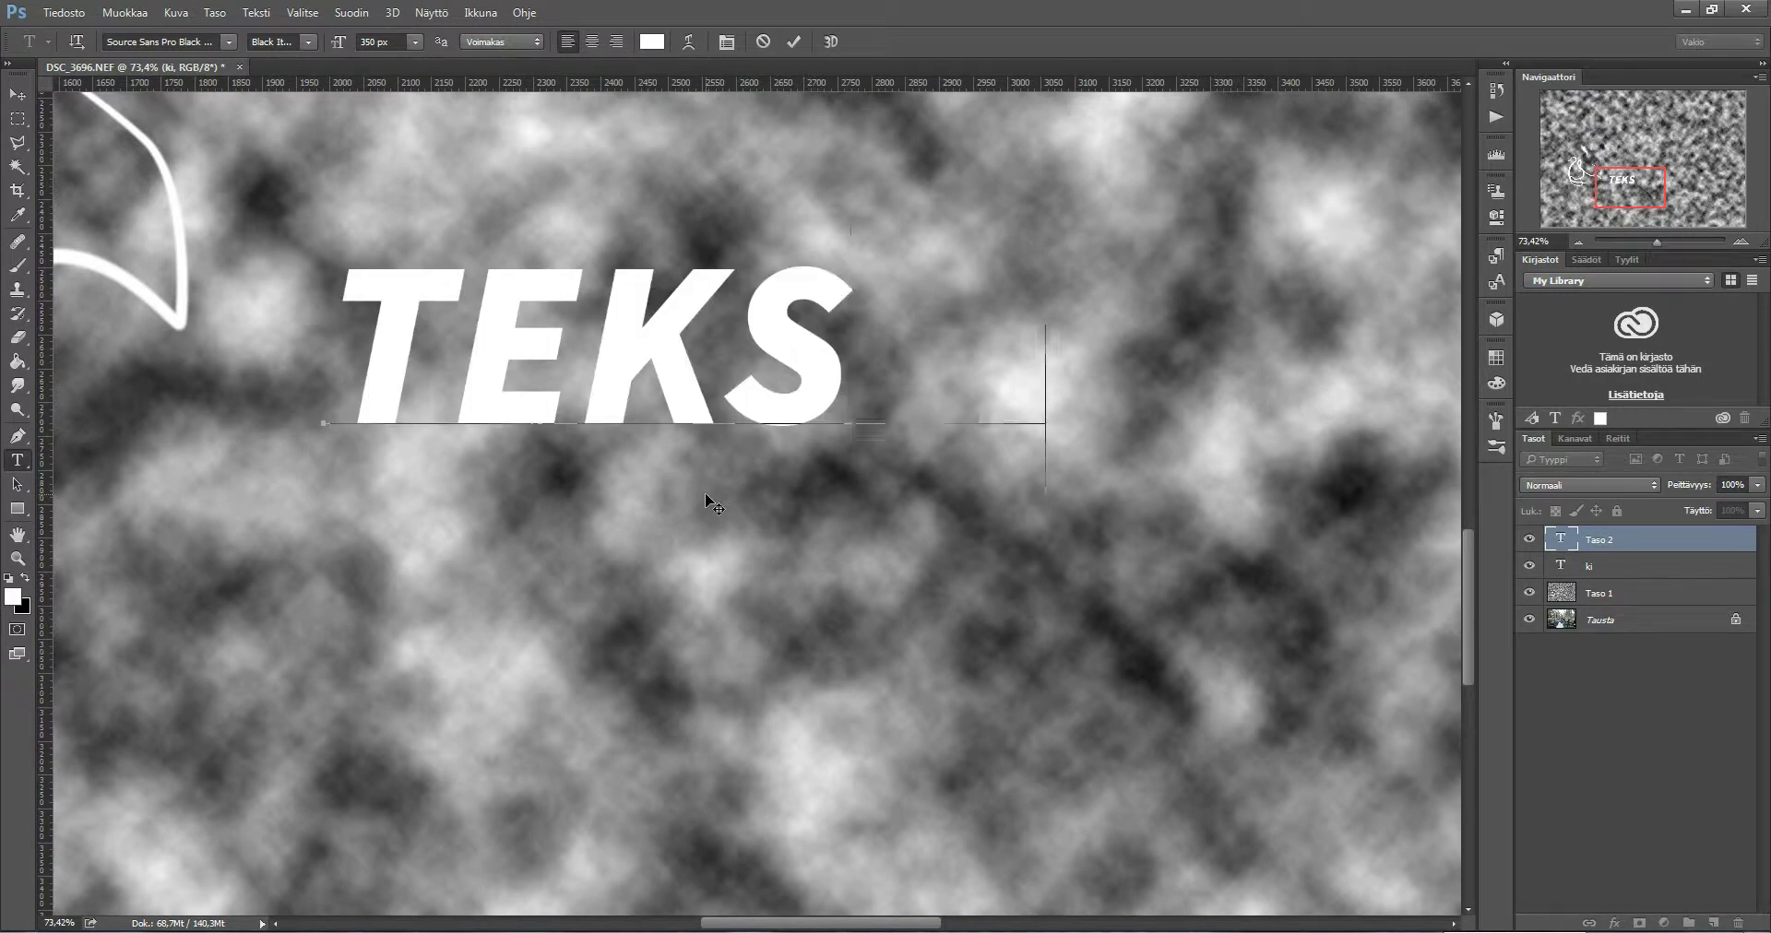
pyautogui.write('TI')
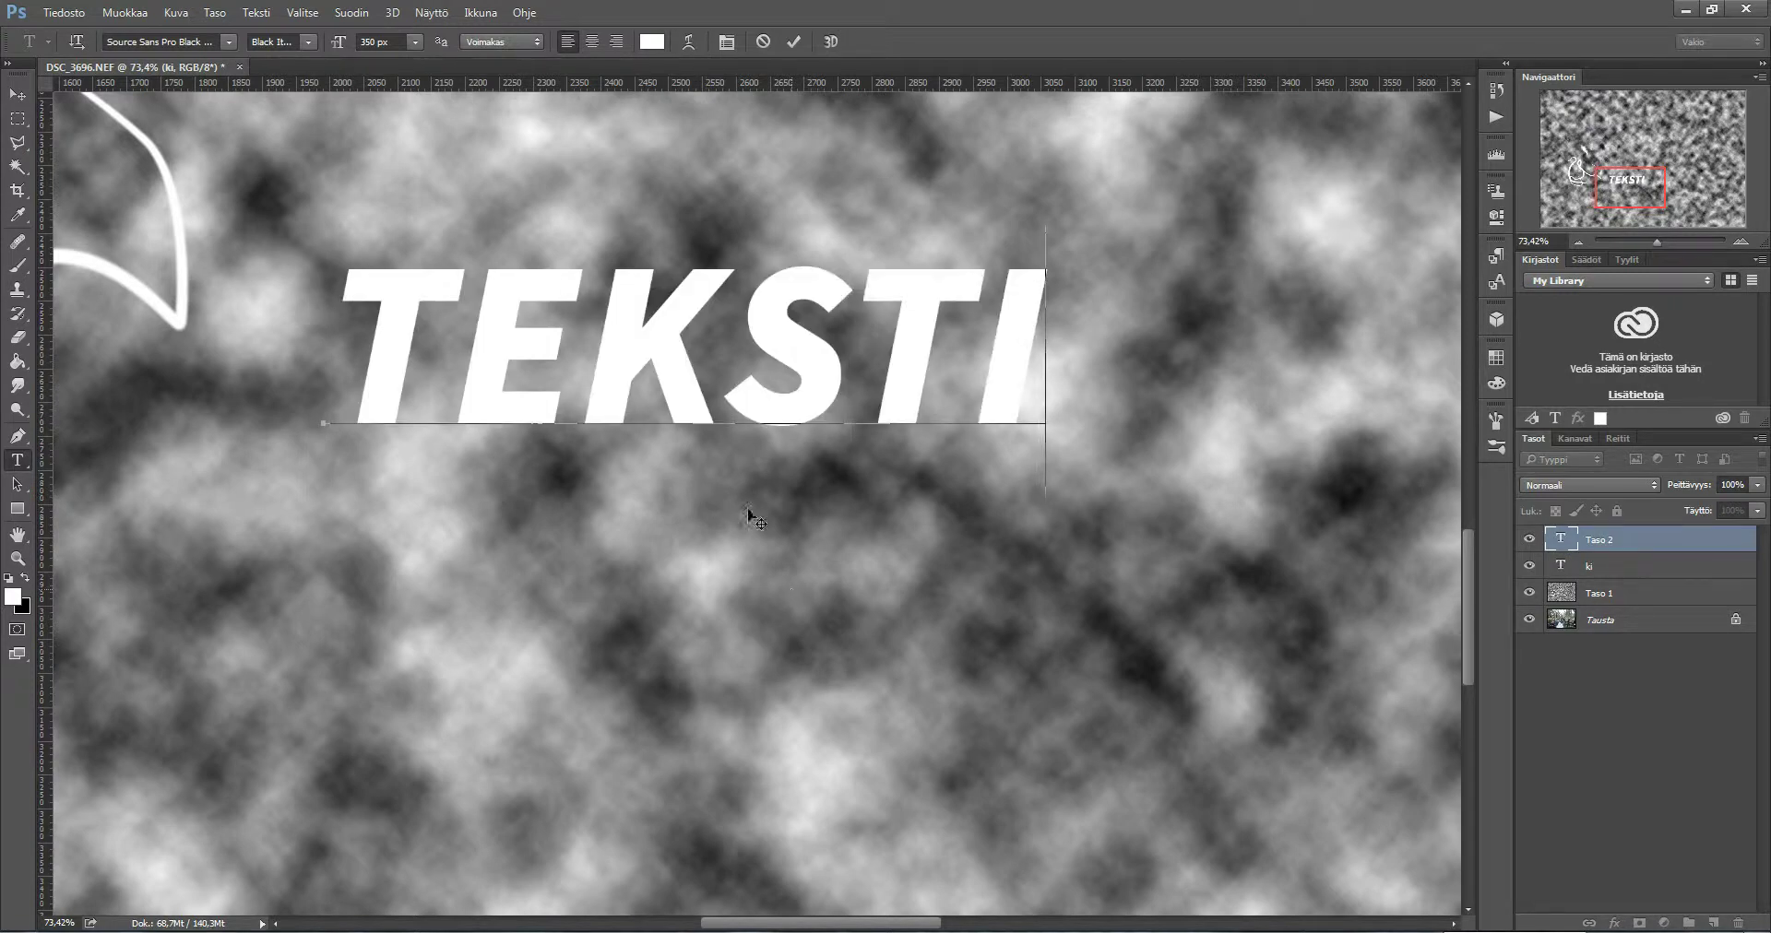
pyautogui.click(16, 94)
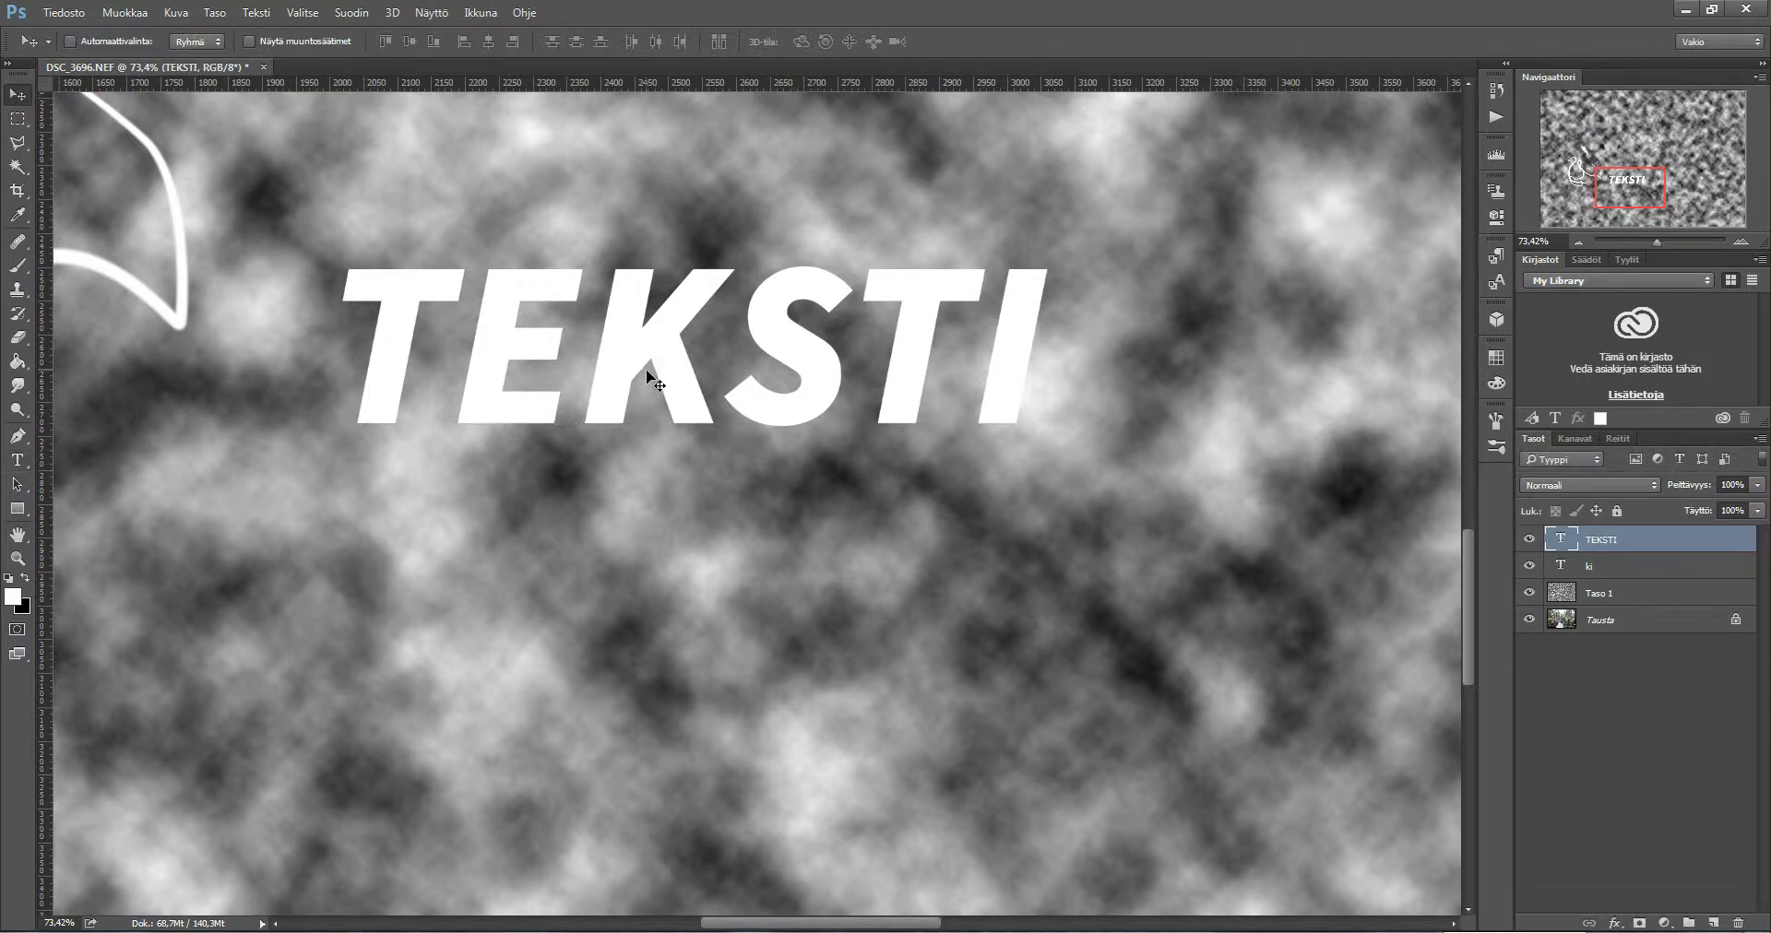
pyautogui.moveTo(646, 337); pyautogui.dragTo(693, 401)
# Check the layers beneath the title and finish editing the TEKSTI text
pyautogui.rightClick(701, 428)
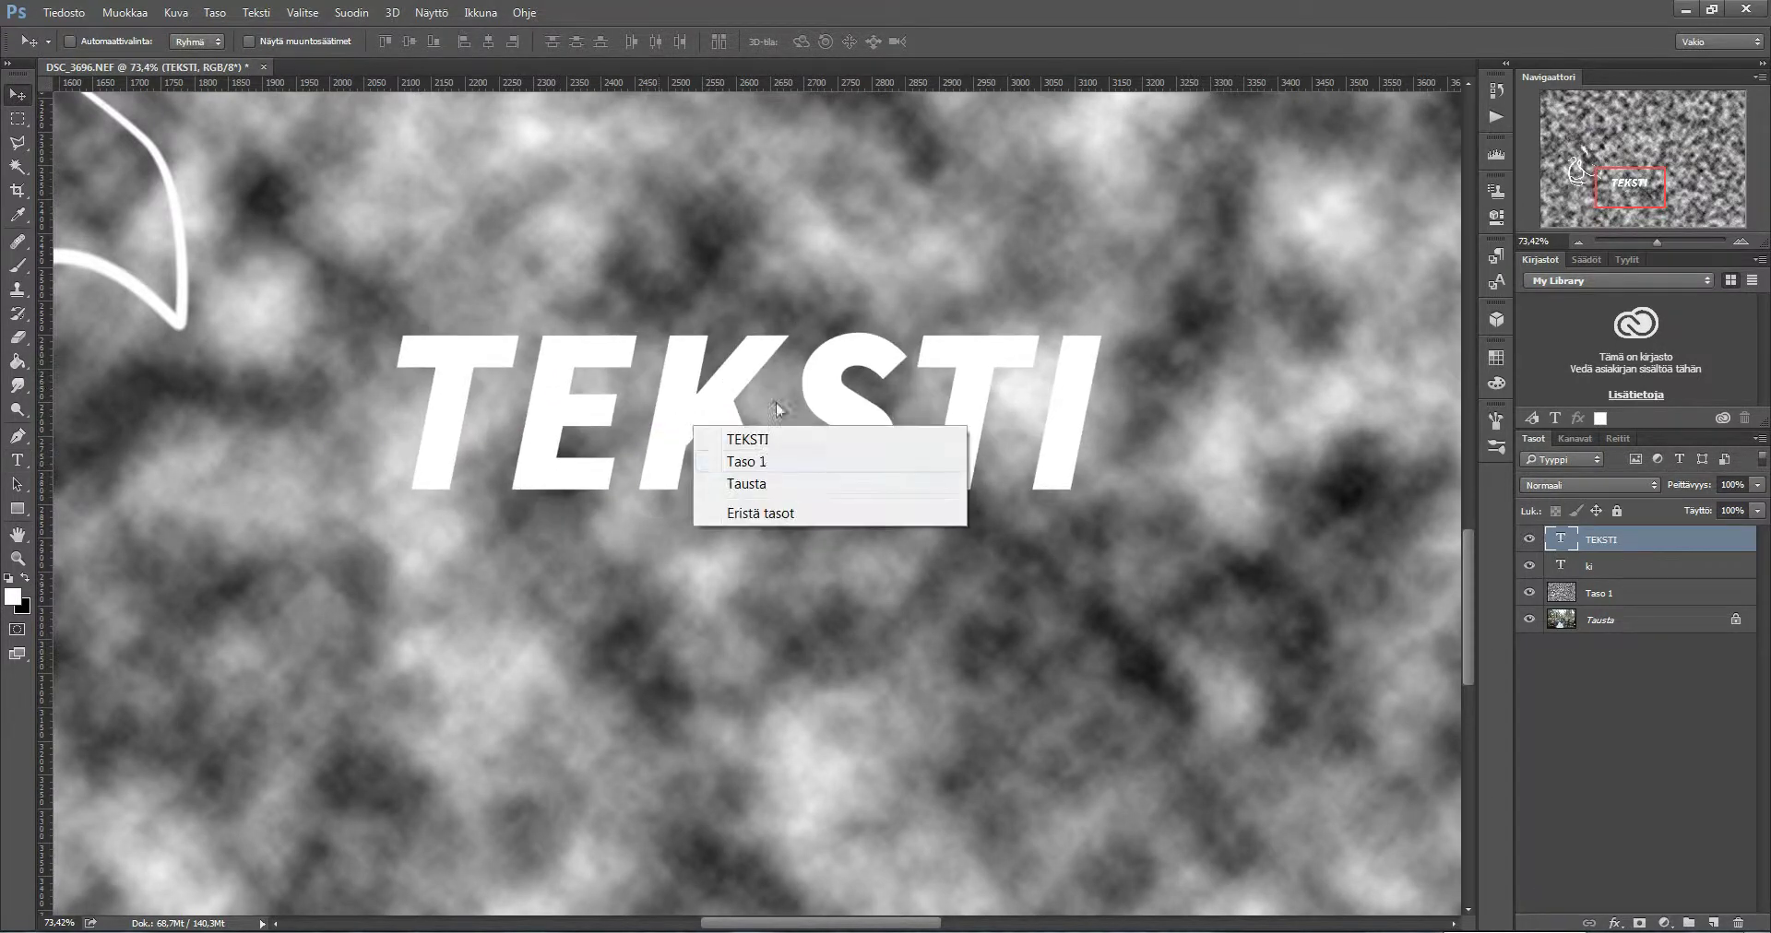
pyautogui.click(925, 356)
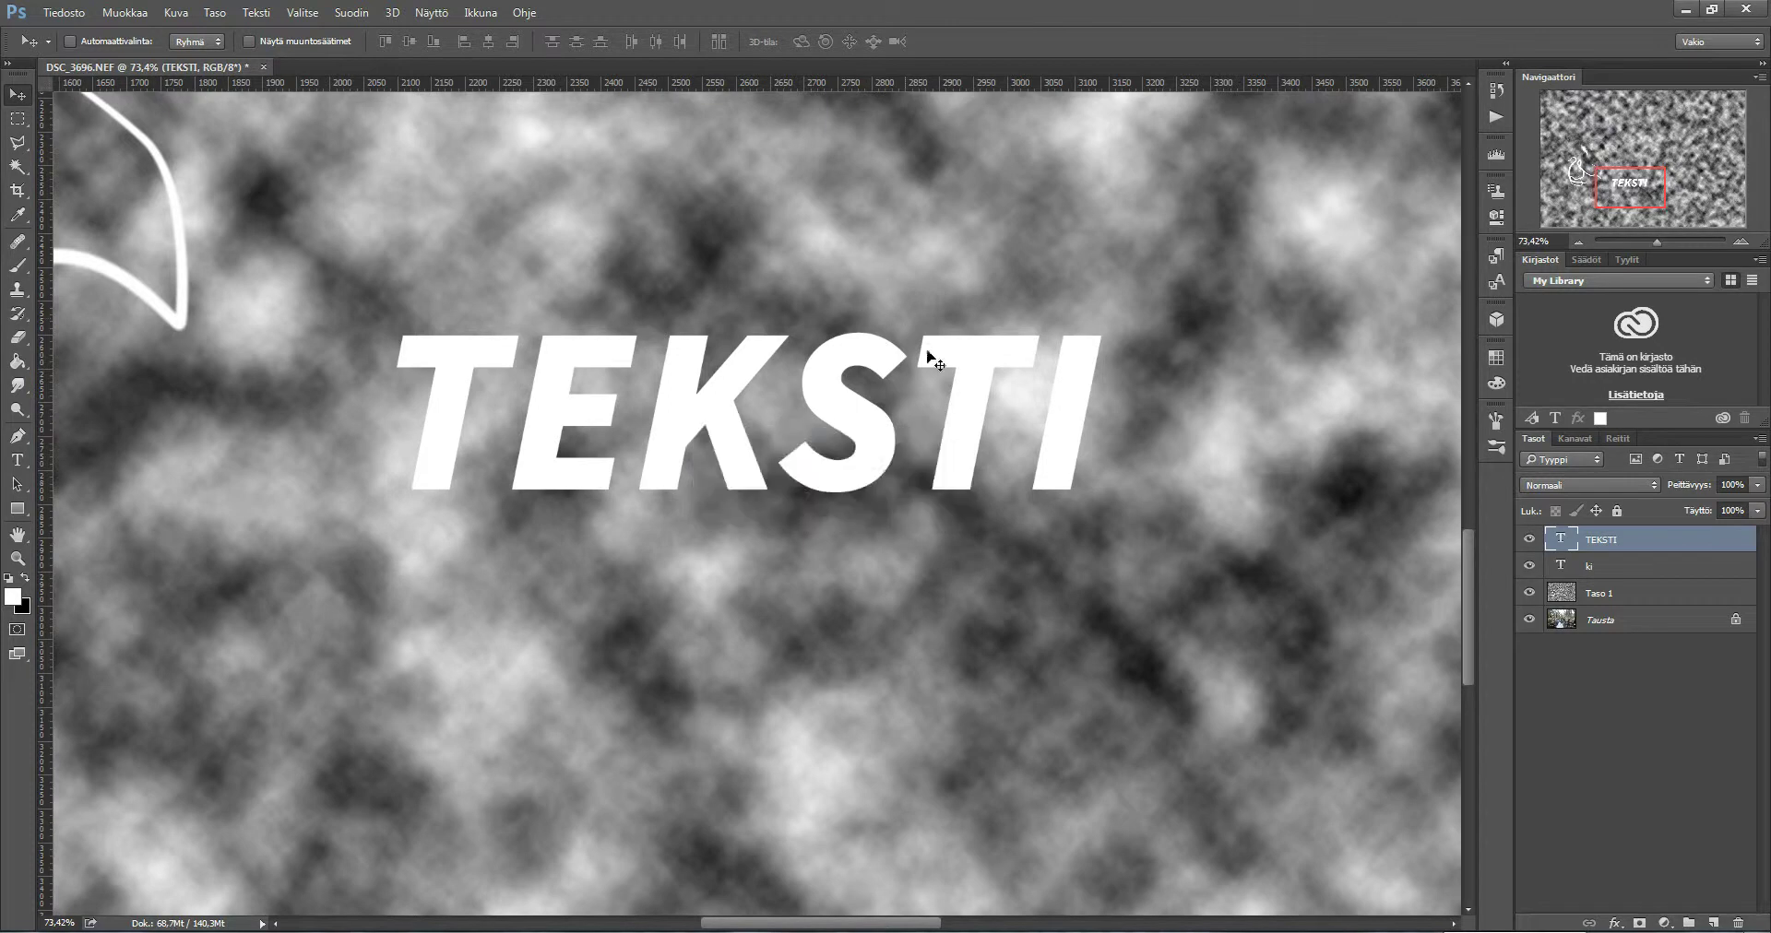
pyautogui.doubleClick(1572, 541)
pyautogui.press('Escape')
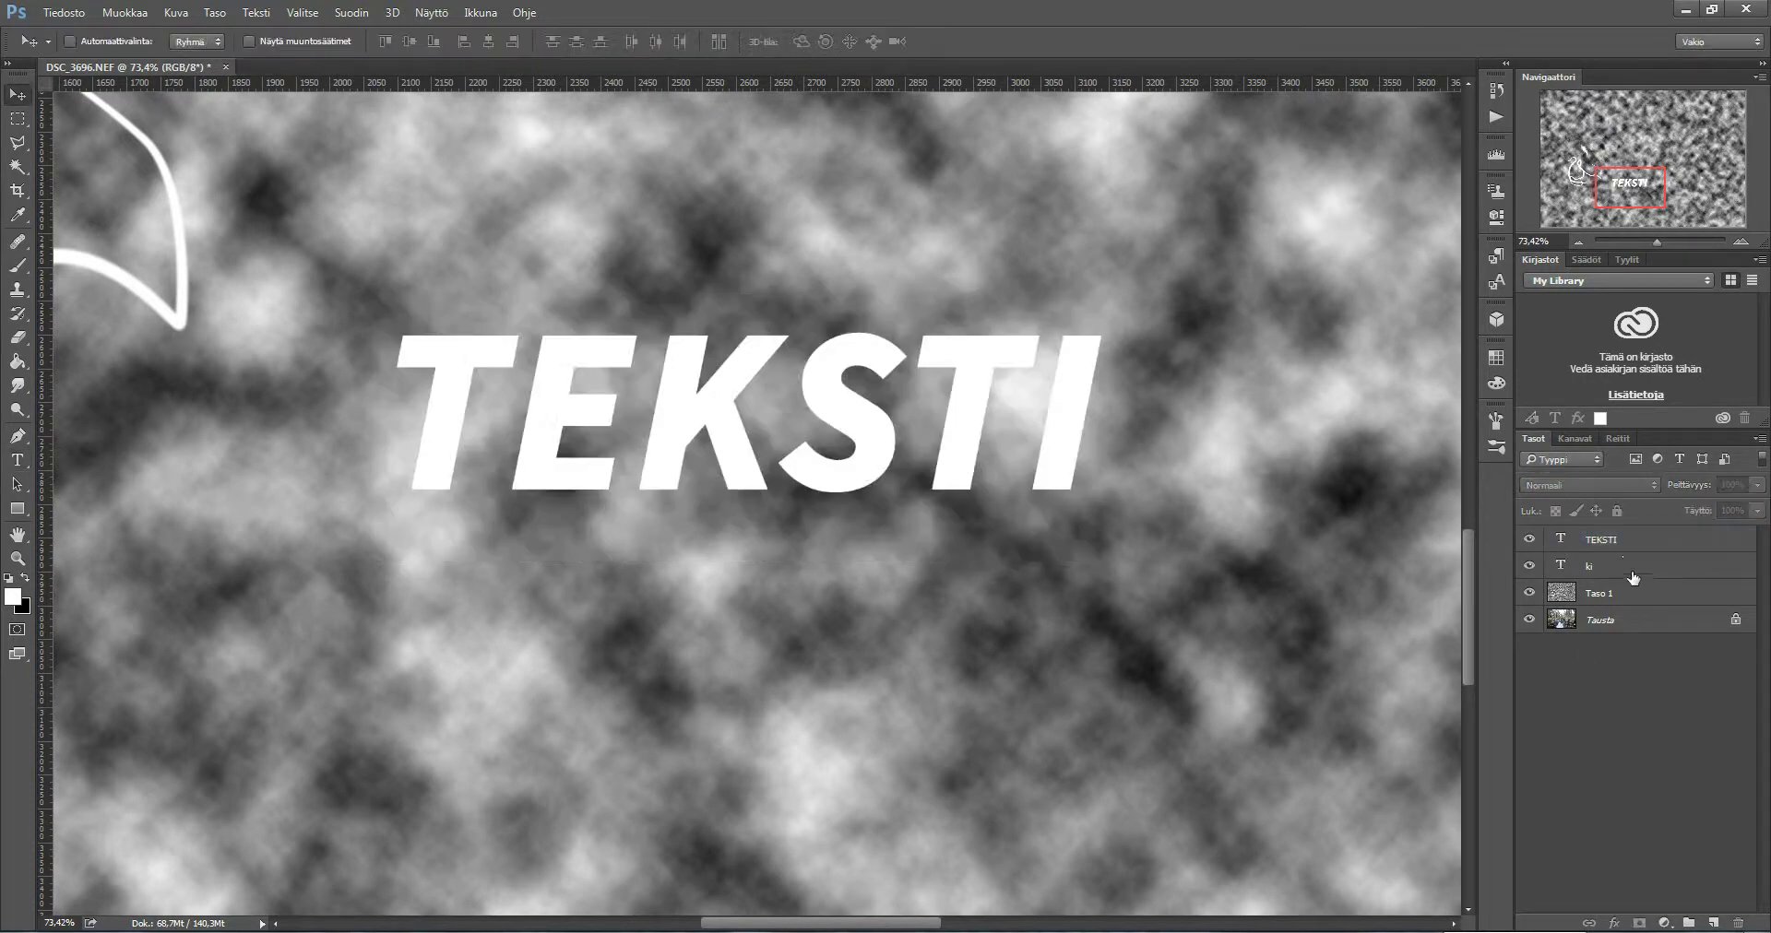
# Apply Bevel and Emboss, Stroke and Satin layer styles to the TEKSTI layer
pyautogui.doubleClick(1632, 542)
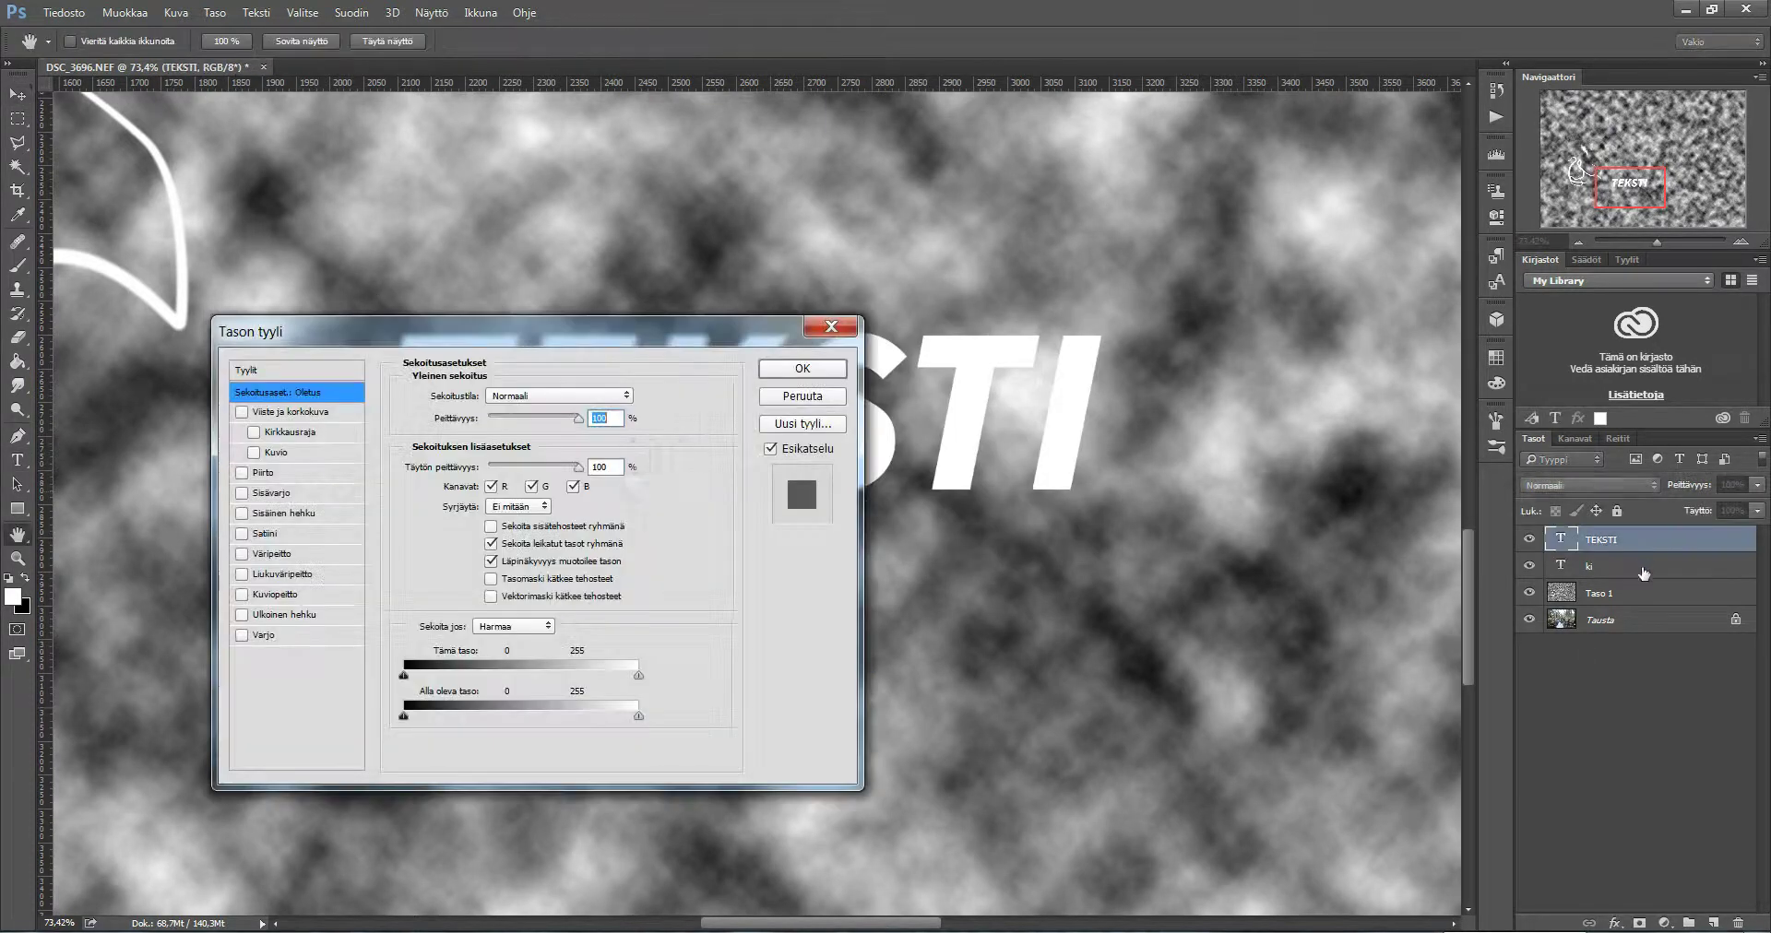
pyautogui.click(277, 413)
pyautogui.click(268, 472)
pyautogui.click(277, 534)
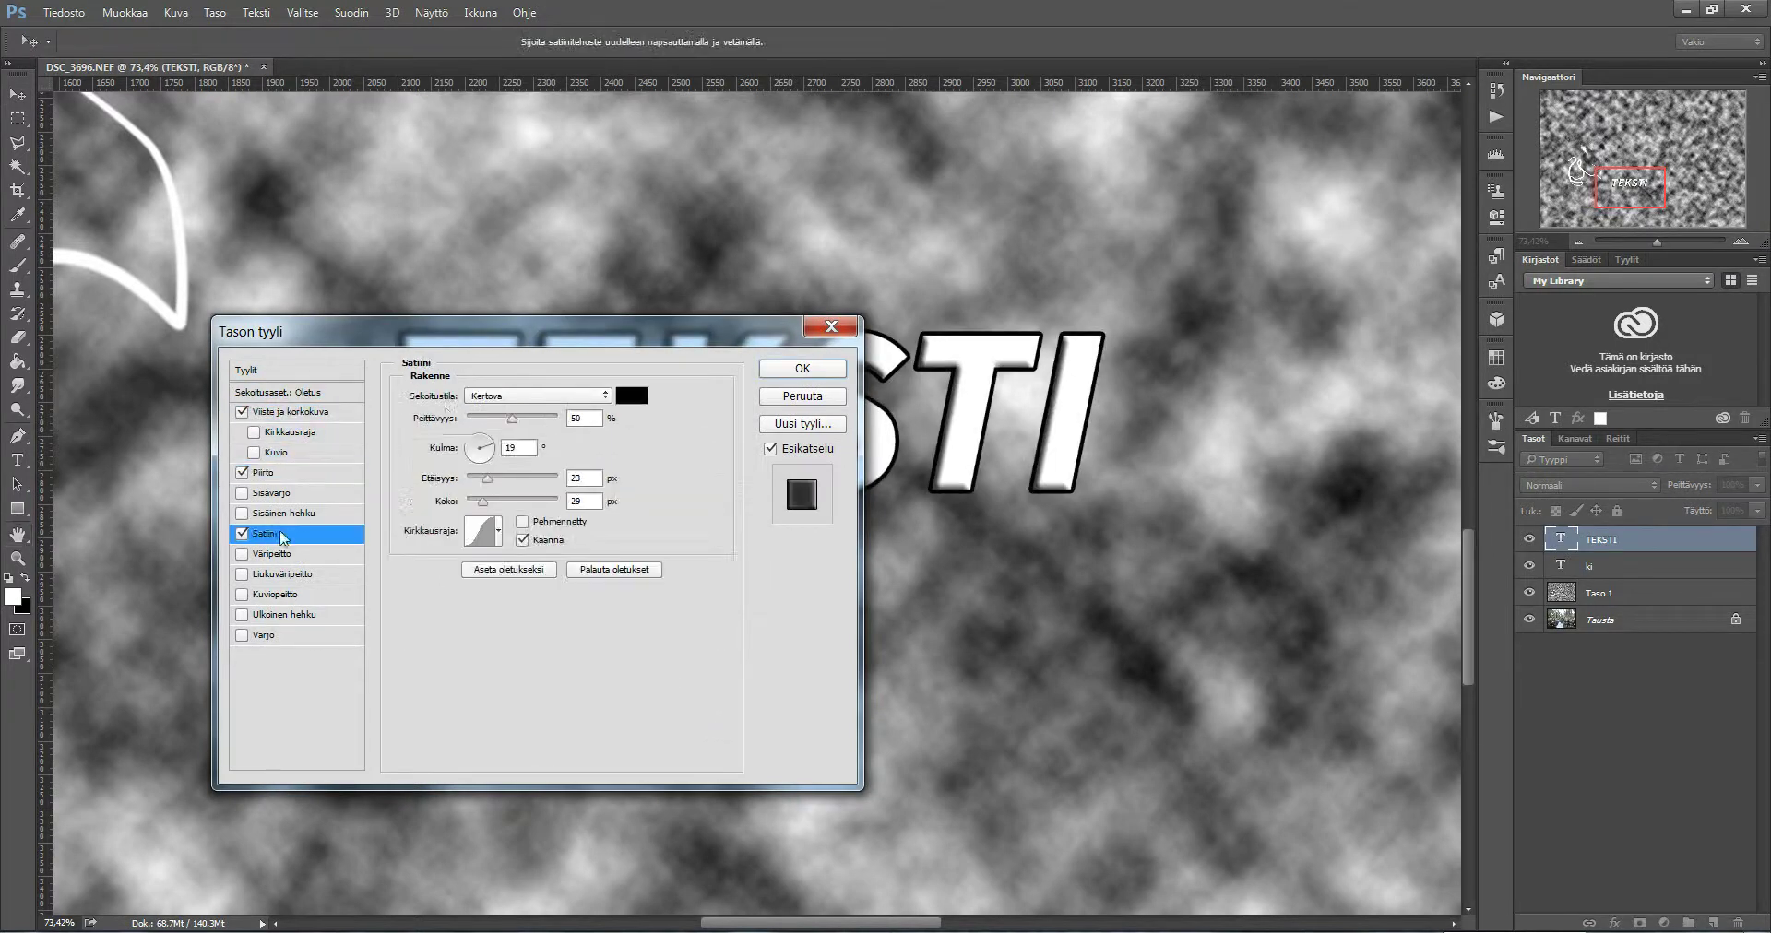
pyautogui.moveTo(546, 330); pyautogui.dragTo(653, 507)
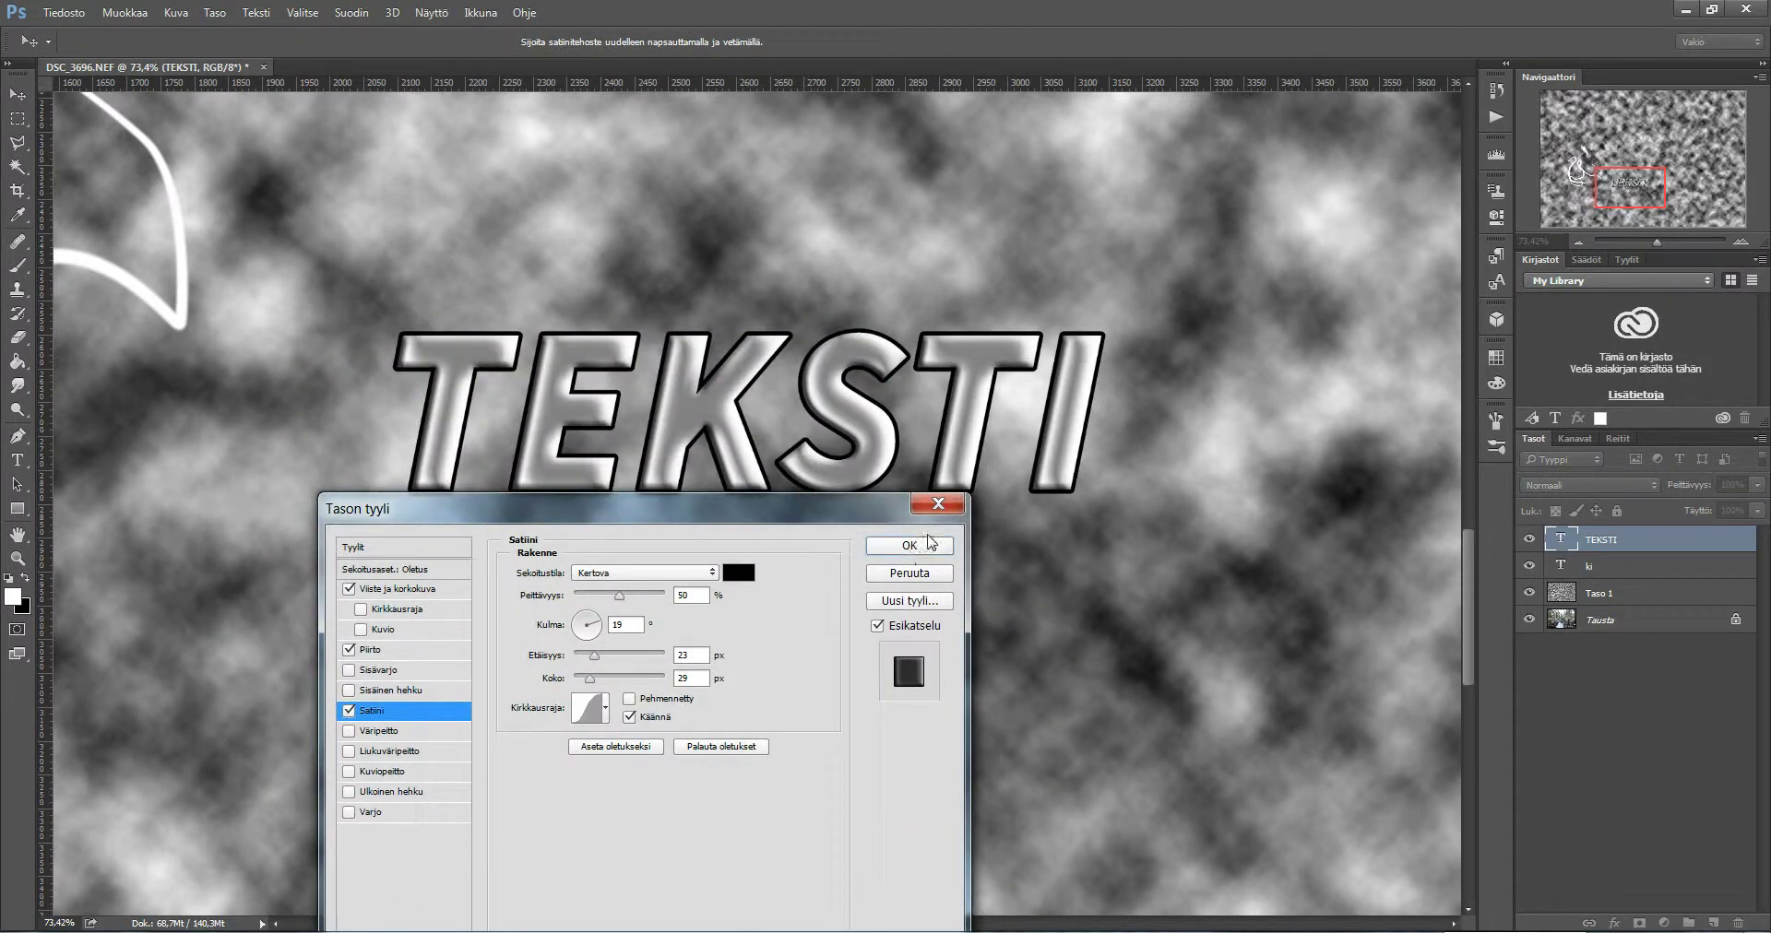
pyautogui.click(930, 545)
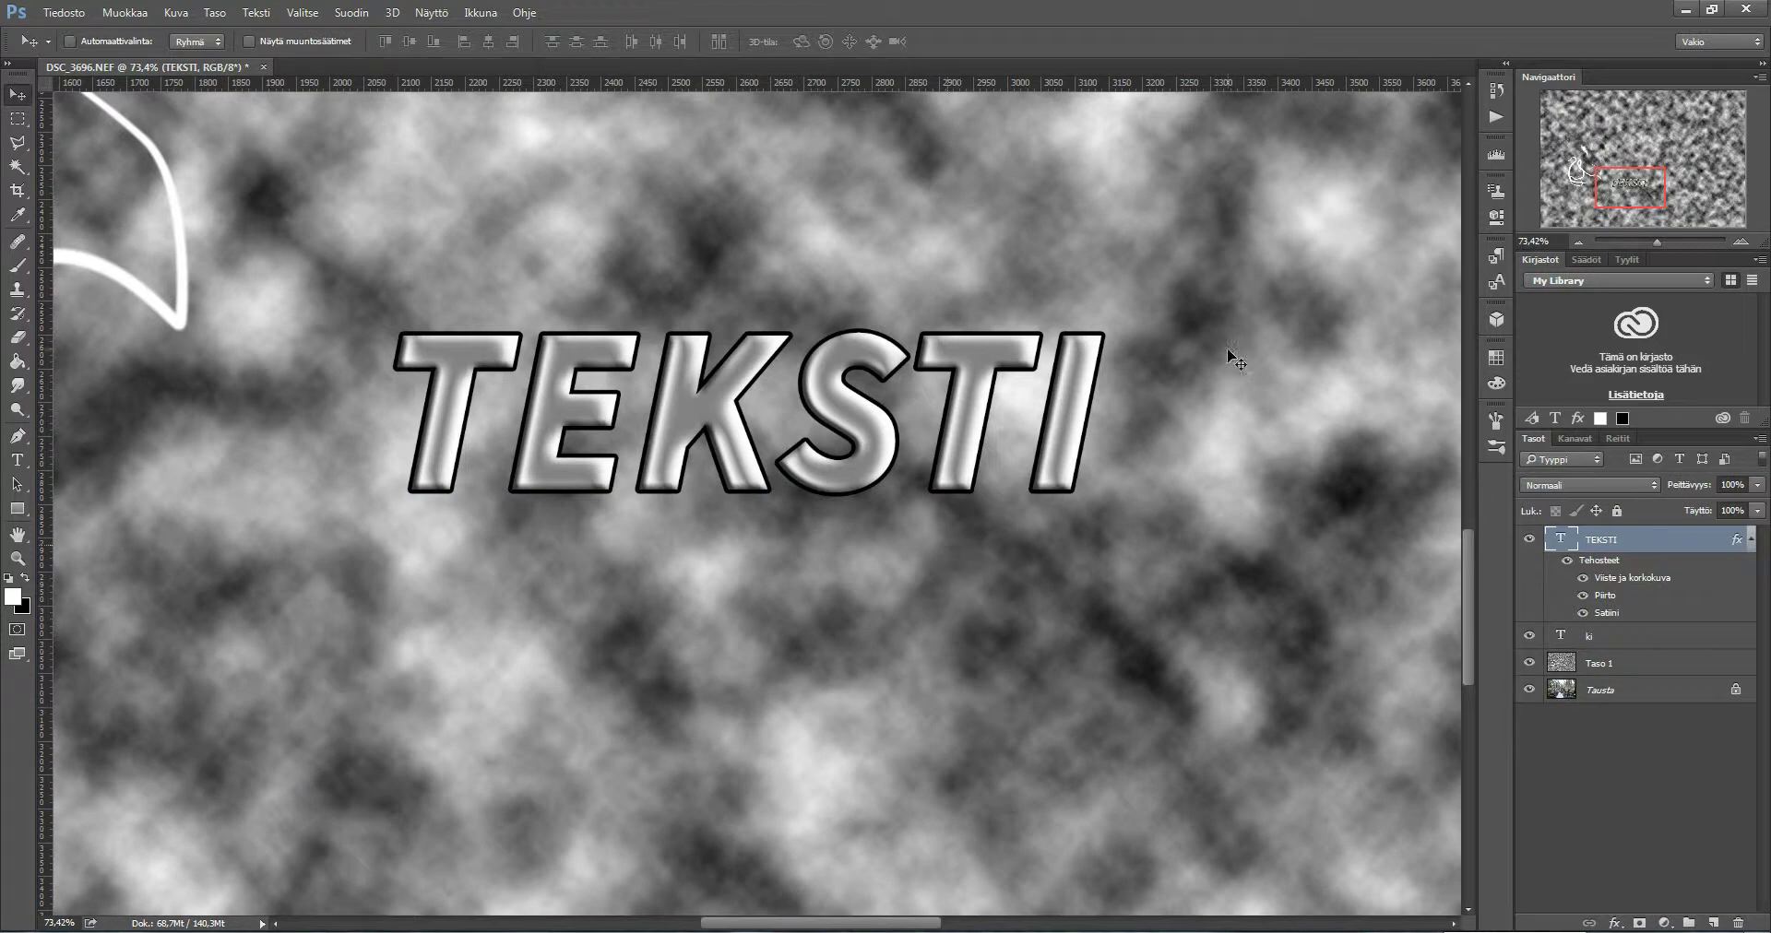
# Review the TEKSTI layer styles again, then move the title lower toward the centre
pyautogui.doubleClick(1659, 552)
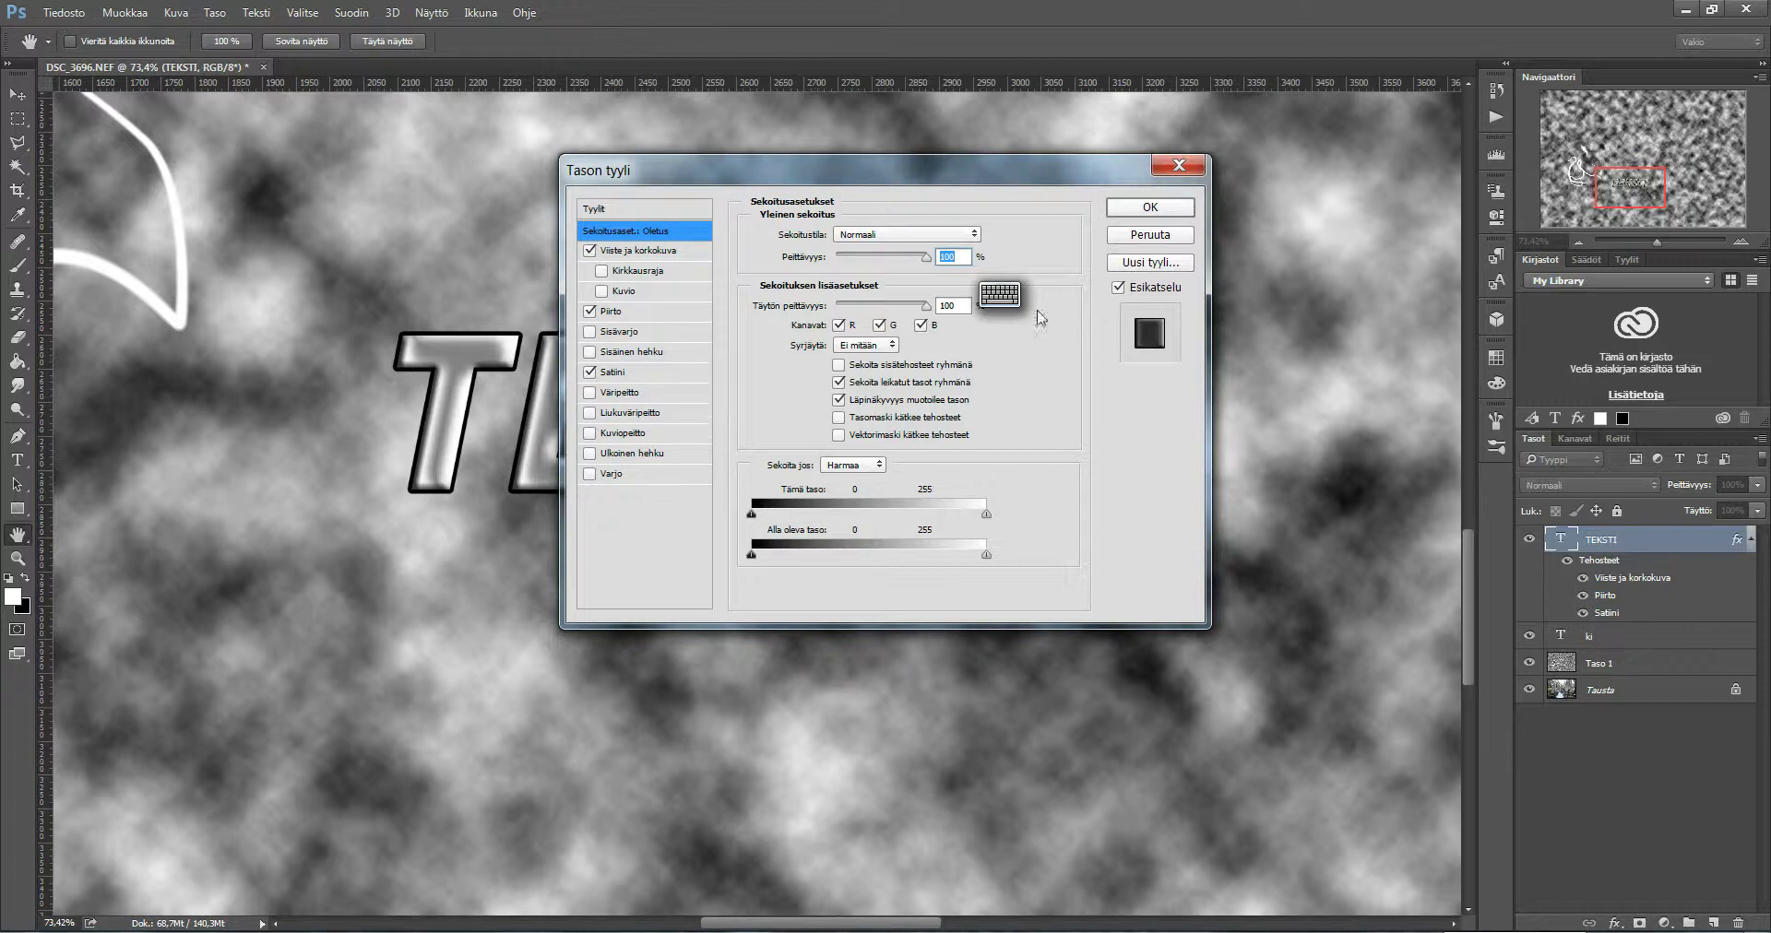
pyautogui.click(1150, 207)
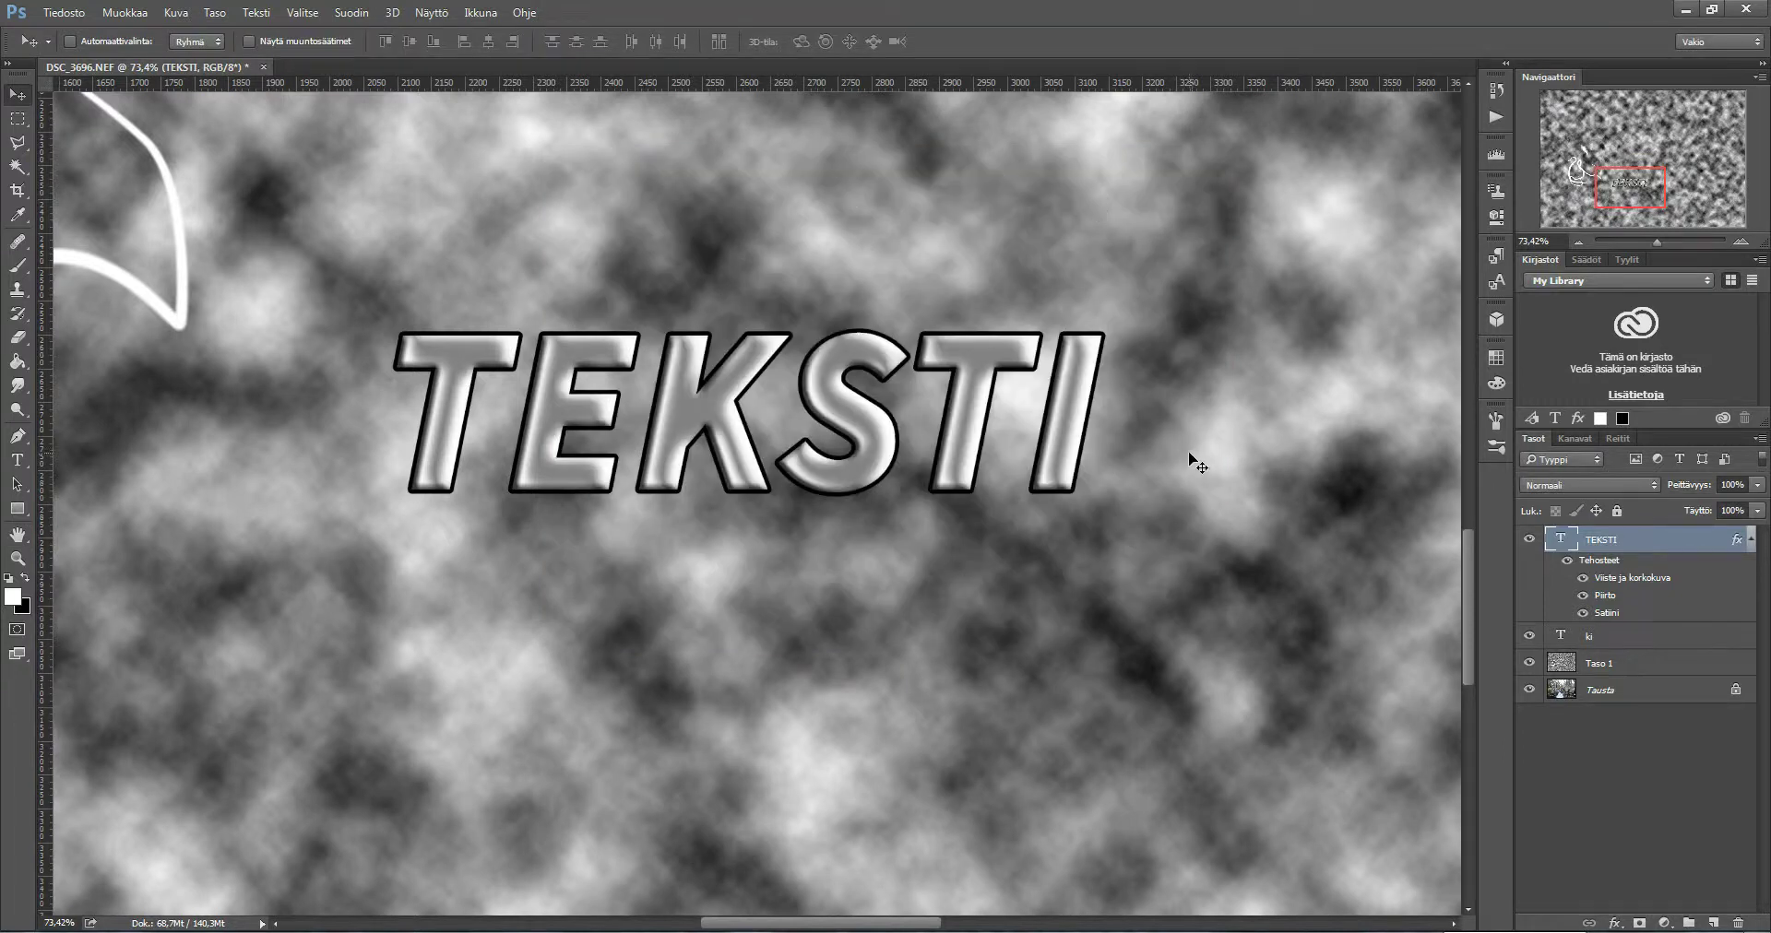
pyautogui.moveTo(852, 413); pyautogui.dragTo(919, 528)
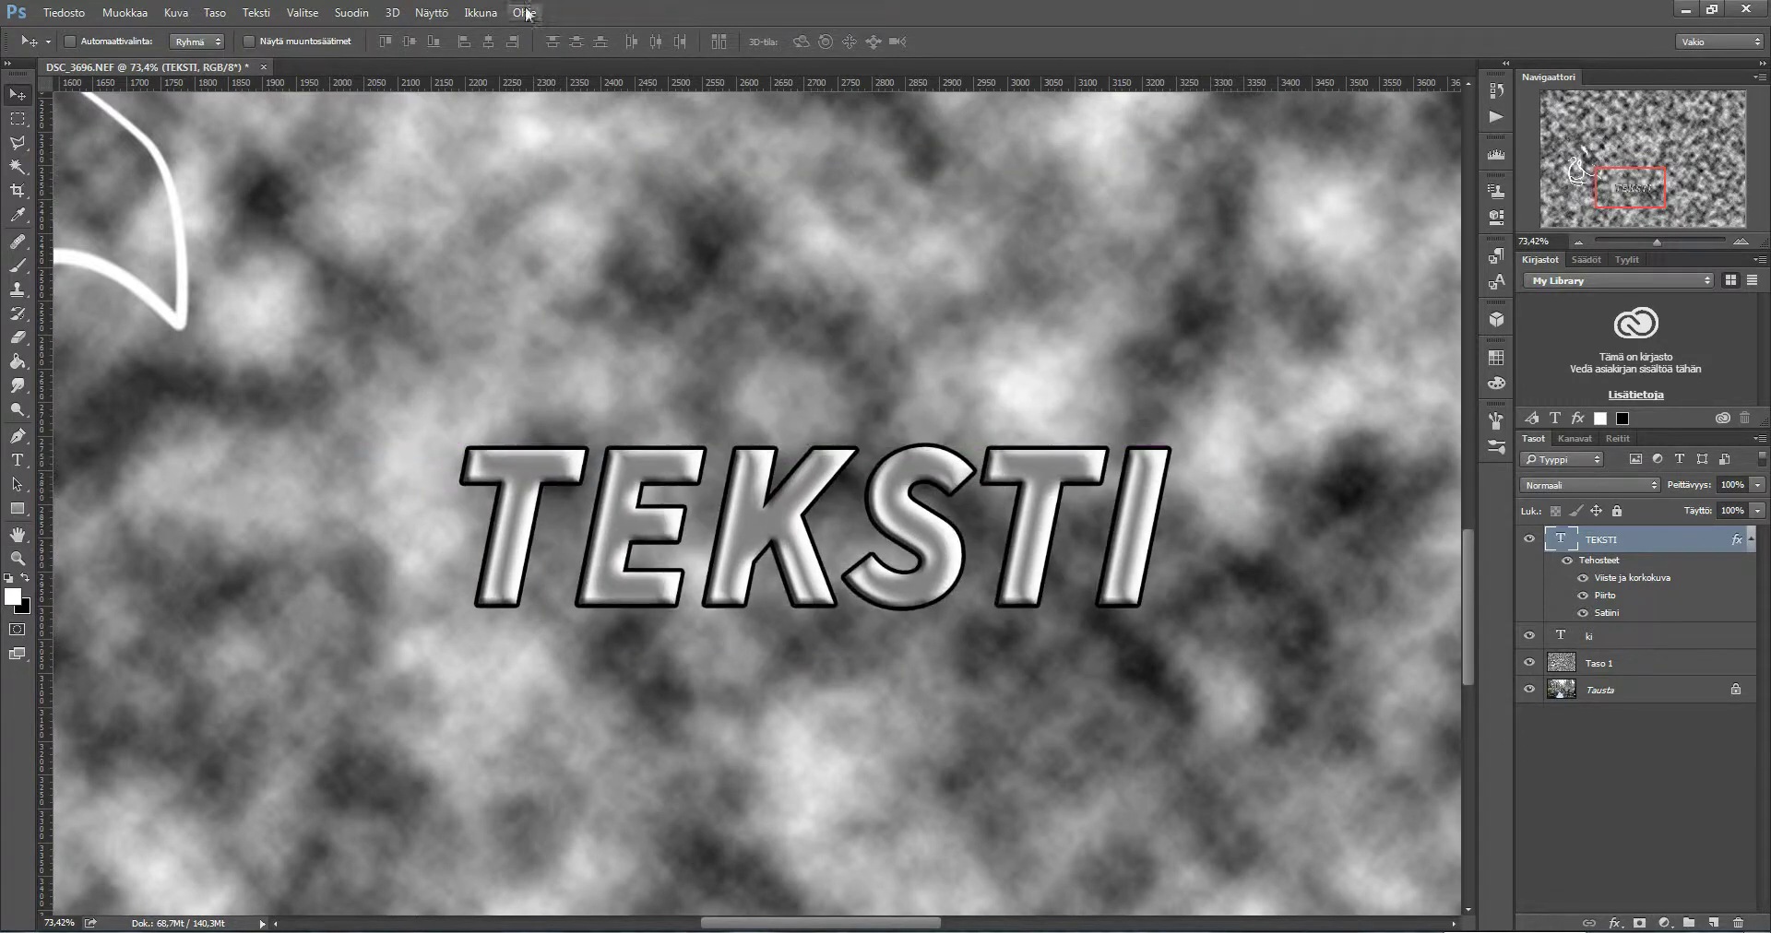
# Try a Blur Gallery filter on TEKSTI, then exit and undo back to editable text
pyautogui.click(352, 12)
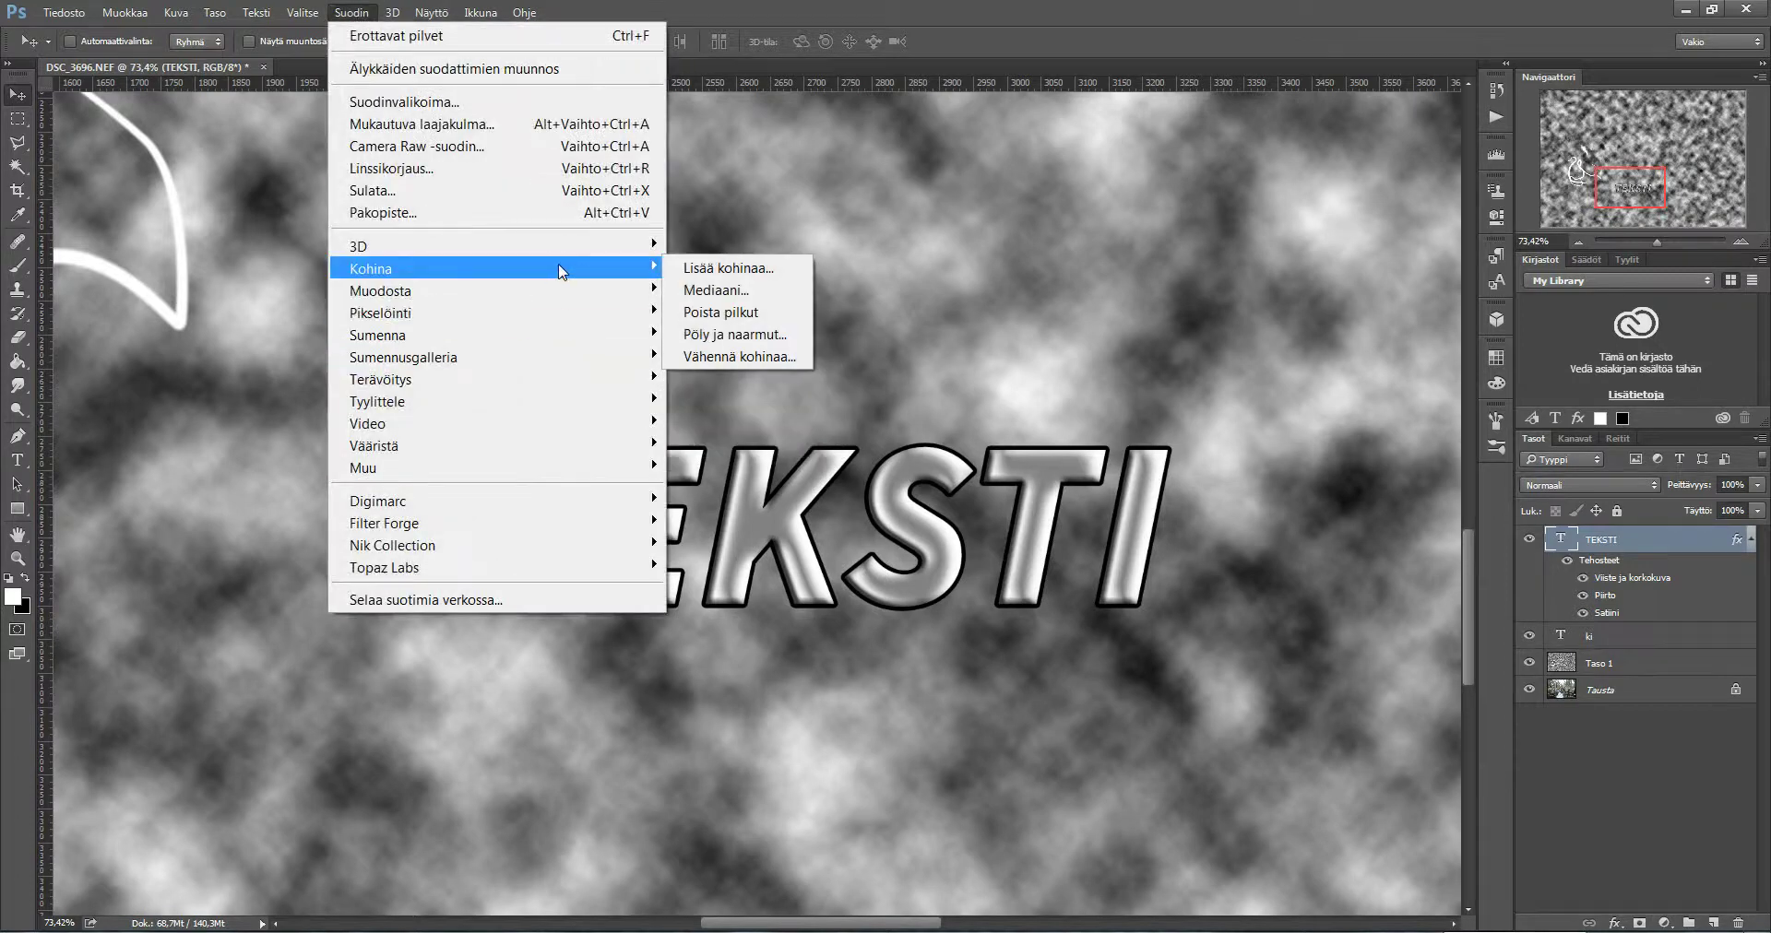
pyautogui.moveTo(415, 378)
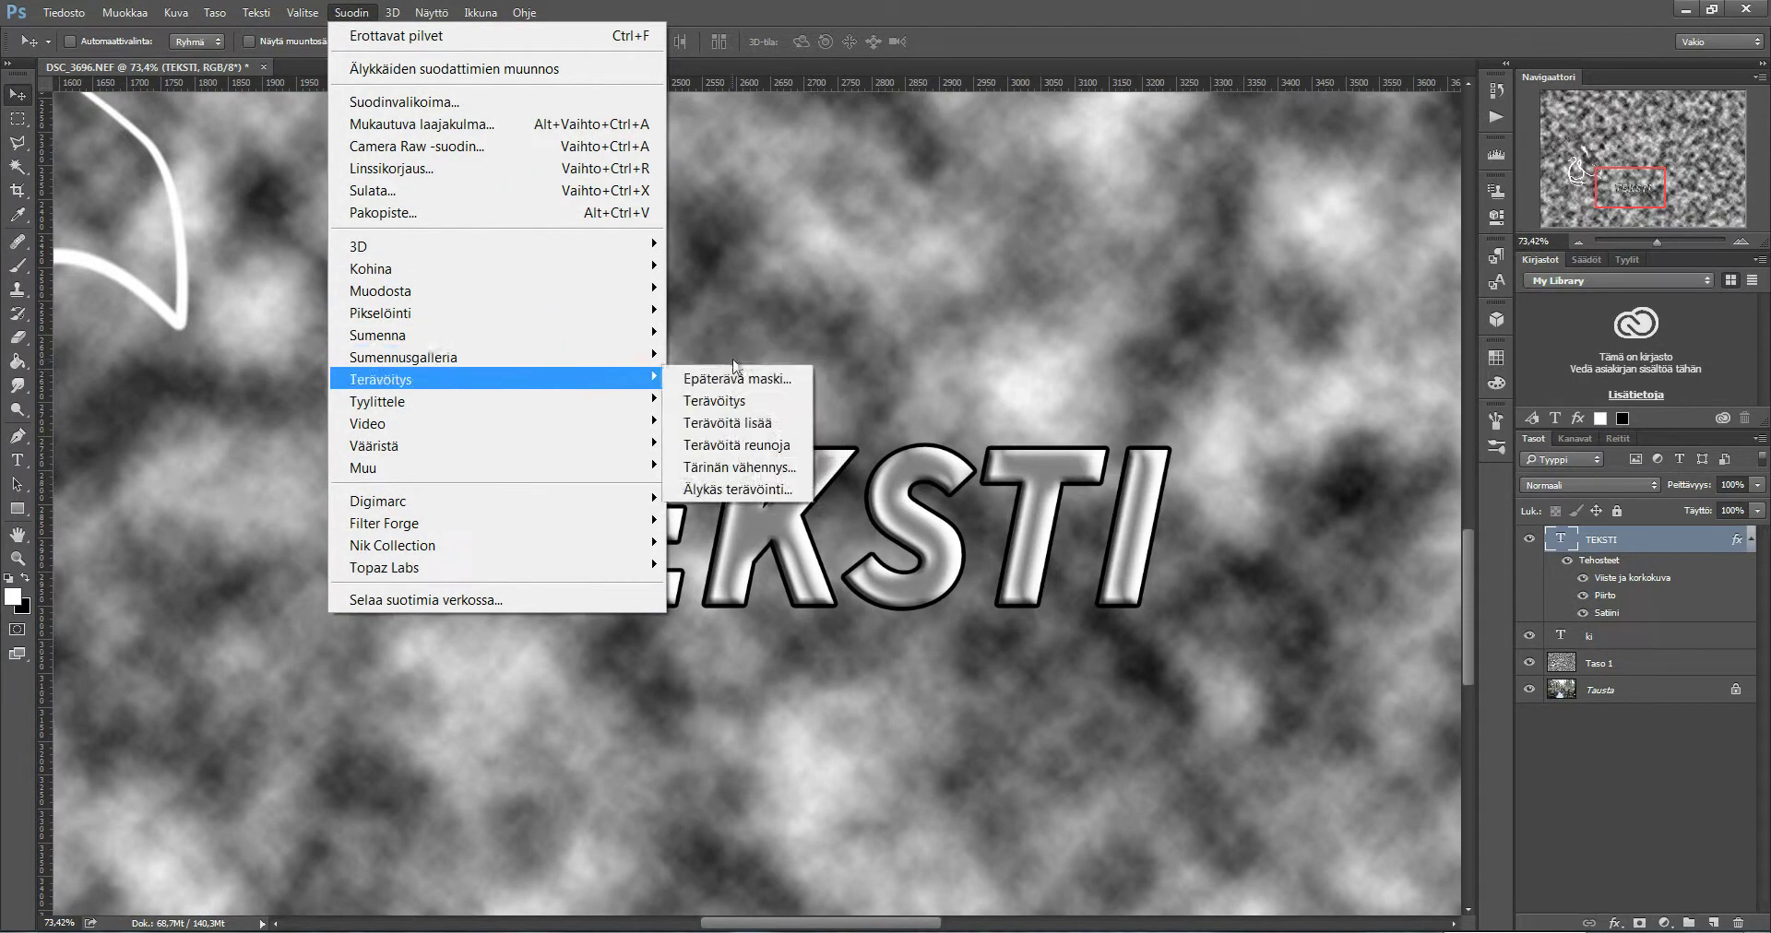
pyautogui.click(729, 338)
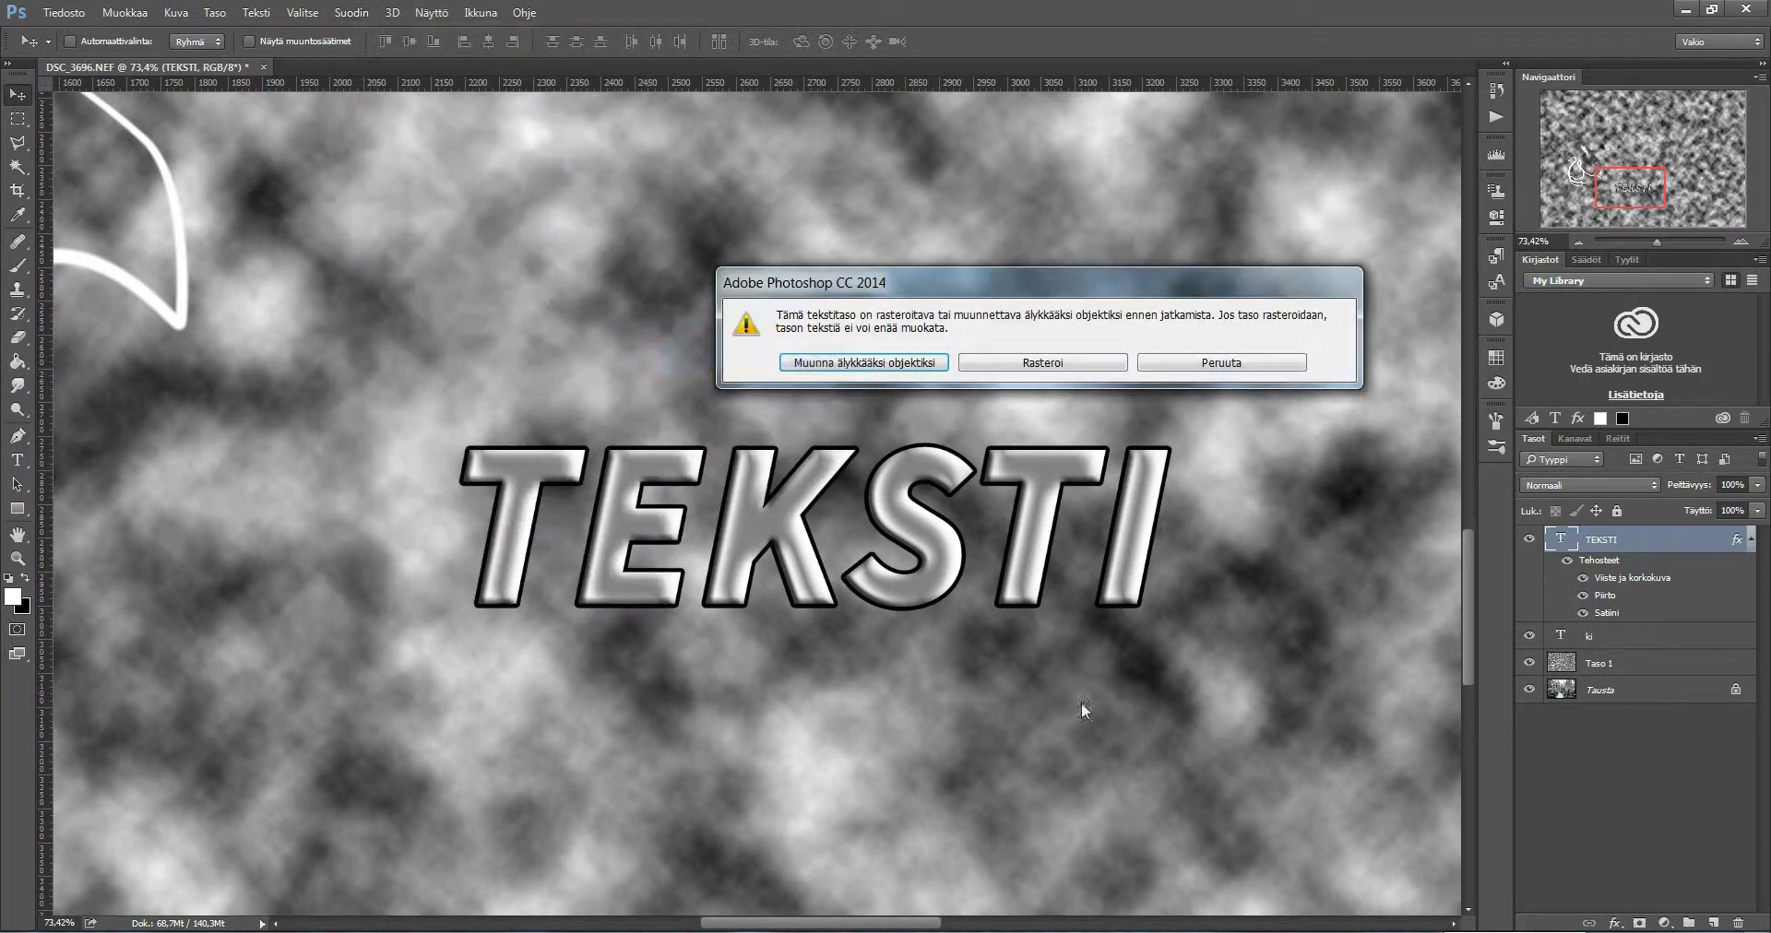
pyautogui.click(1084, 367)
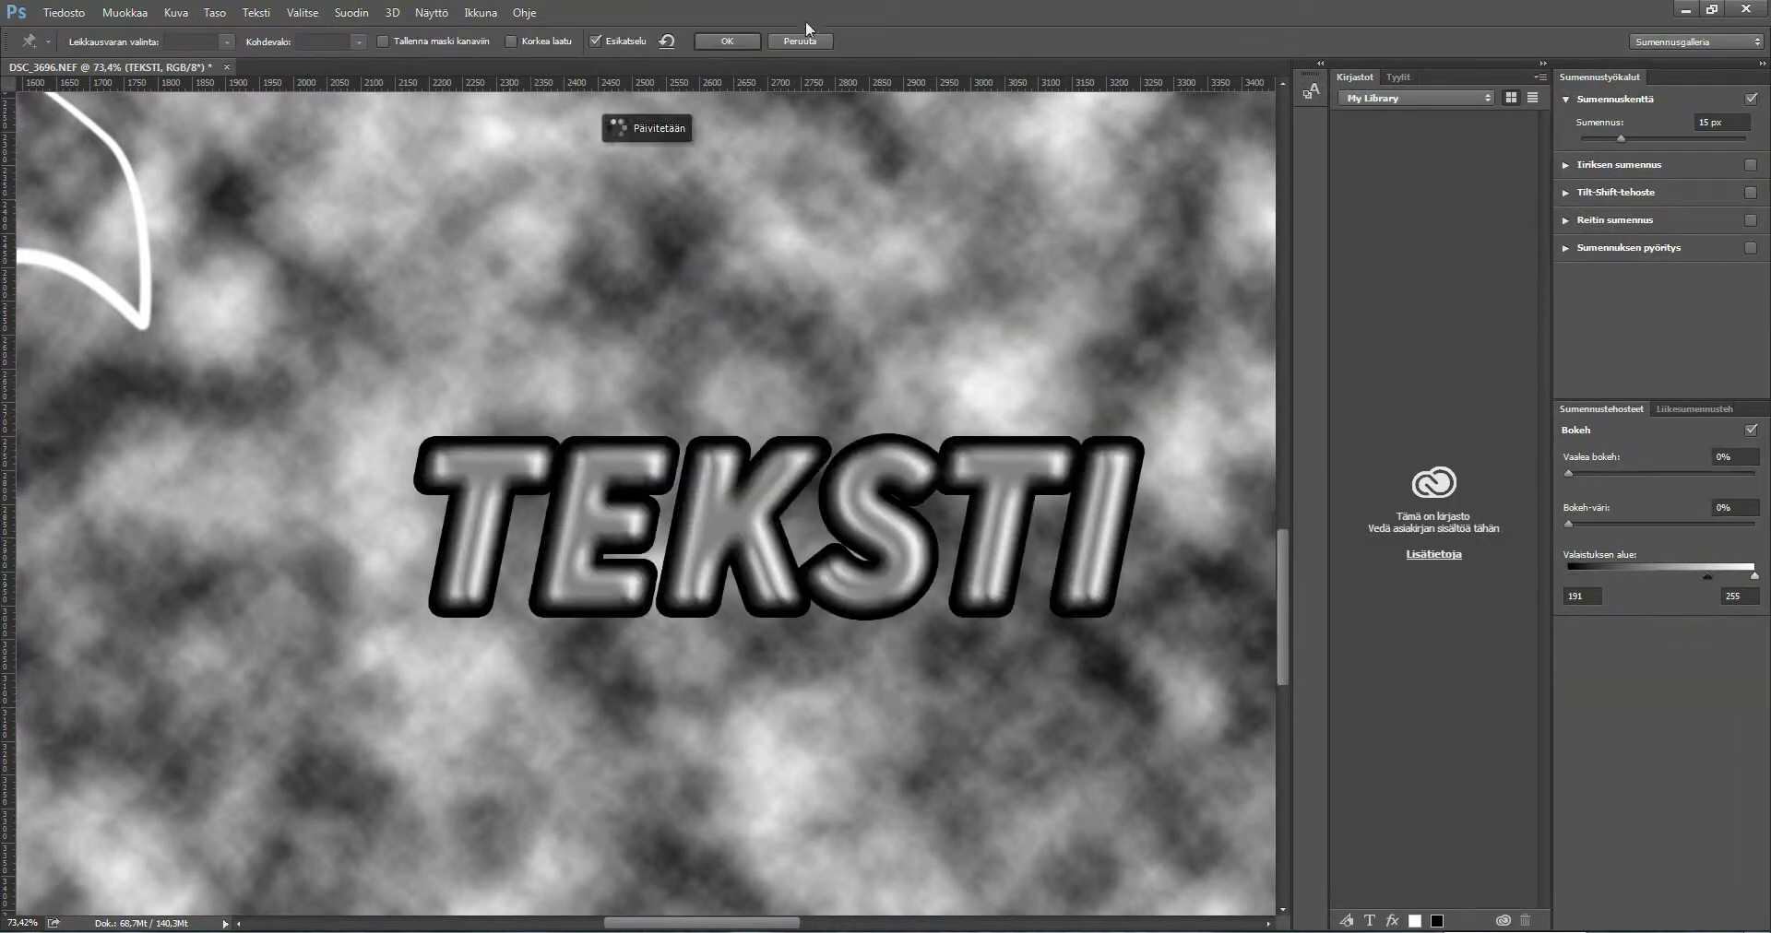
pyautogui.click(811, 44)
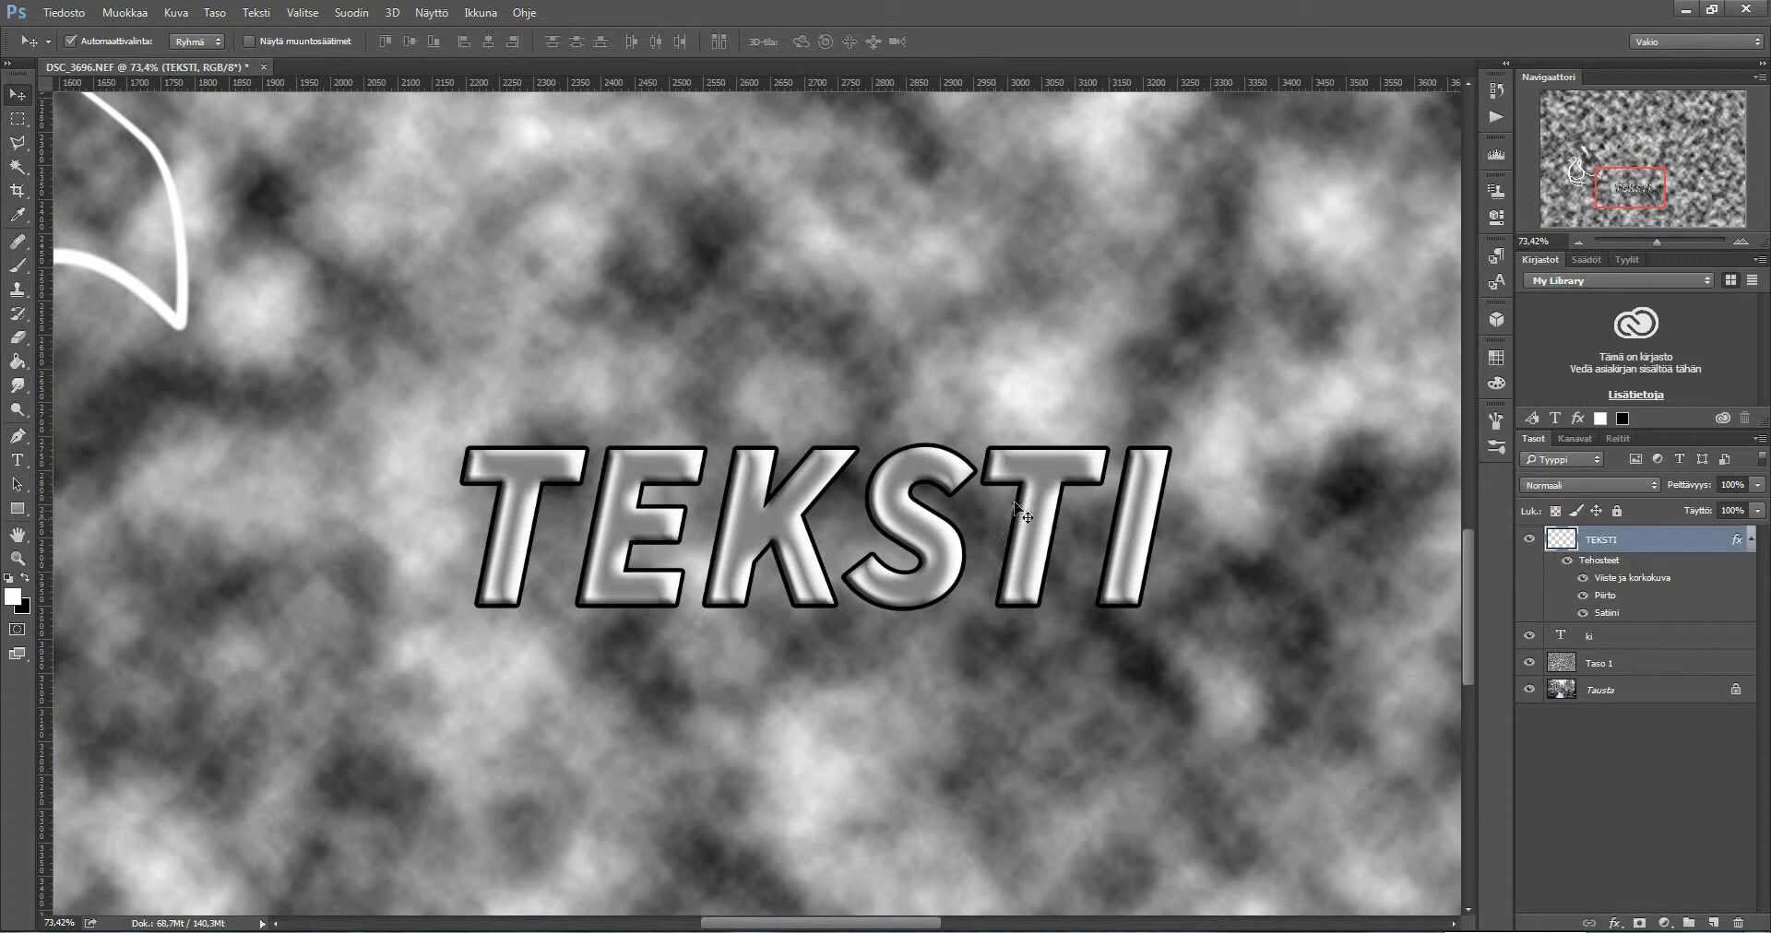
pyautogui.hotkey('ctrl', 'z')
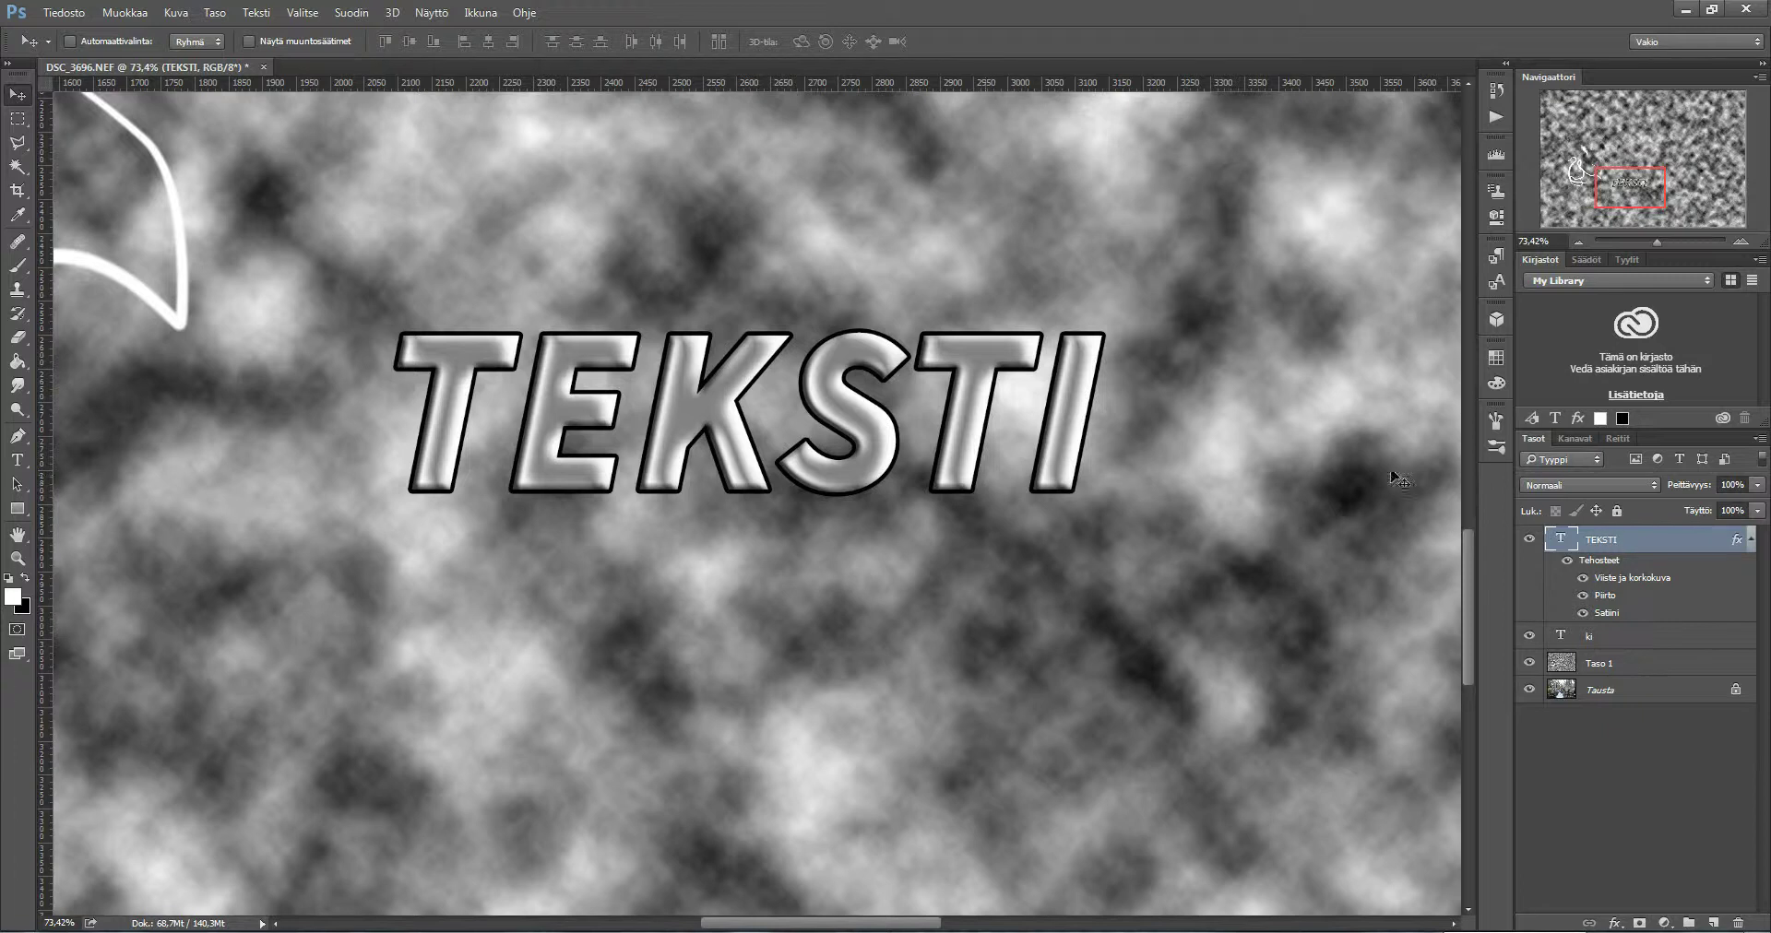
# Rasterize the TEKSTI text layer (Rasteroi teksti) and shift it down and right
pyautogui.rightClick(1660, 541)
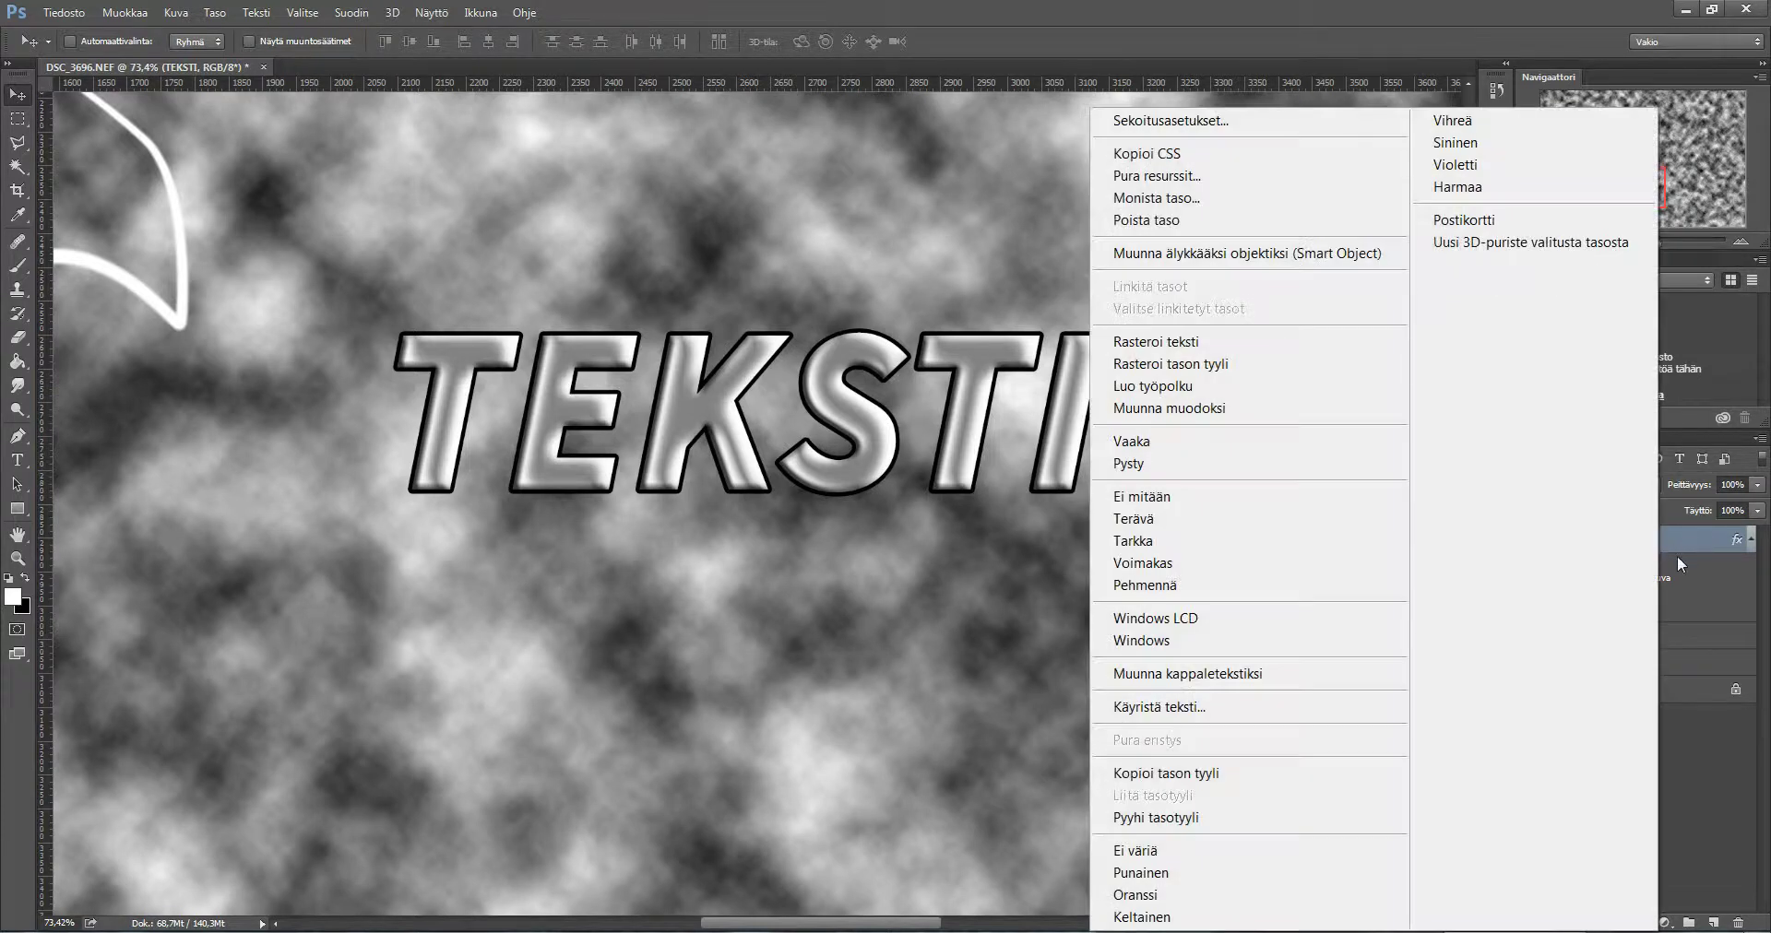
pyautogui.click(1283, 348)
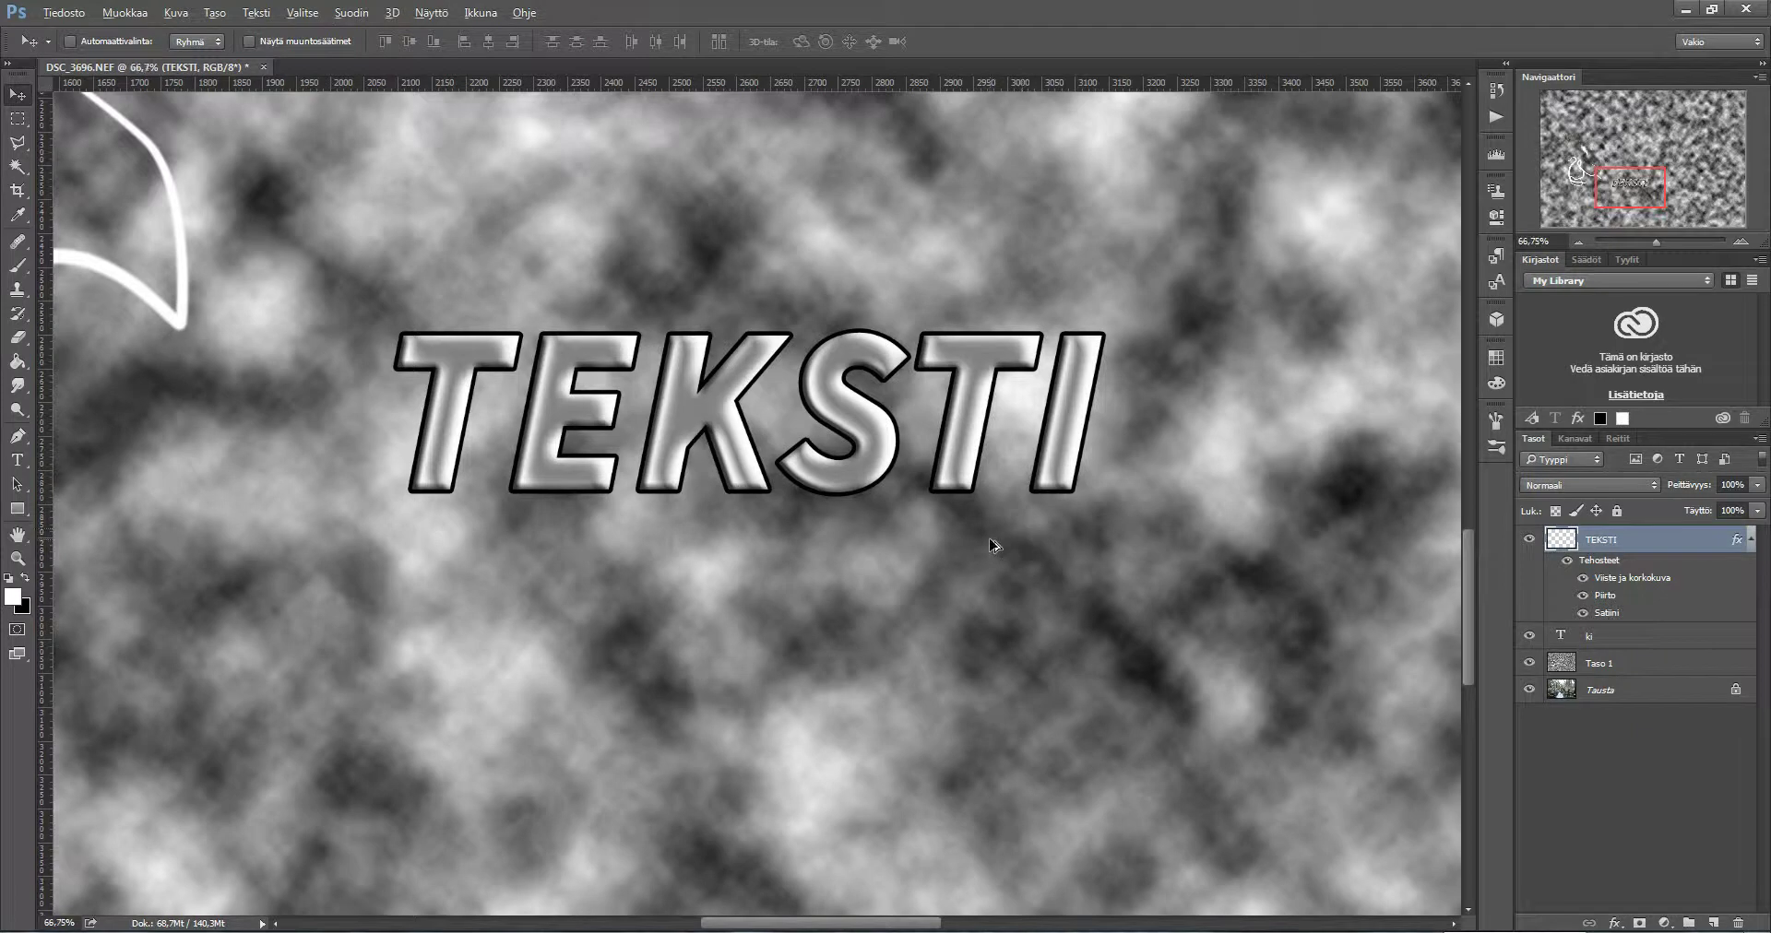
pyautogui.scroll(-5, 992, 546)
pyautogui.moveTo(955, 512)
pyautogui.mouseDown()
pyautogui.moveTo(1120, 666)
pyautogui.moveTo(983, 199)
pyautogui.moveTo(1091, 416)
pyautogui.mouseUp()
pyautogui.scroll(3, 1091, 415)
pyautogui.scroll(2, 1199, 420)
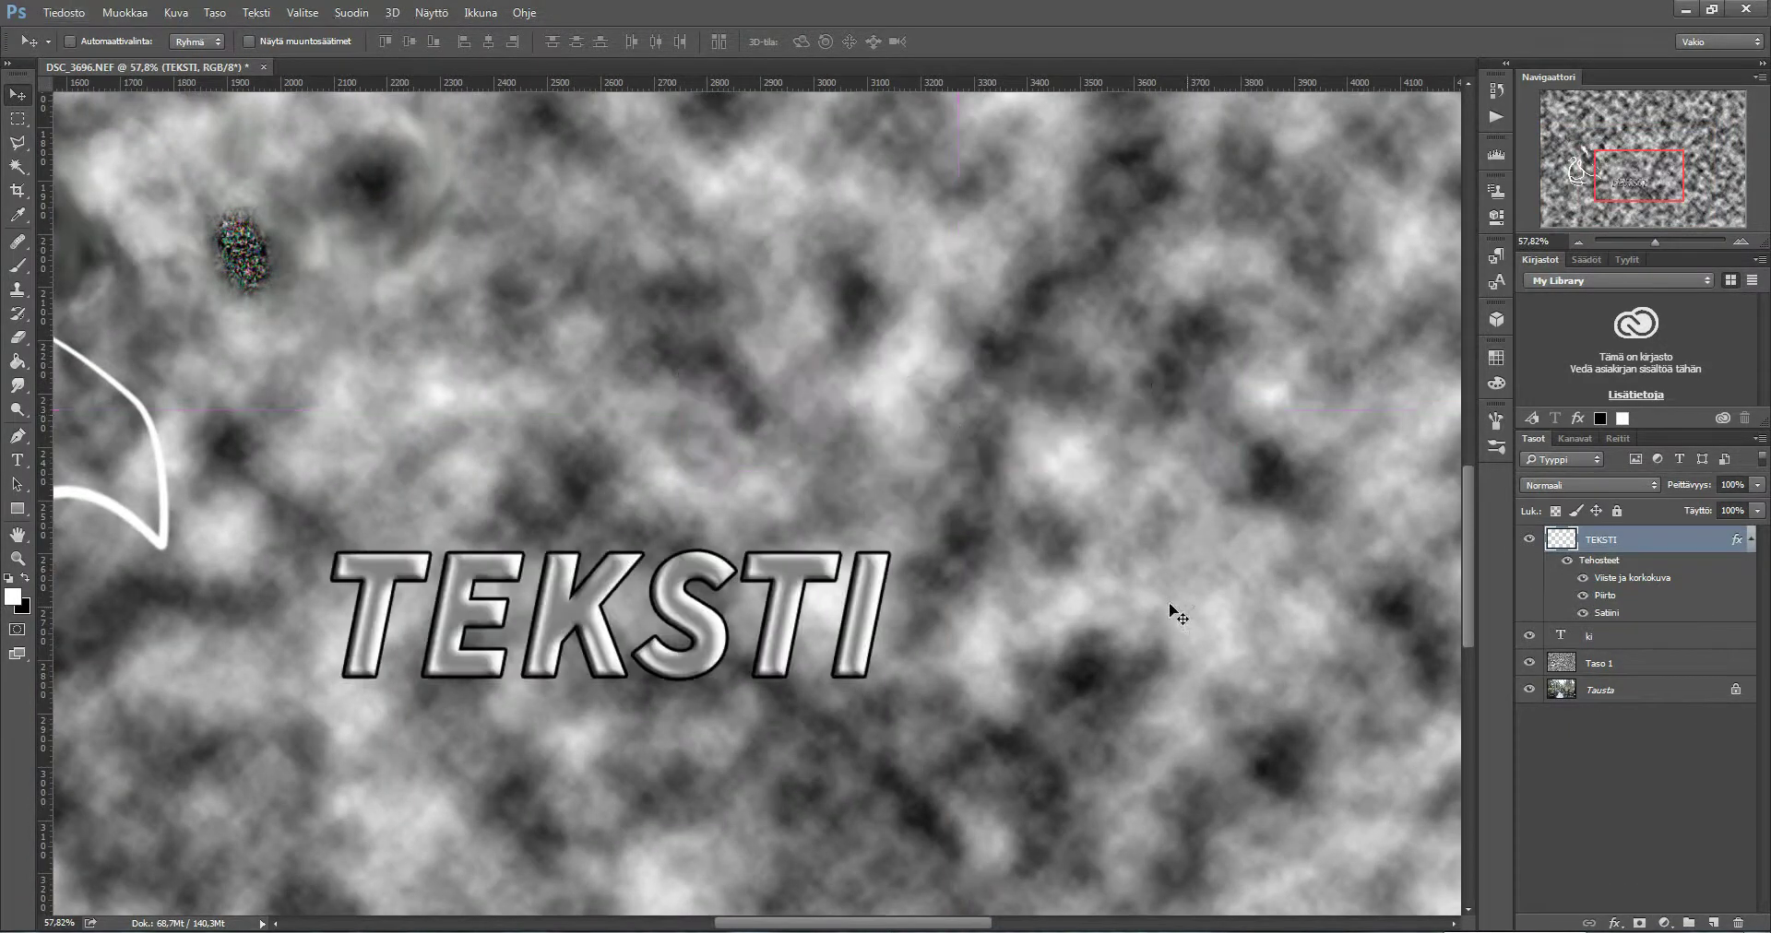
# Convert TEKSTI to a smart object, inspect its styles and contents, and move it up-right
pyautogui.rightClick(1667, 540)
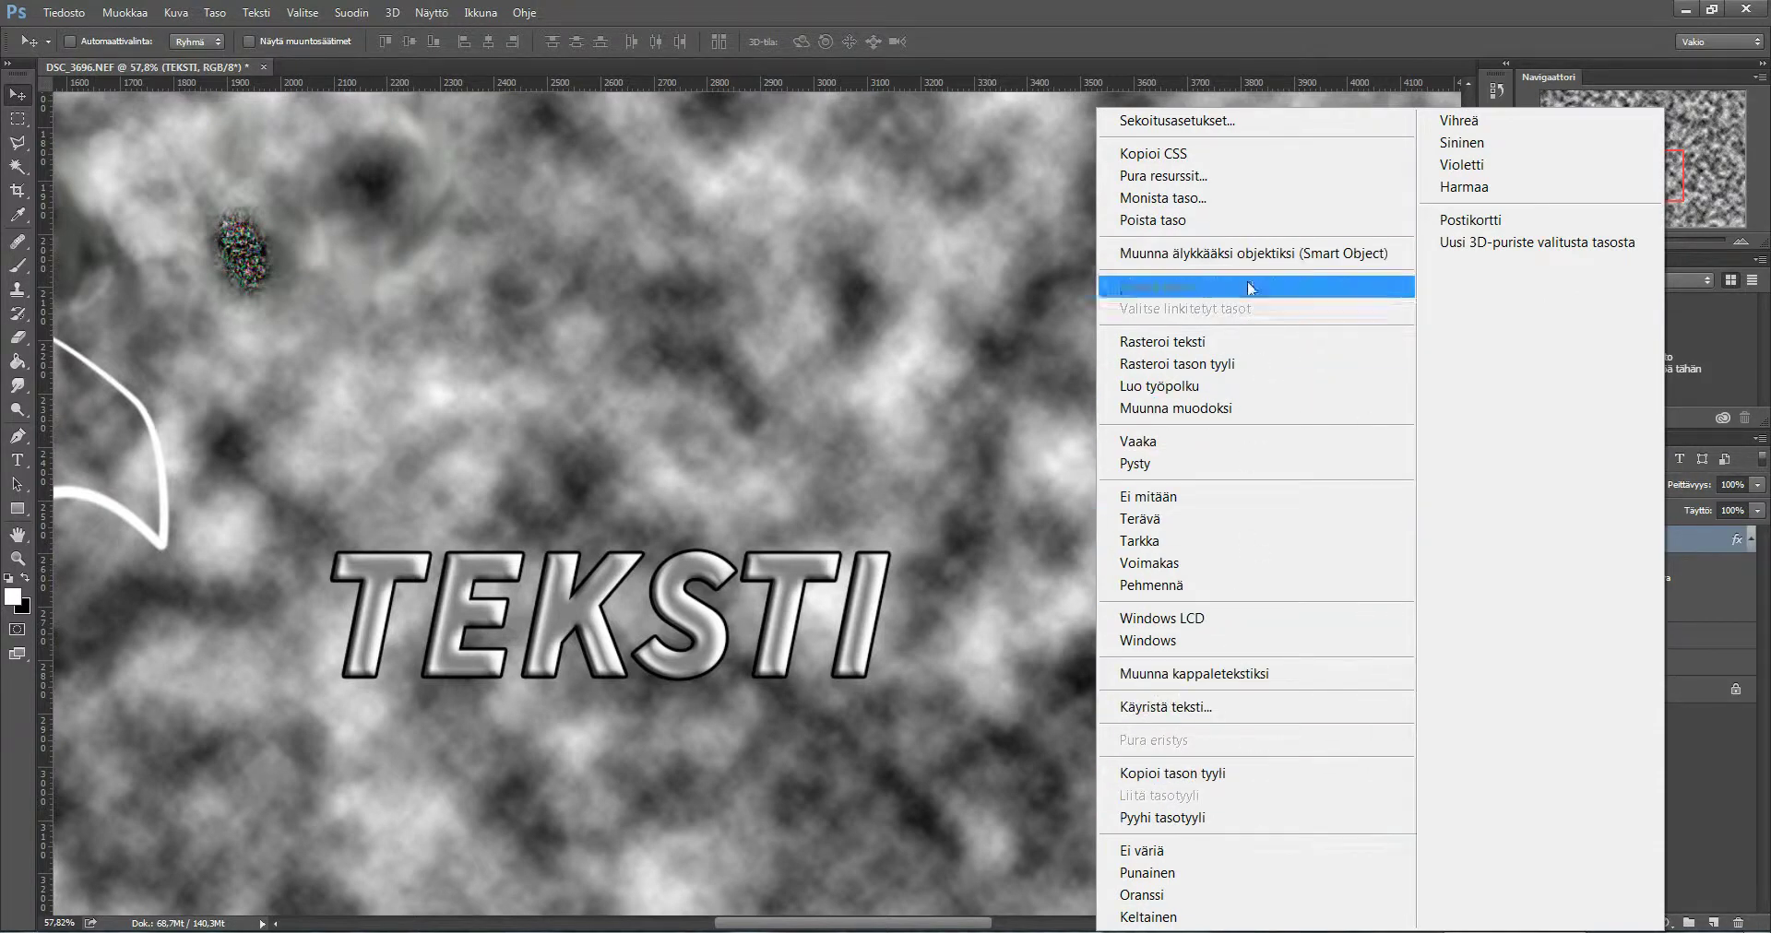
pyautogui.click(1250, 254)
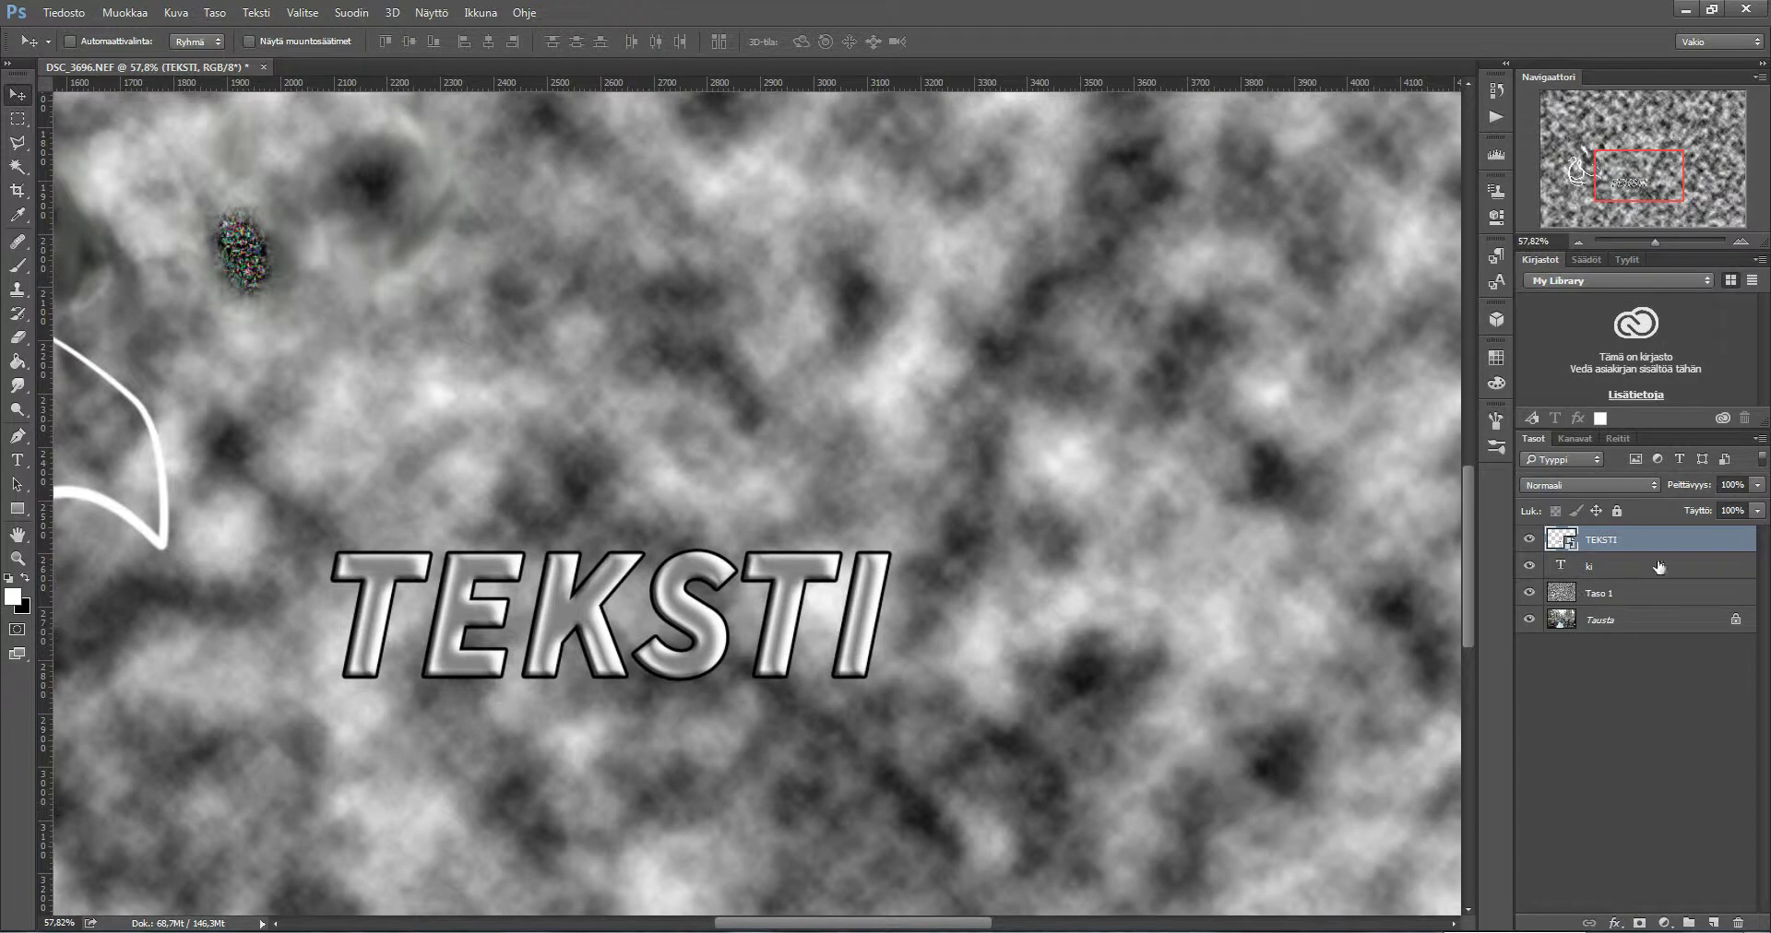
pyautogui.doubleClick(1689, 547)
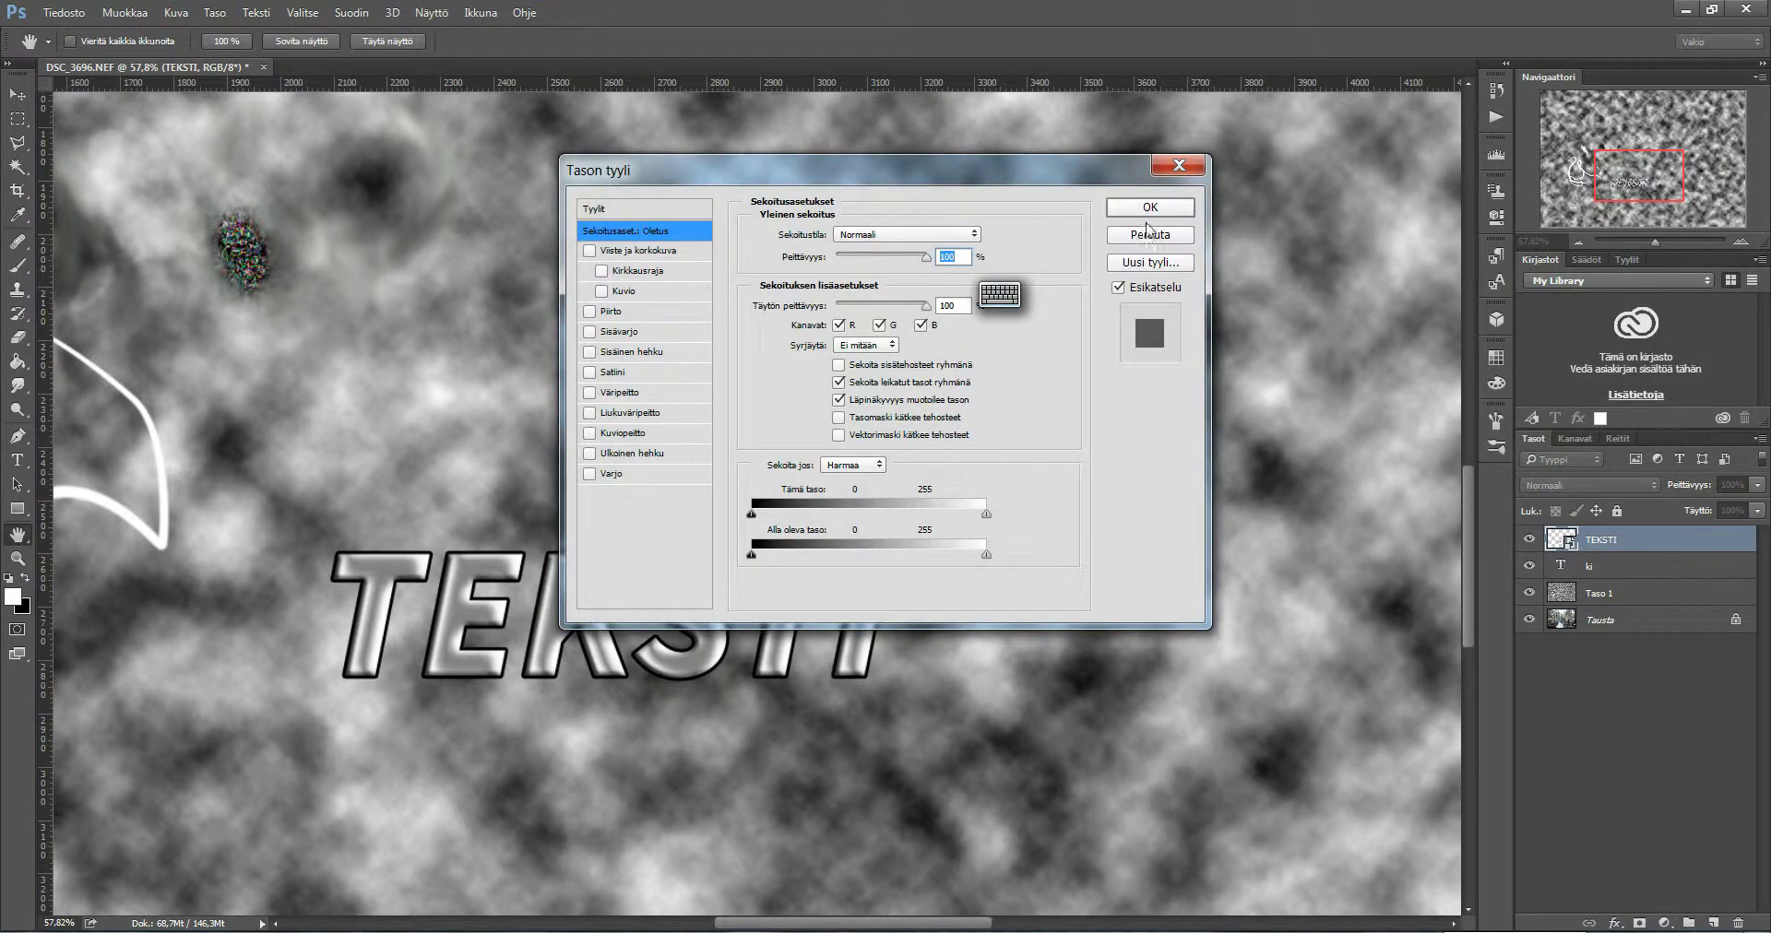
pyautogui.click(1150, 208)
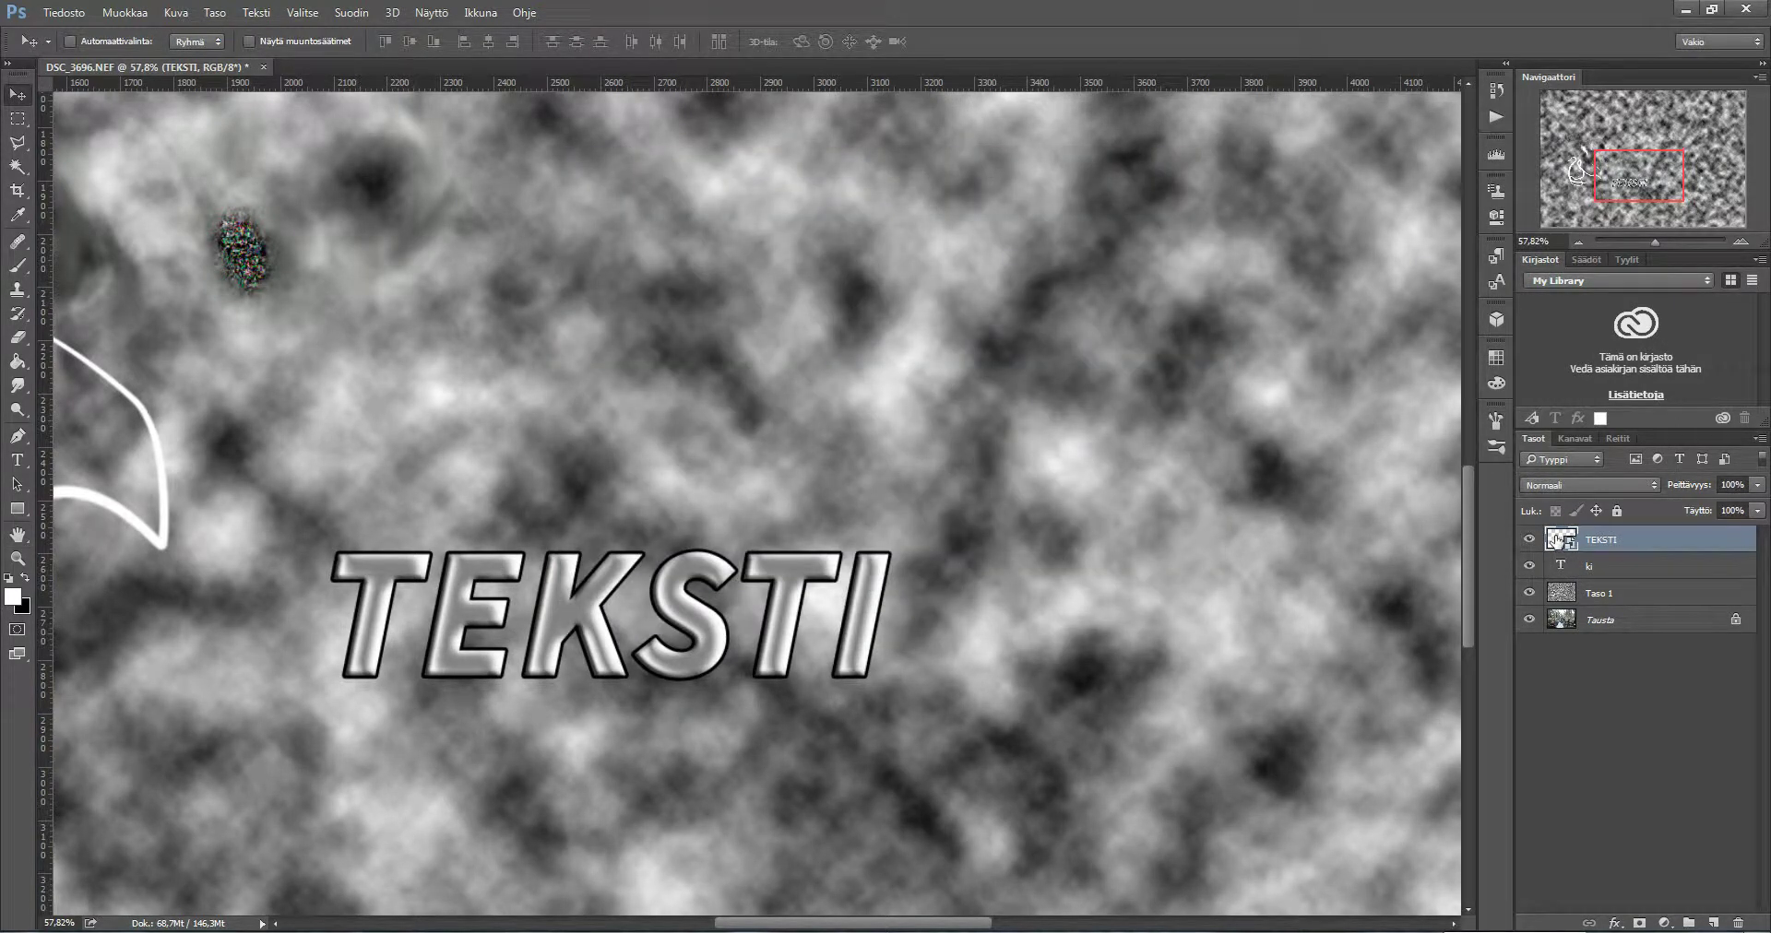
pyautogui.doubleClick(1559, 540)
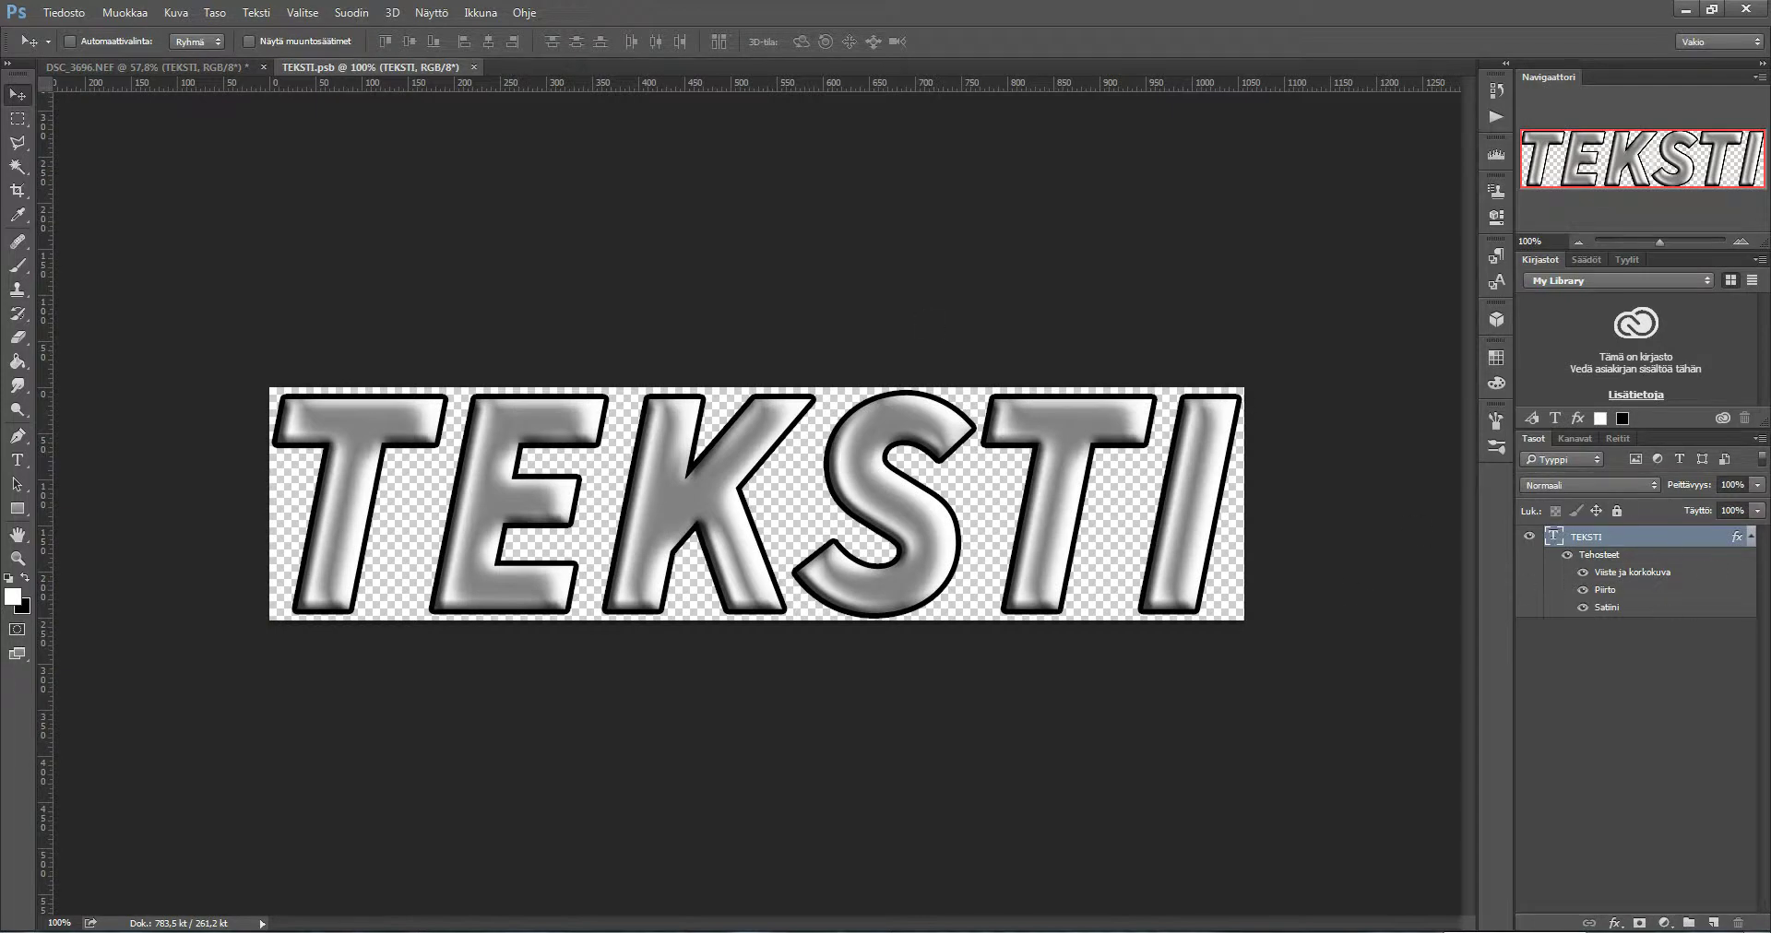
pyautogui.click(473, 66)
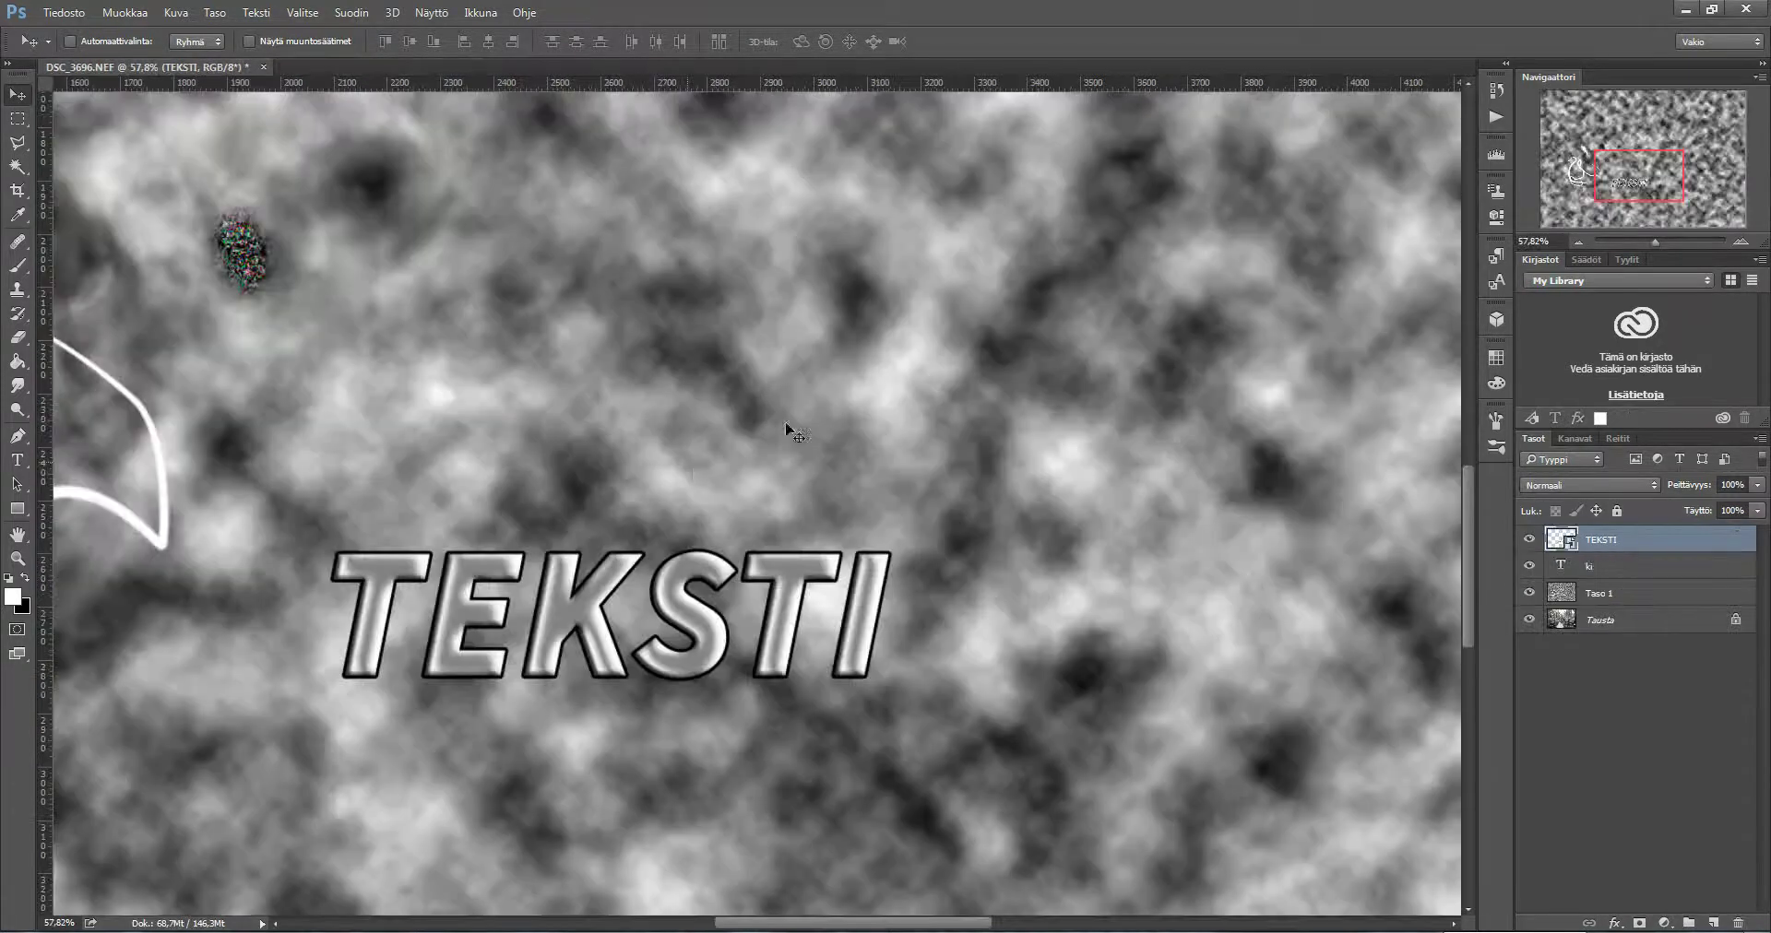
pyautogui.moveTo(1032, 366); pyautogui.dragTo(1080, 312)
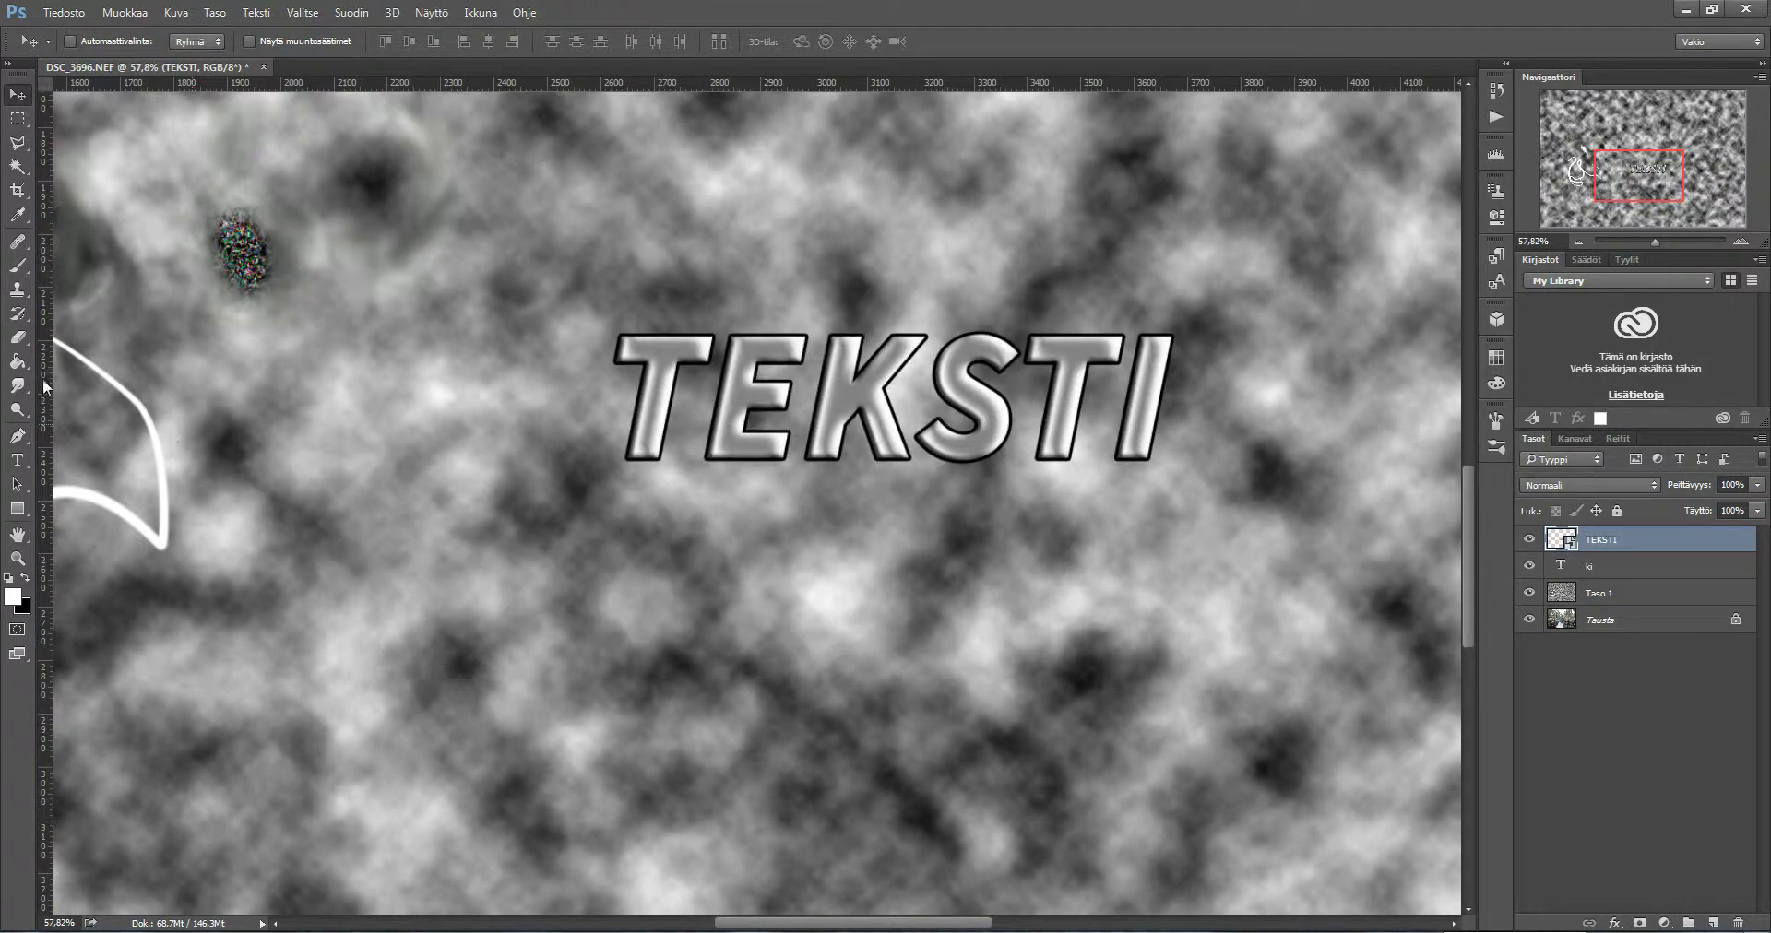
# Draw a white rectangle across the lower half of the canvas
pyautogui.rightClick(18, 492)
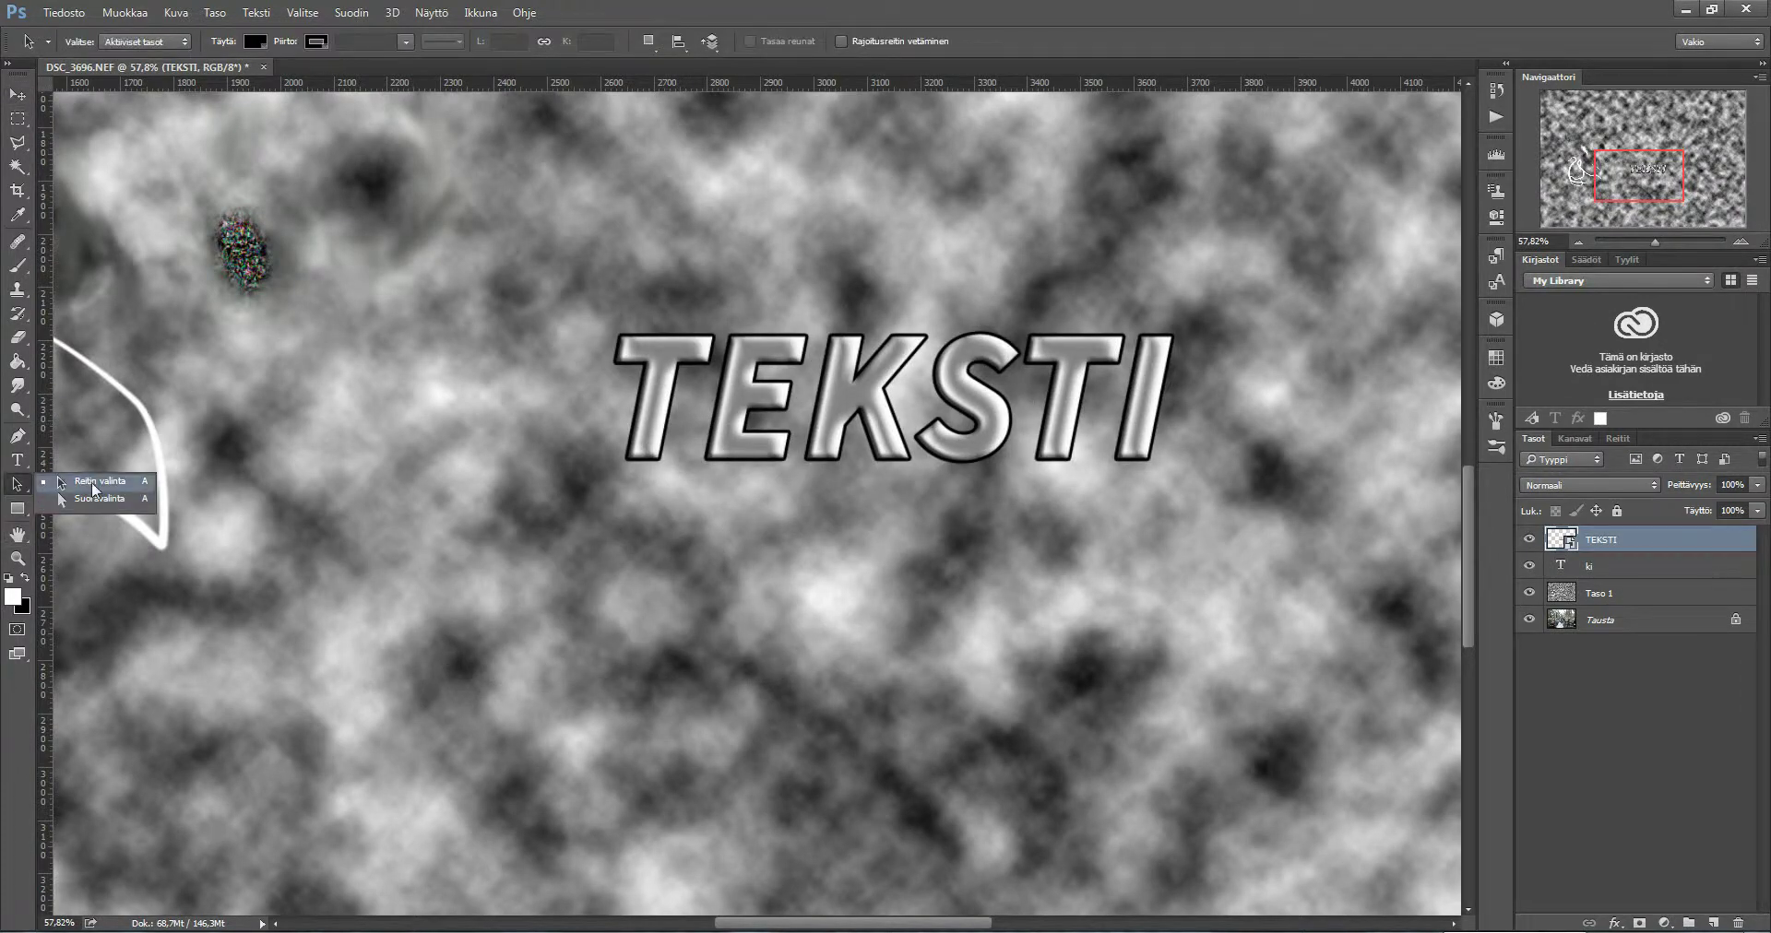
pyautogui.click(111, 483)
pyautogui.click(17, 510)
pyautogui.moveTo(433, 612); pyautogui.dragTo(958, 828)
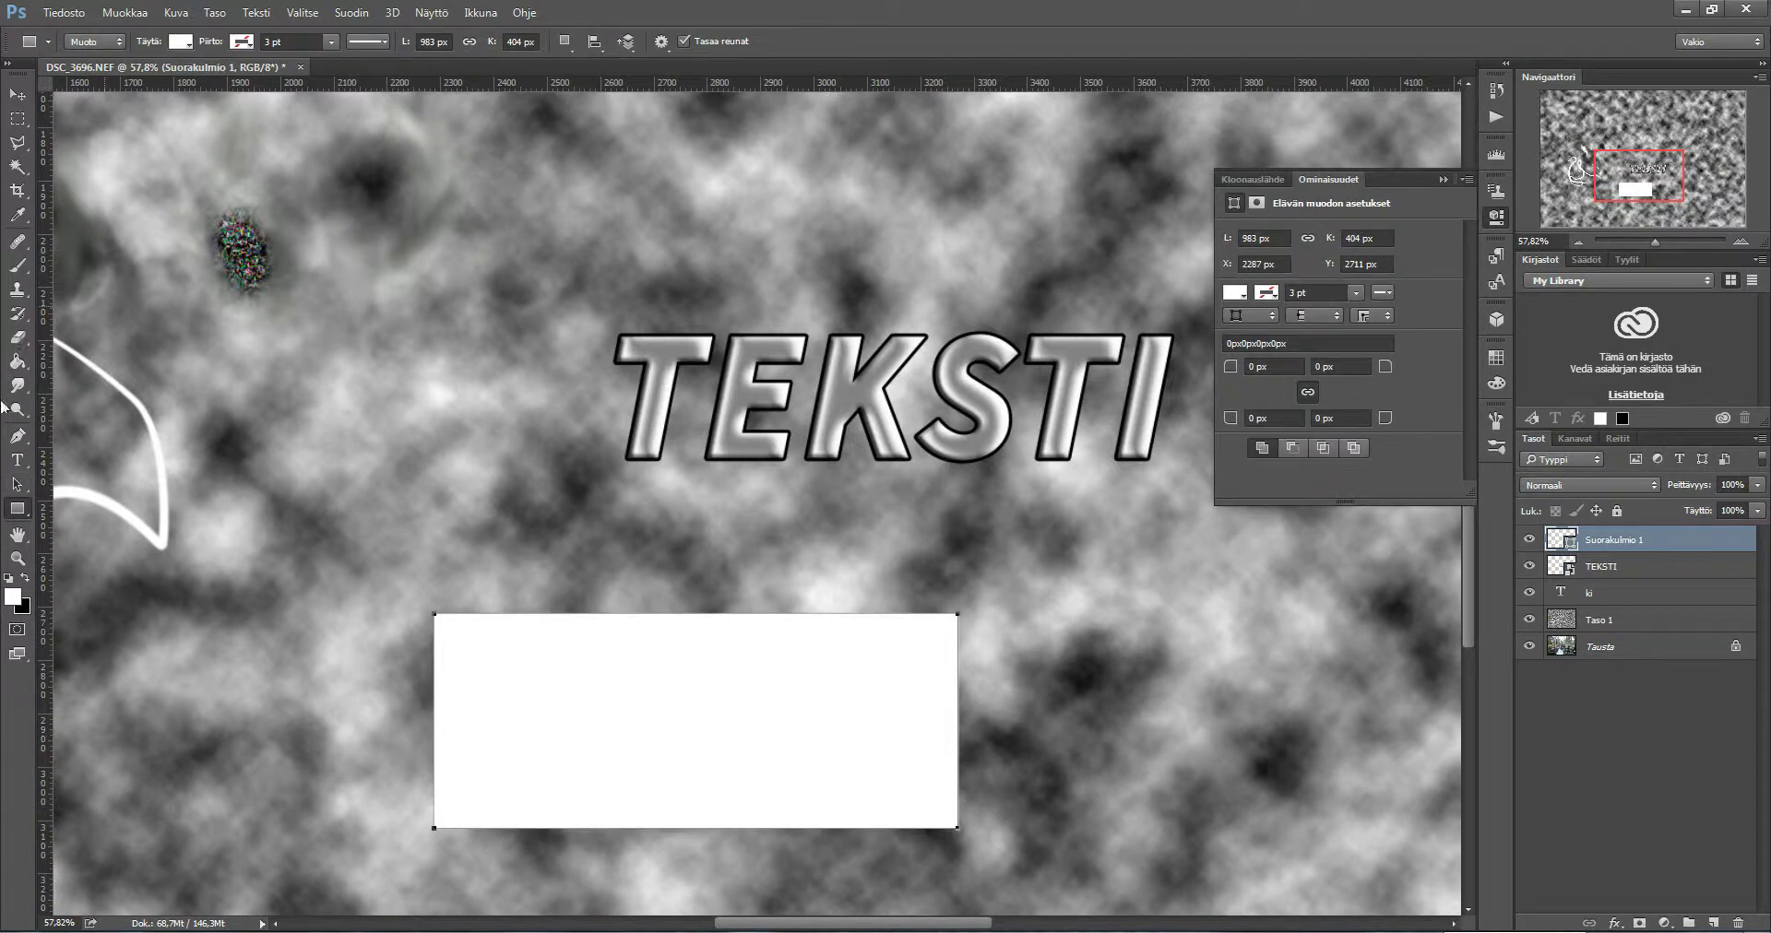
# Draw a second white rectangle sized 1017×580 px above the first
pyautogui.rightClick(18, 510)
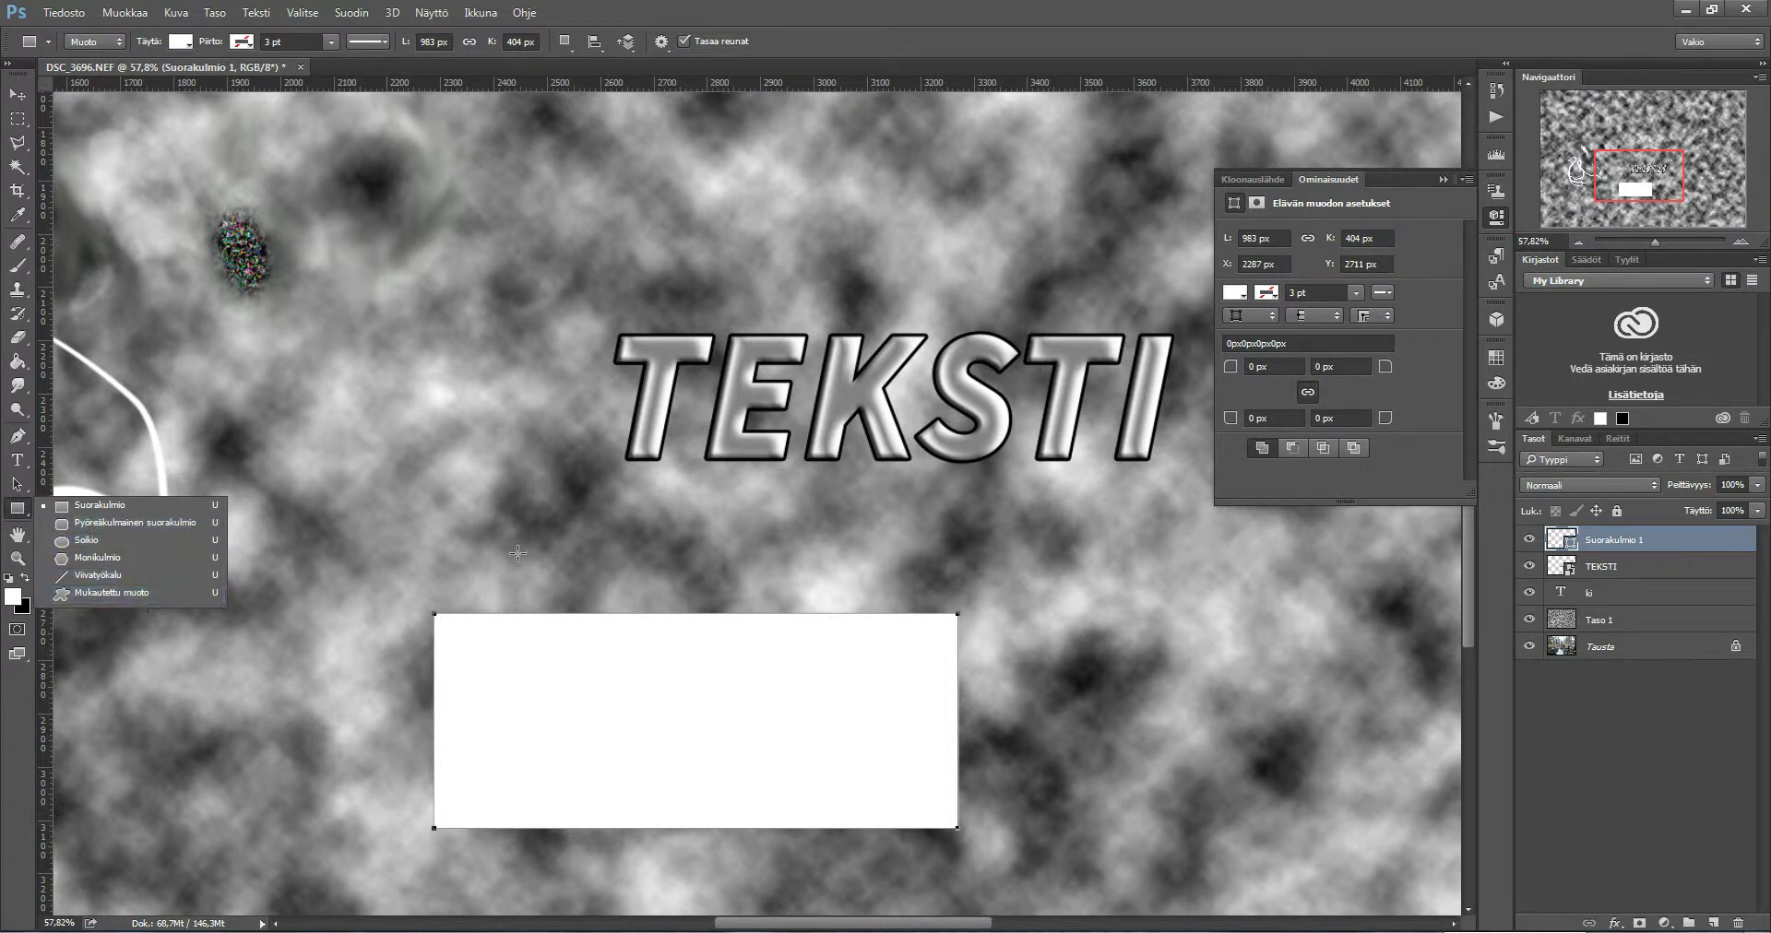
pyautogui.click(474, 579)
pyautogui.click(957, 396)
pyautogui.moveTo(477, 232); pyautogui.dragTo(1019, 541)
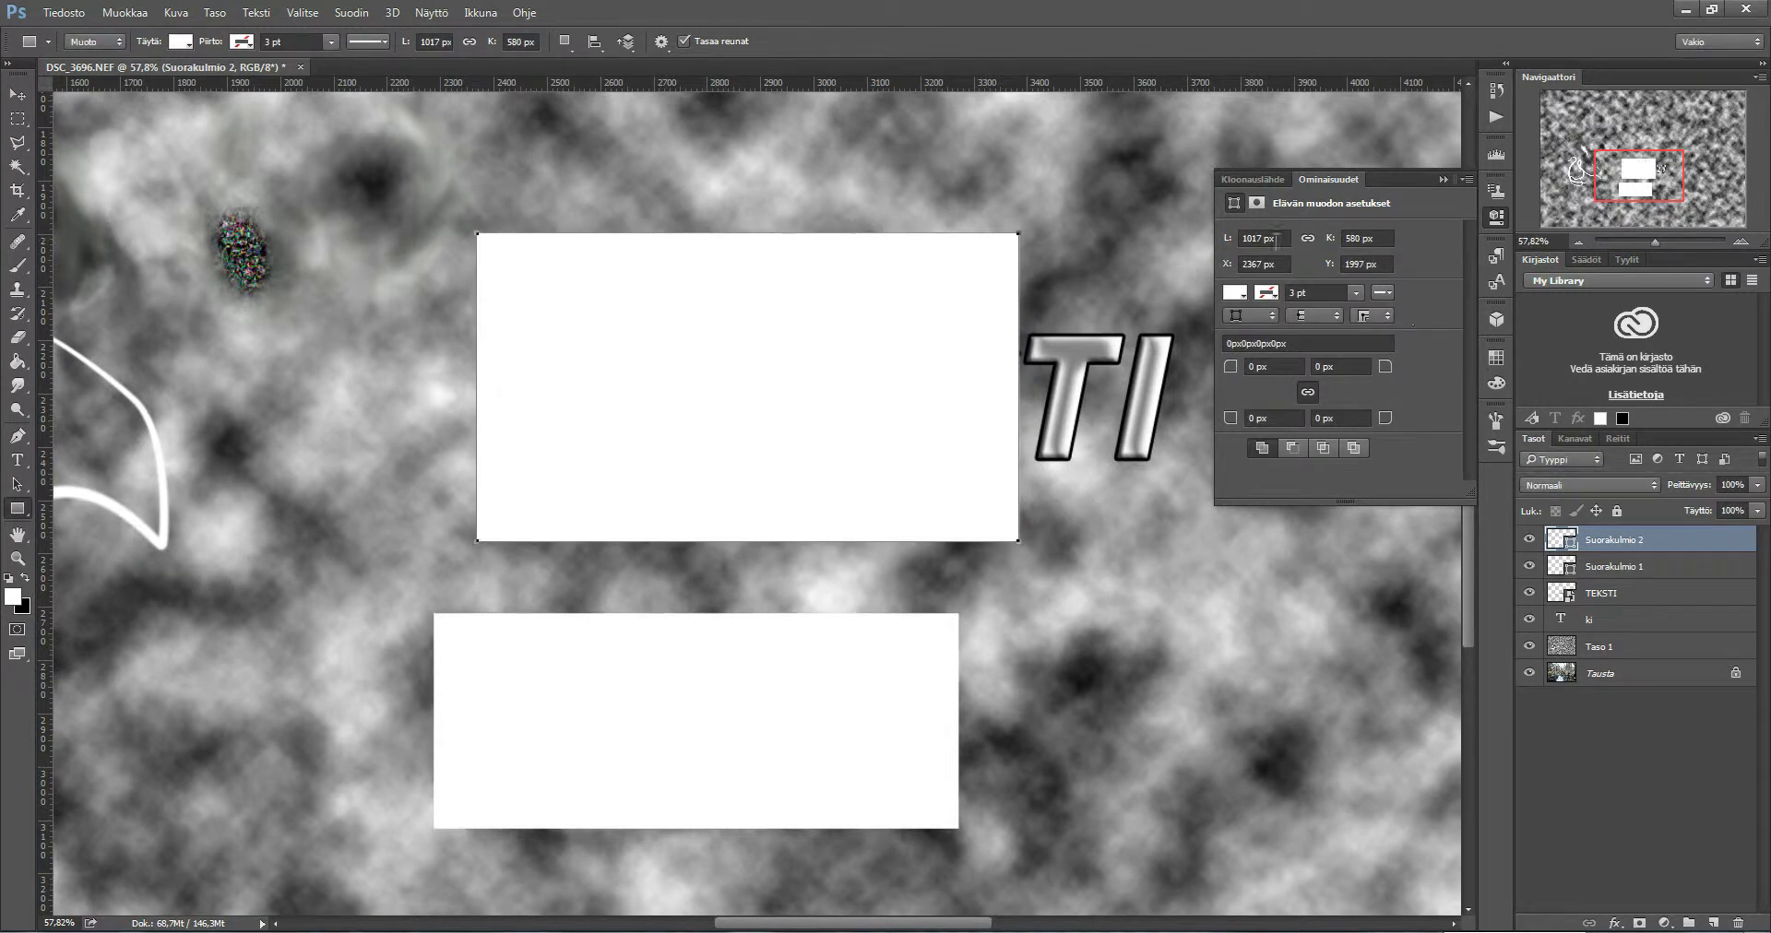
pyautogui.click(1277, 238)
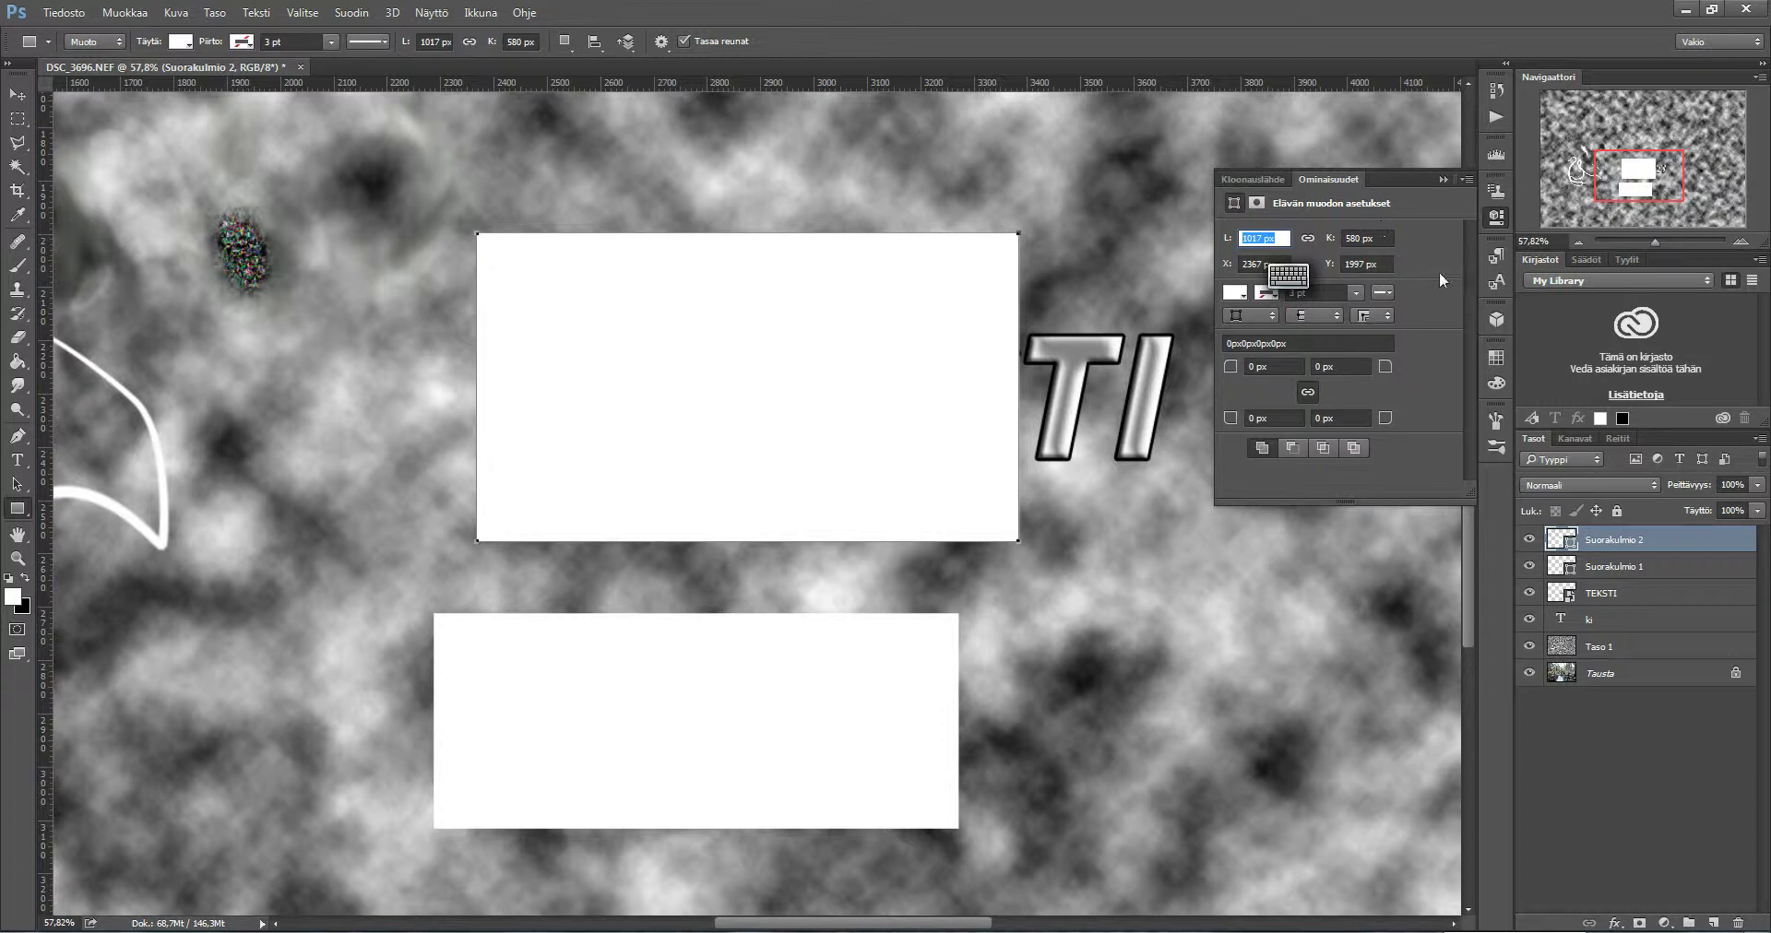
pyautogui.click(1442, 180)
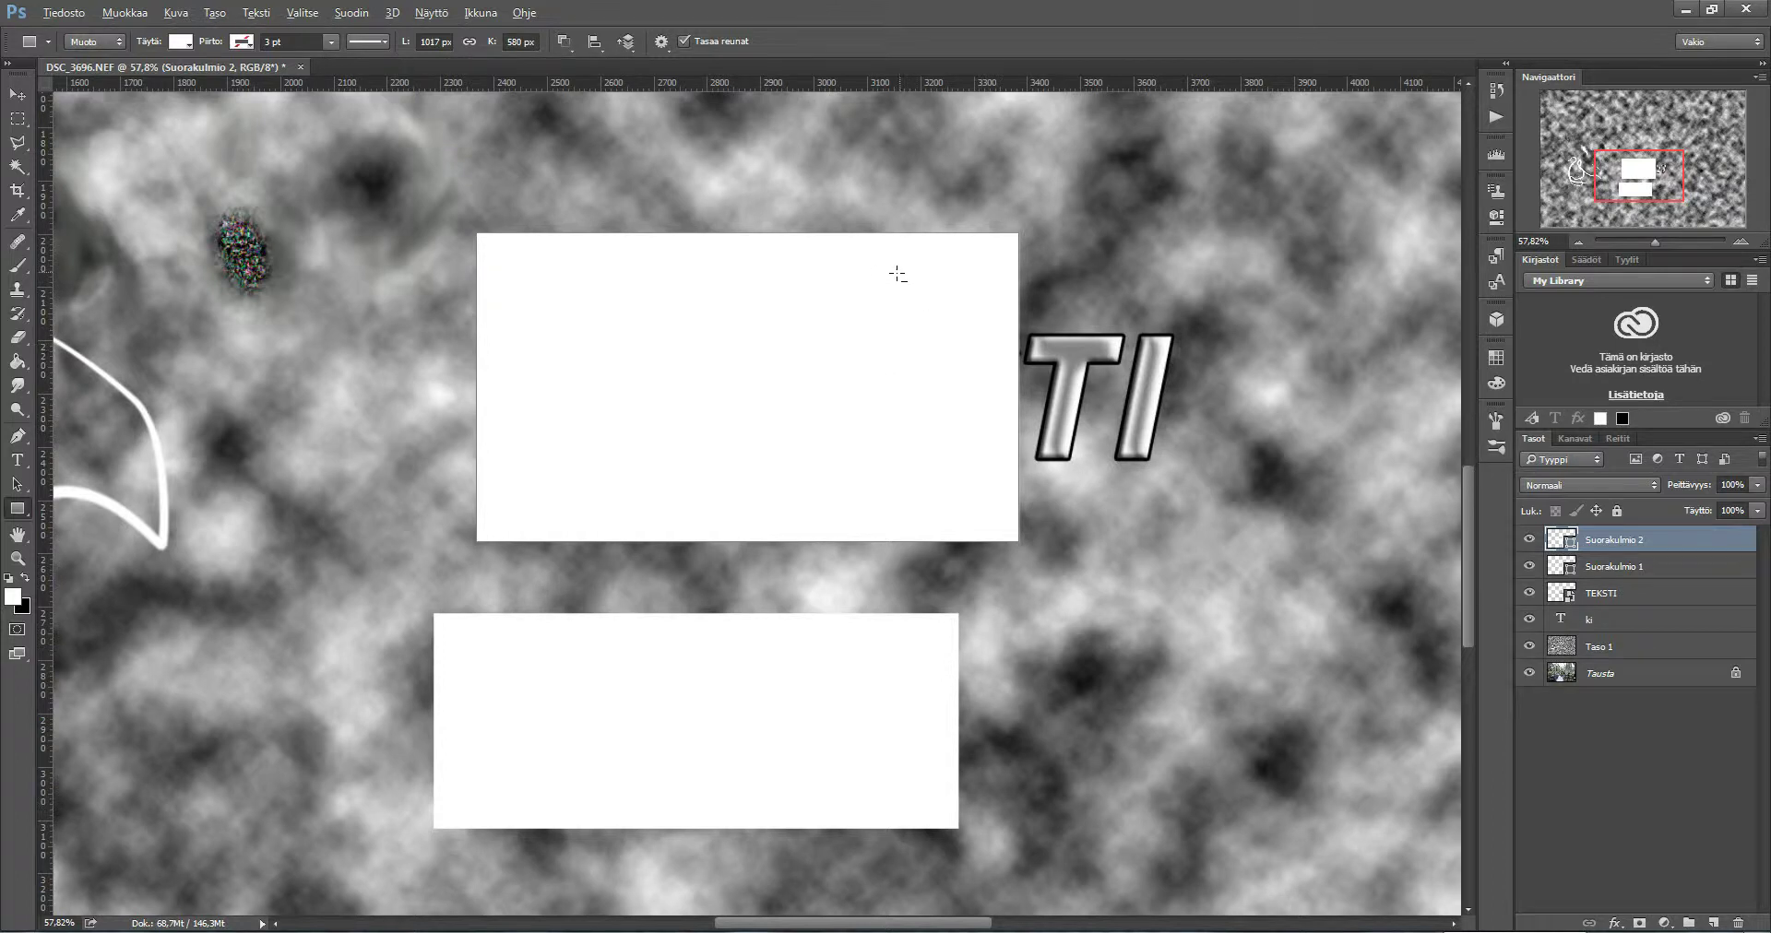
# Try scaling the second rectangle to about 419%, then cancel the transform
pyautogui.press('v')
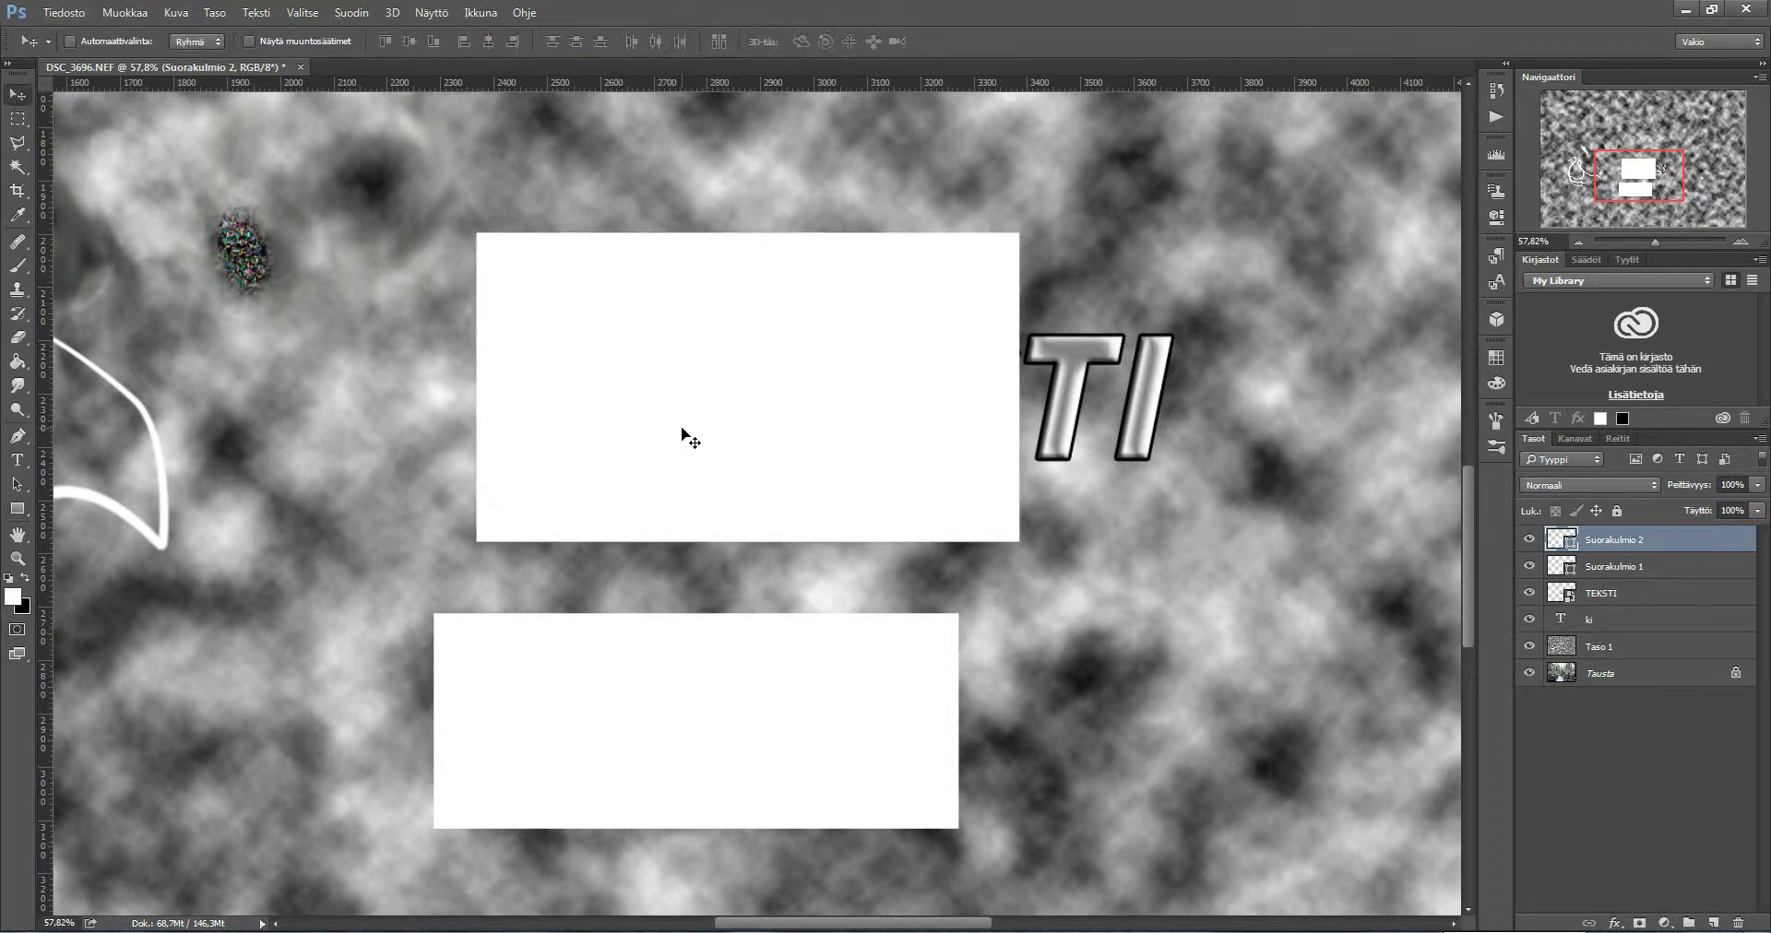
pyautogui.keyDown('alt'); pyautogui.scroll(-3, 687, 433); pyautogui.keyUp('alt')
pyautogui.keyDown('alt'); pyautogui.scroll(-2, 690, 420); pyautogui.keyUp('alt')
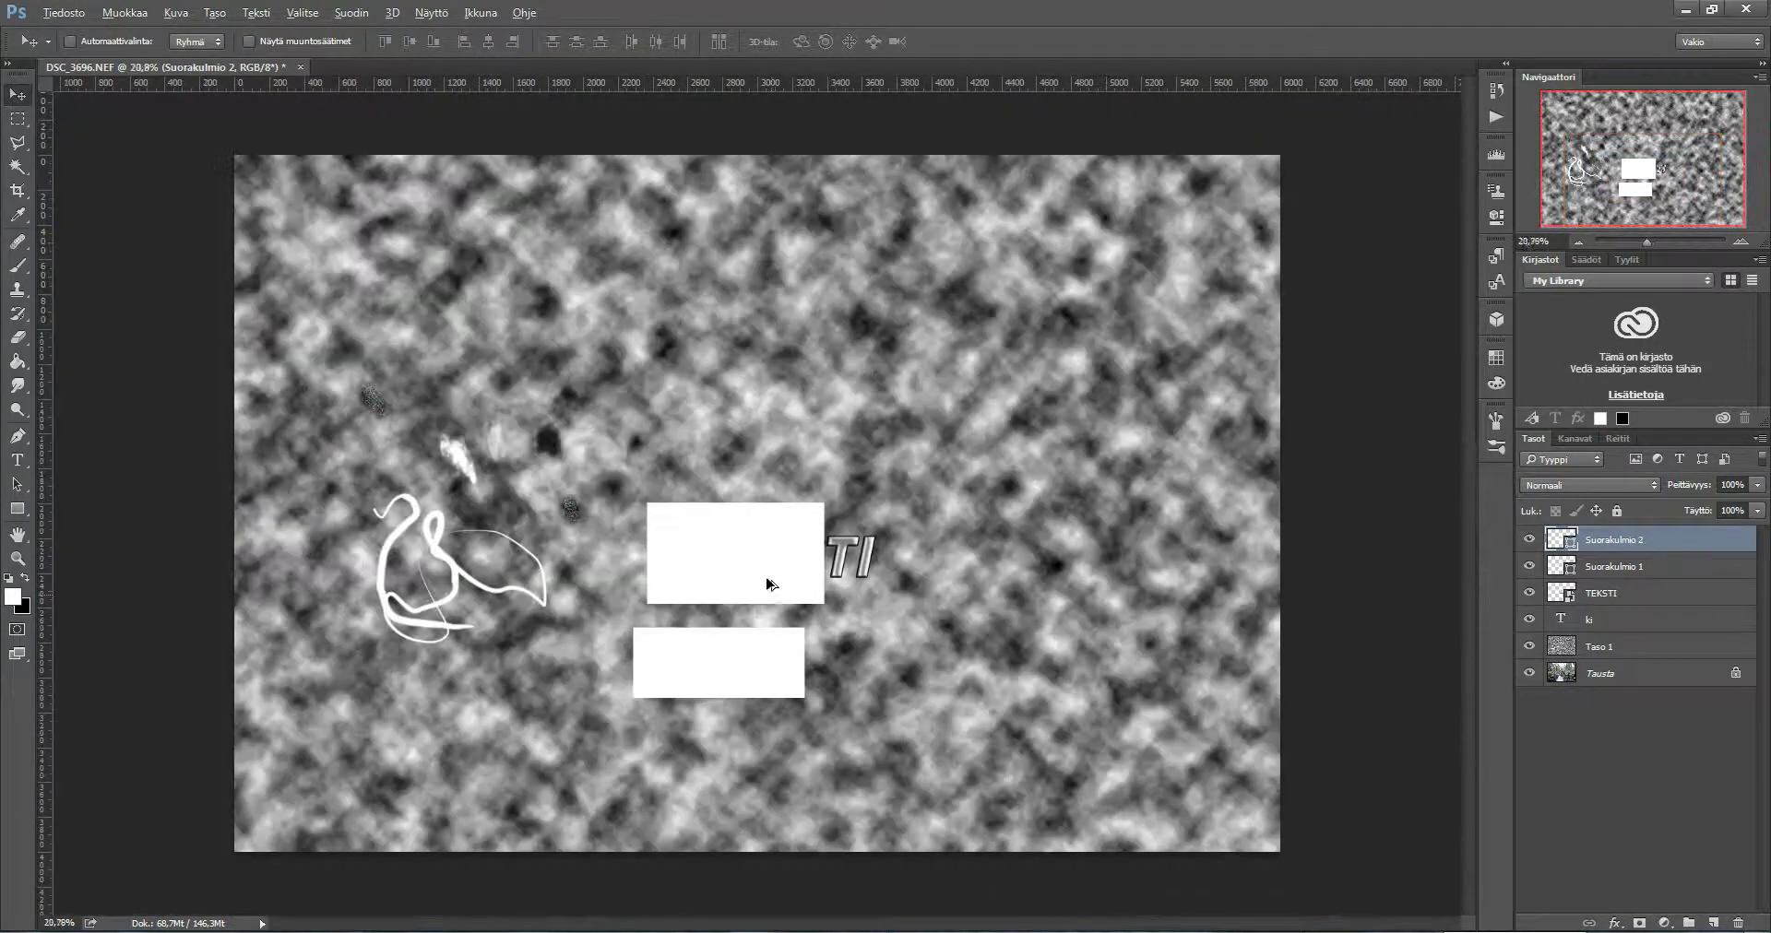
pyautogui.keyDown('alt'); pyautogui.scroll(1, 767, 583); pyautogui.keyUp('alt')
pyautogui.hotkey('ctrl', 't')
pyautogui.moveTo(838, 500); pyautogui.dragTo(1105, 301)
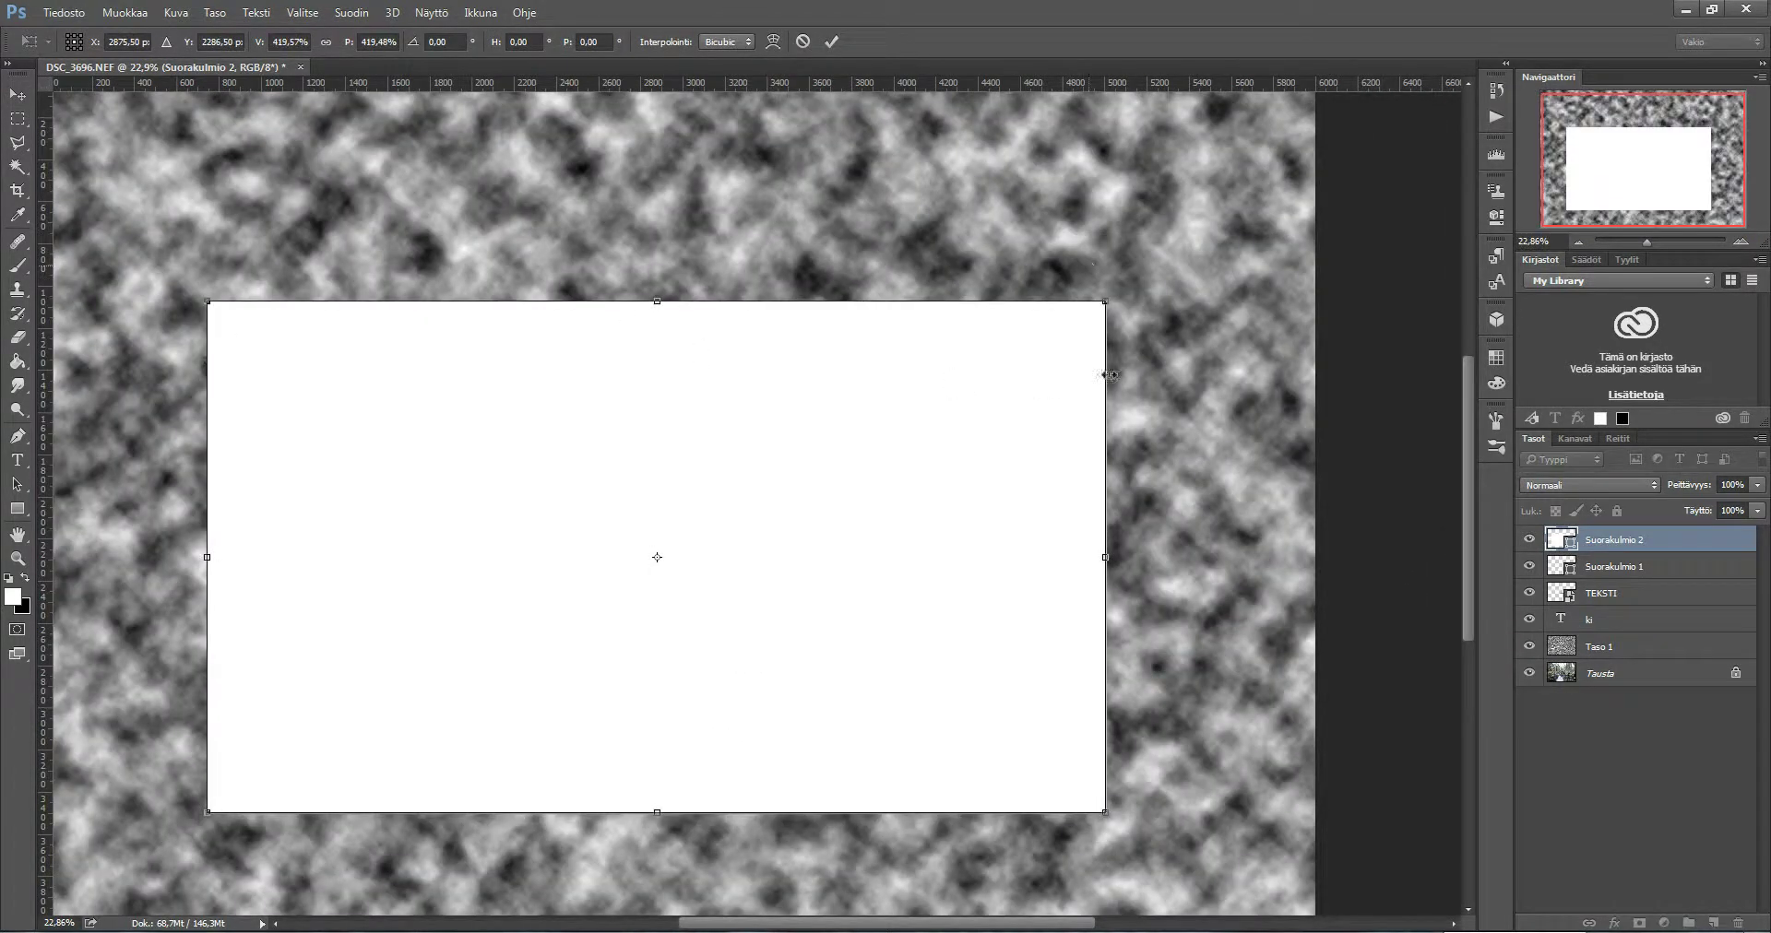
pyautogui.press('Escape')
# Move the upper rectangle above the TEKSTI title with the Move tool
pyautogui.scroll(1, 621, 553)
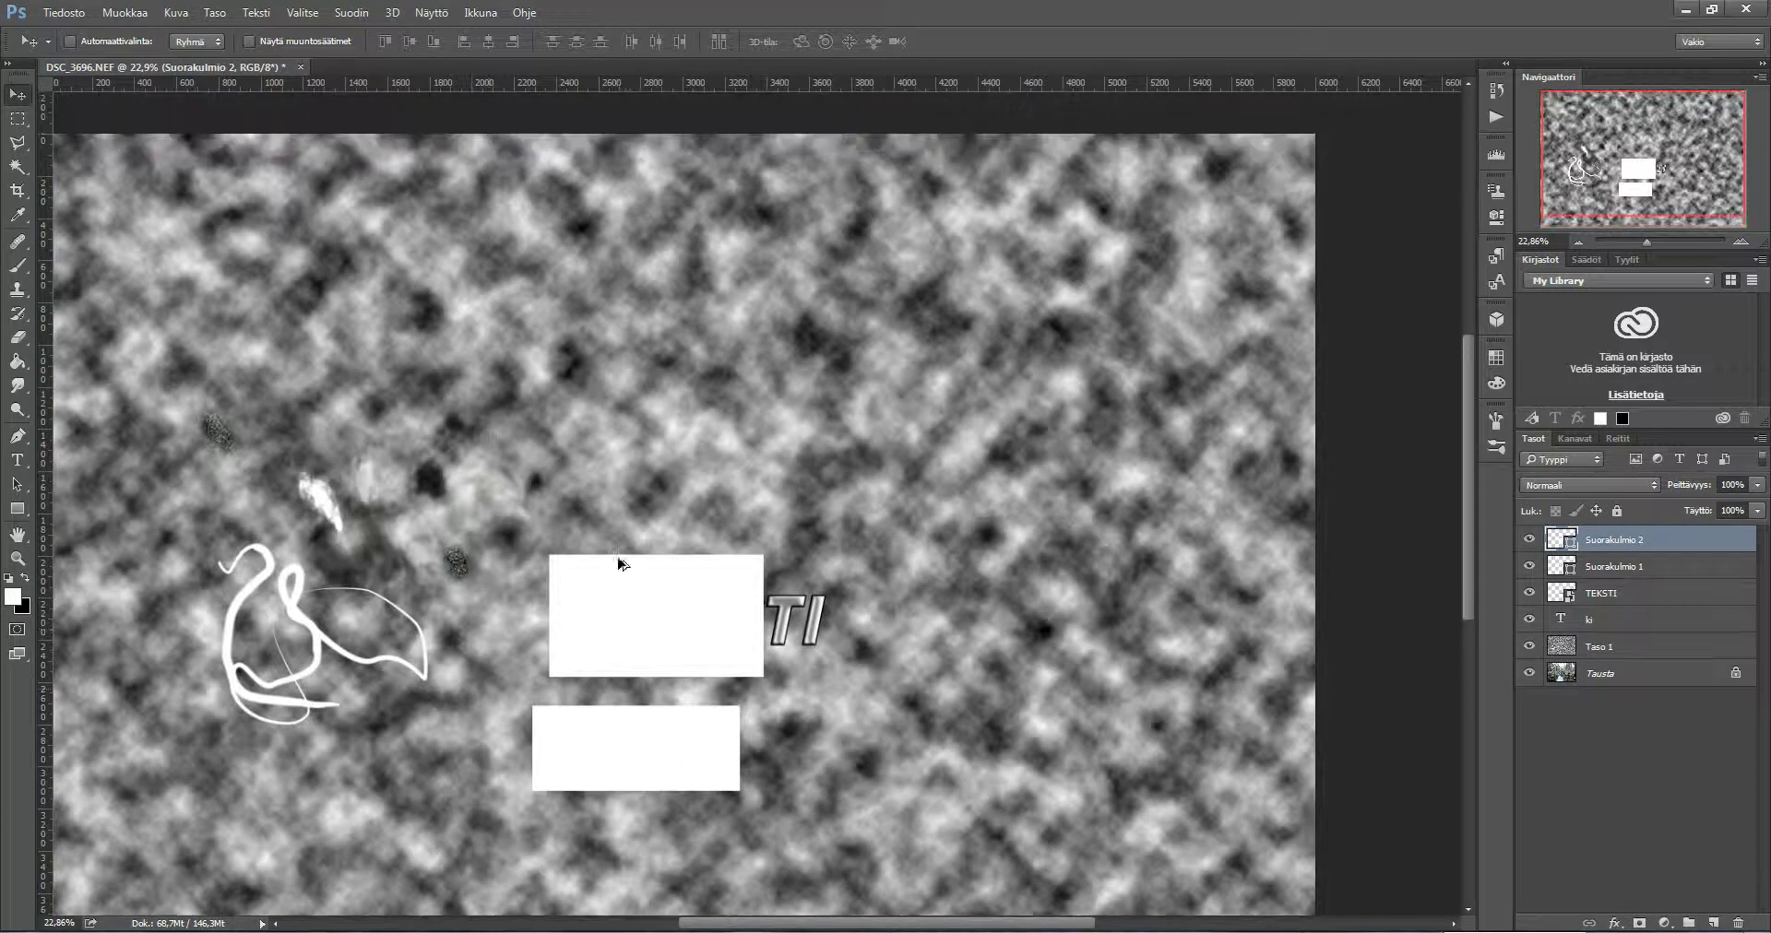
pyautogui.keyDown('alt'); pyautogui.scroll(1, 626, 694); pyautogui.keyUp('alt')
pyautogui.keyDown('alt'); pyautogui.scroll(1, 626, 693); pyautogui.keyUp('alt')
pyautogui.moveTo(692, 581); pyautogui.dragTo(838, 287)
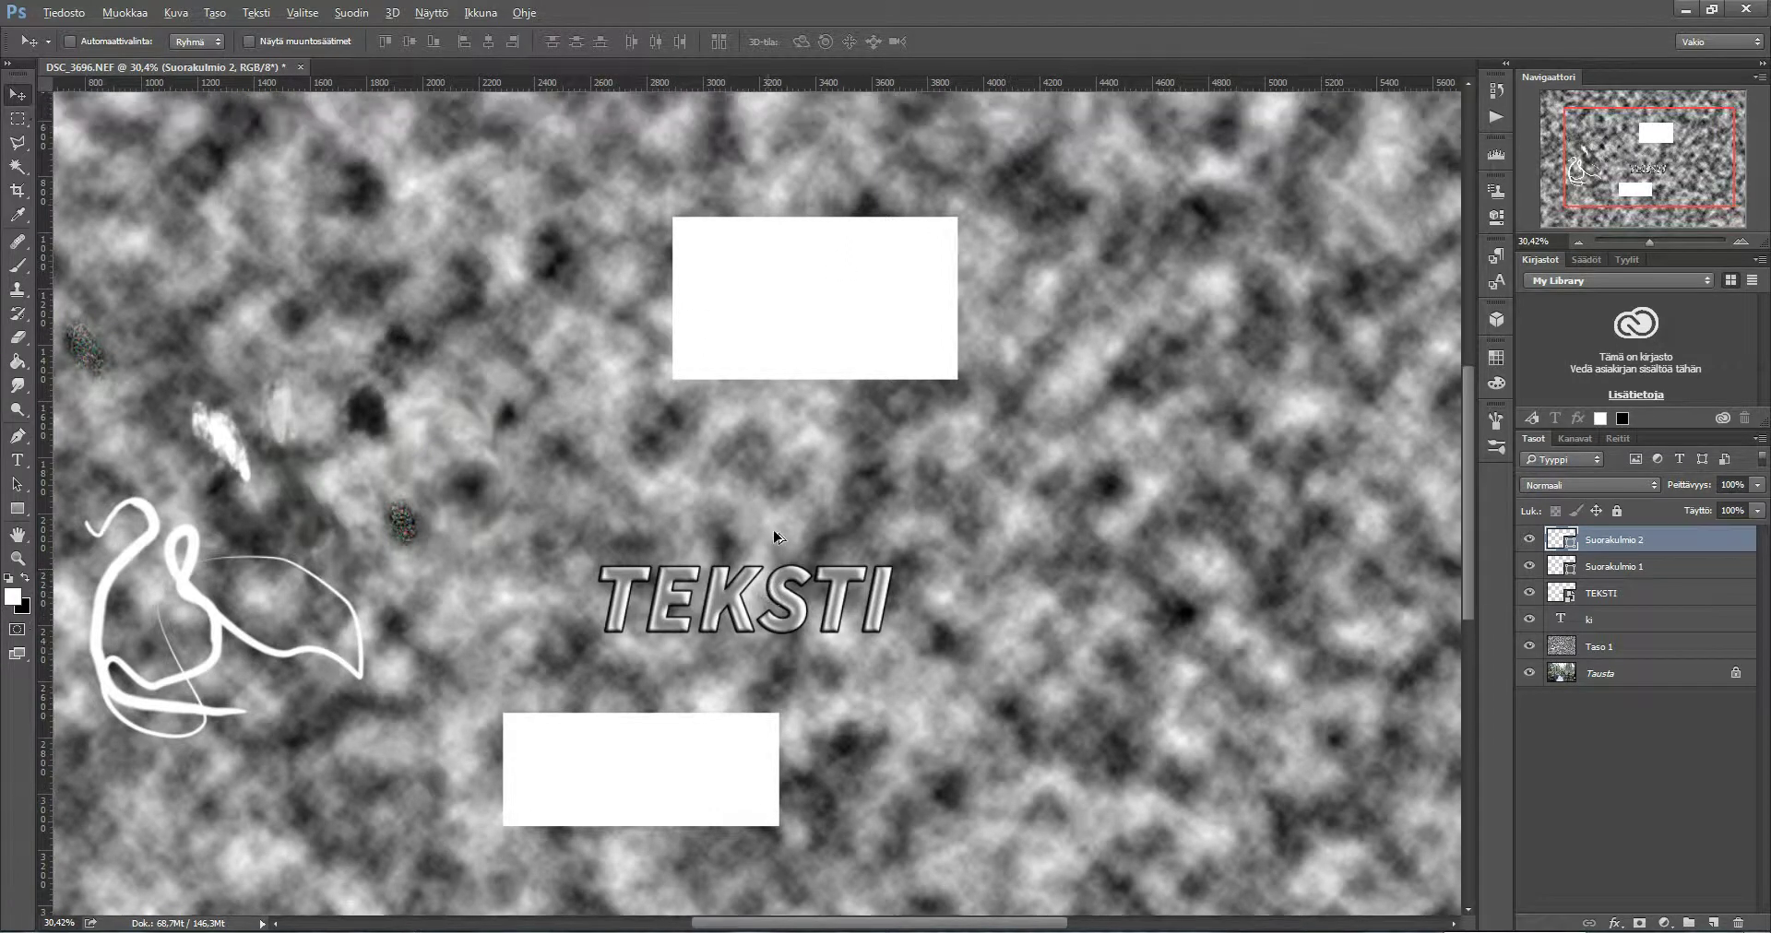
pyautogui.moveTo(775, 536); pyautogui.dragTo(783, 542)
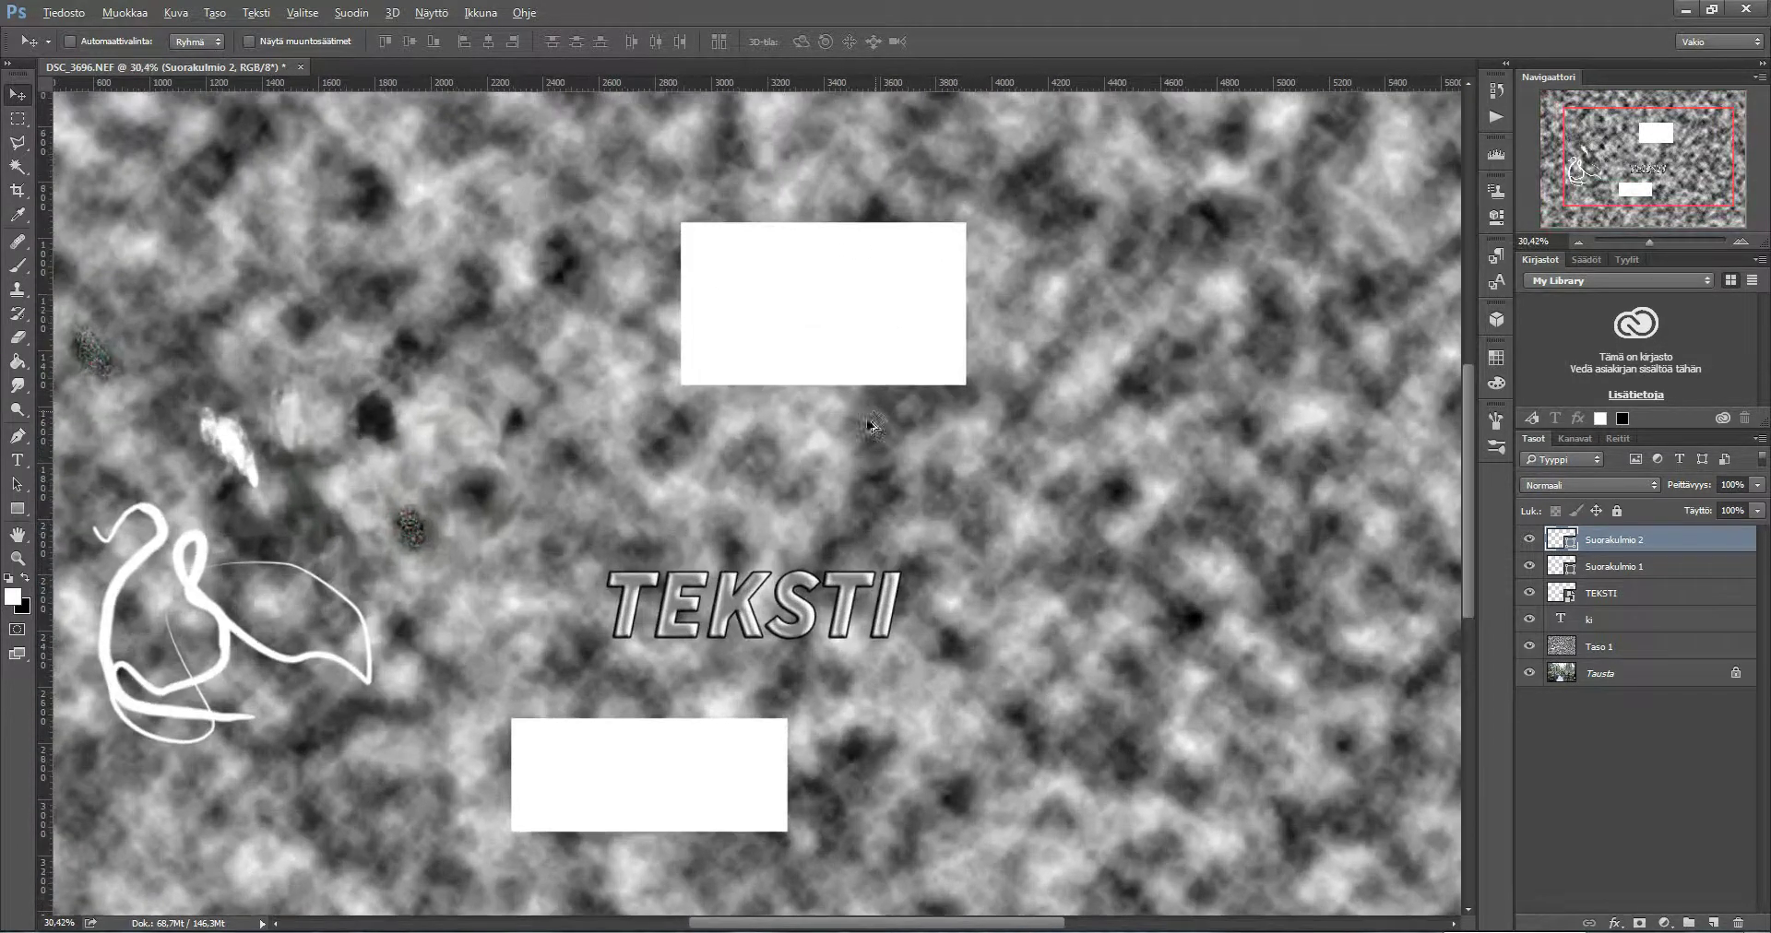
pyautogui.scroll(-2, 752, 607)
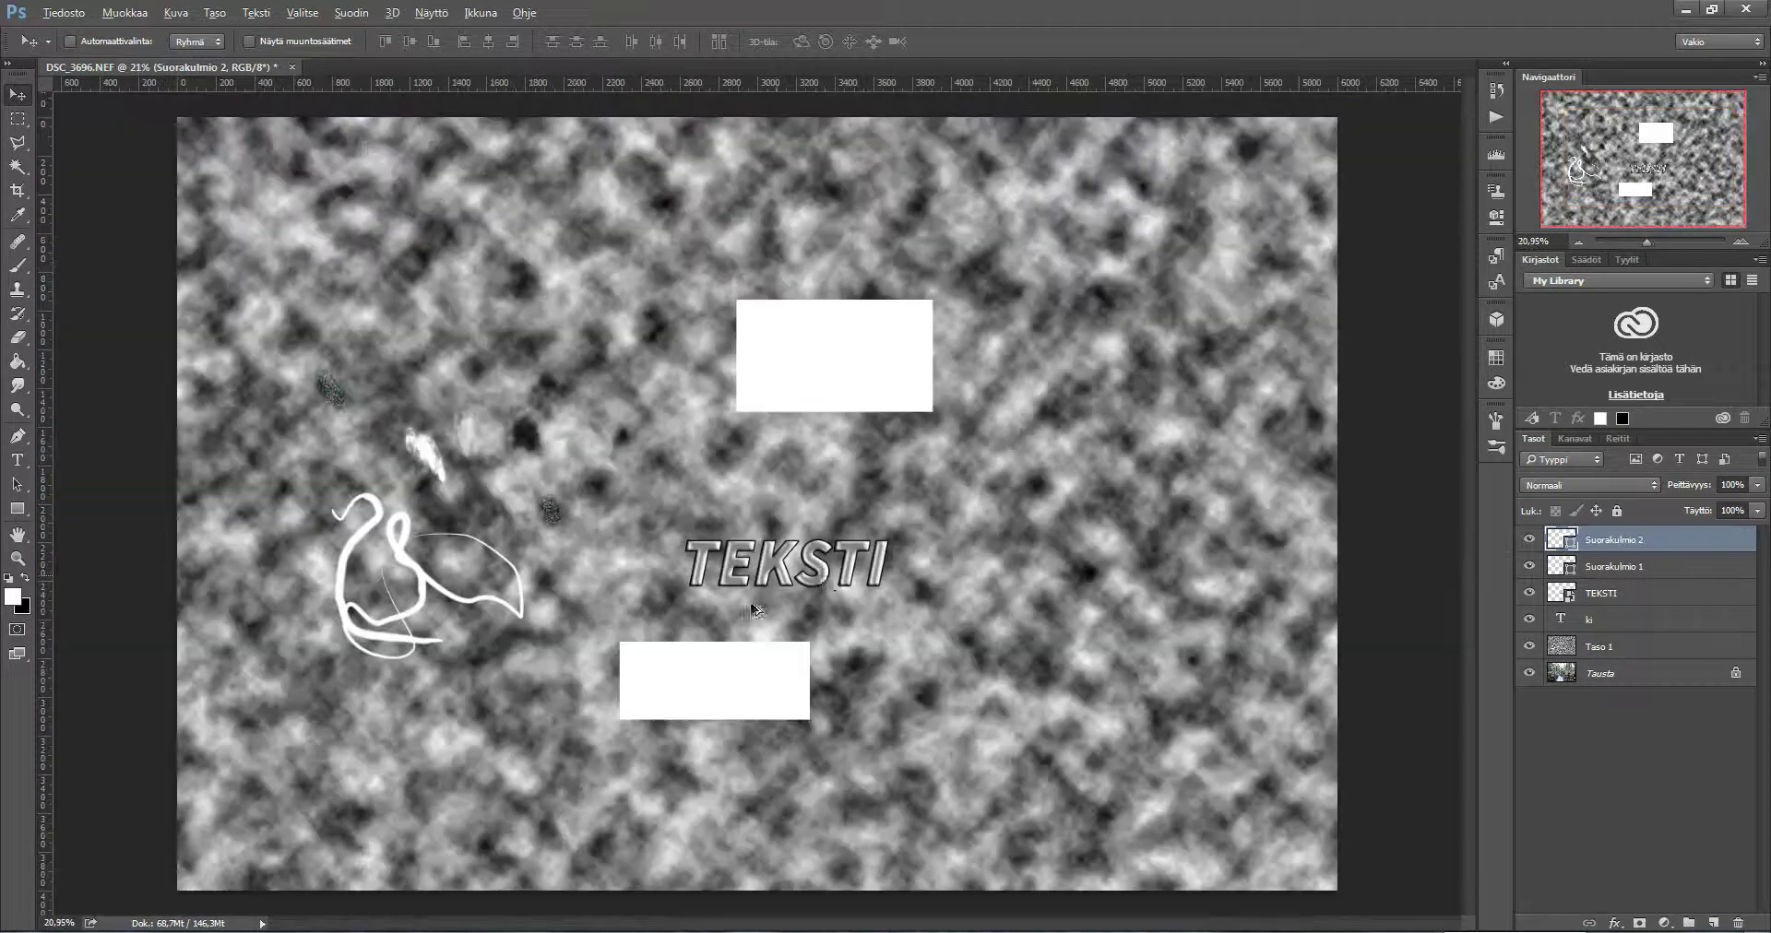
# Scale the TEKSTI layer to about 771% with Free Transform and commit it
pyautogui.click(1601, 593)
pyautogui.hotkey('ctrl', 't')
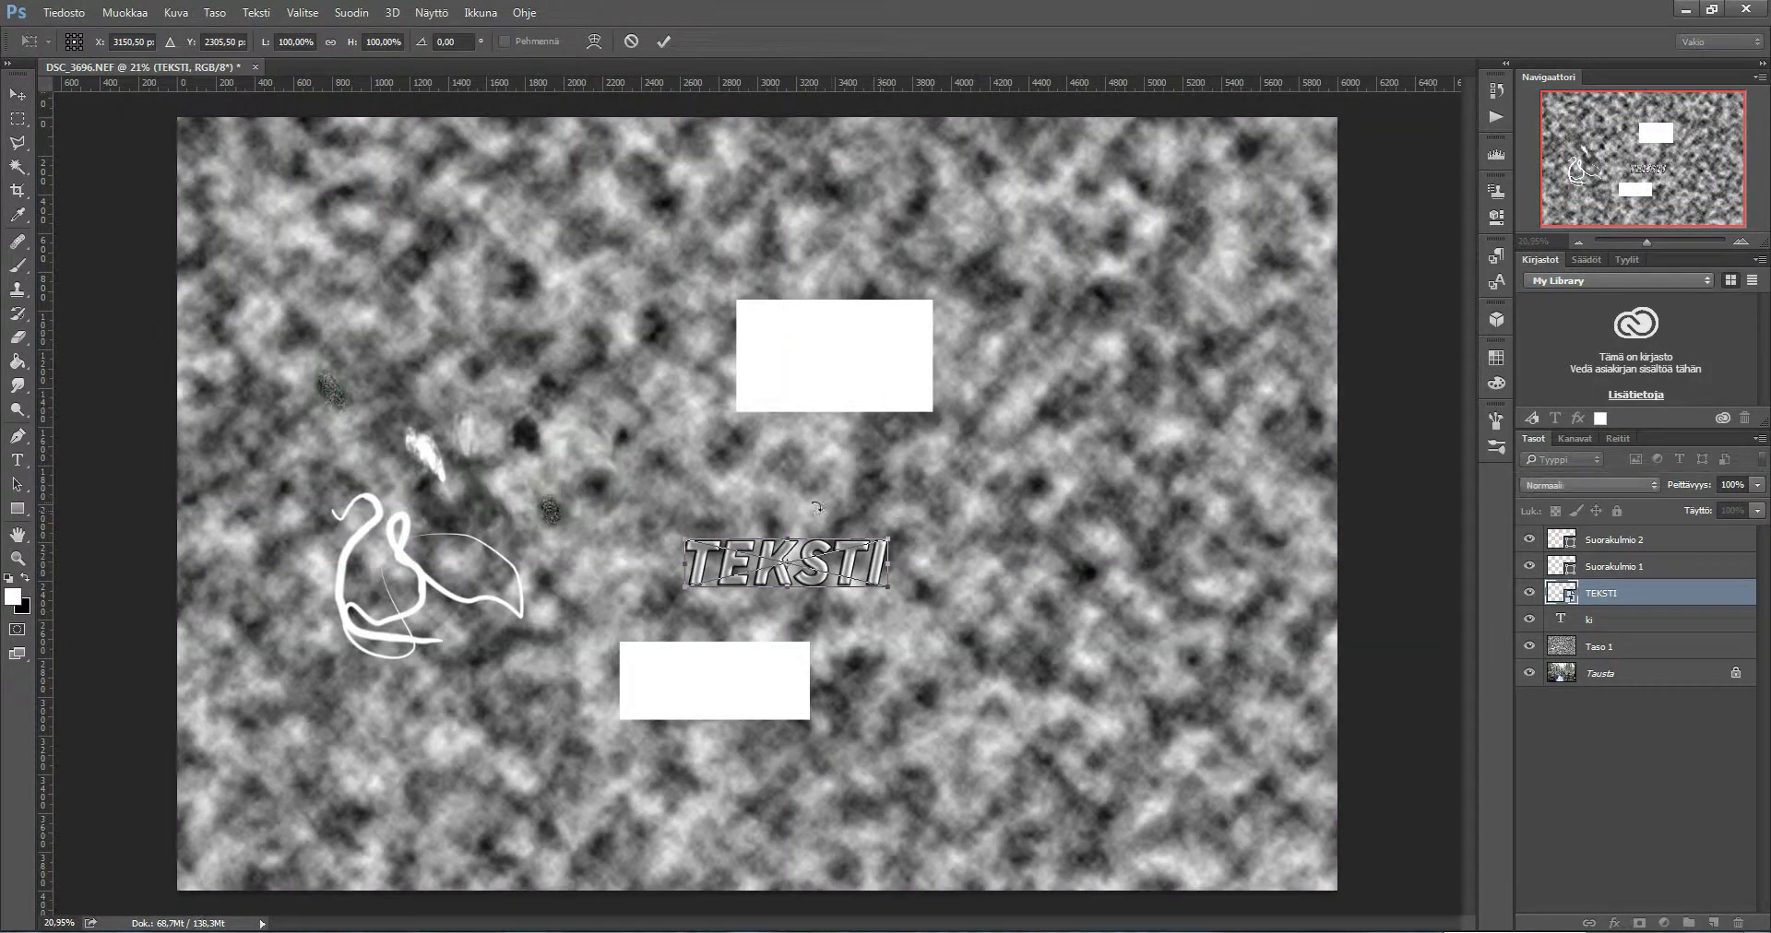
pyautogui.moveTo(891, 539); pyautogui.dragTo(939, 450)
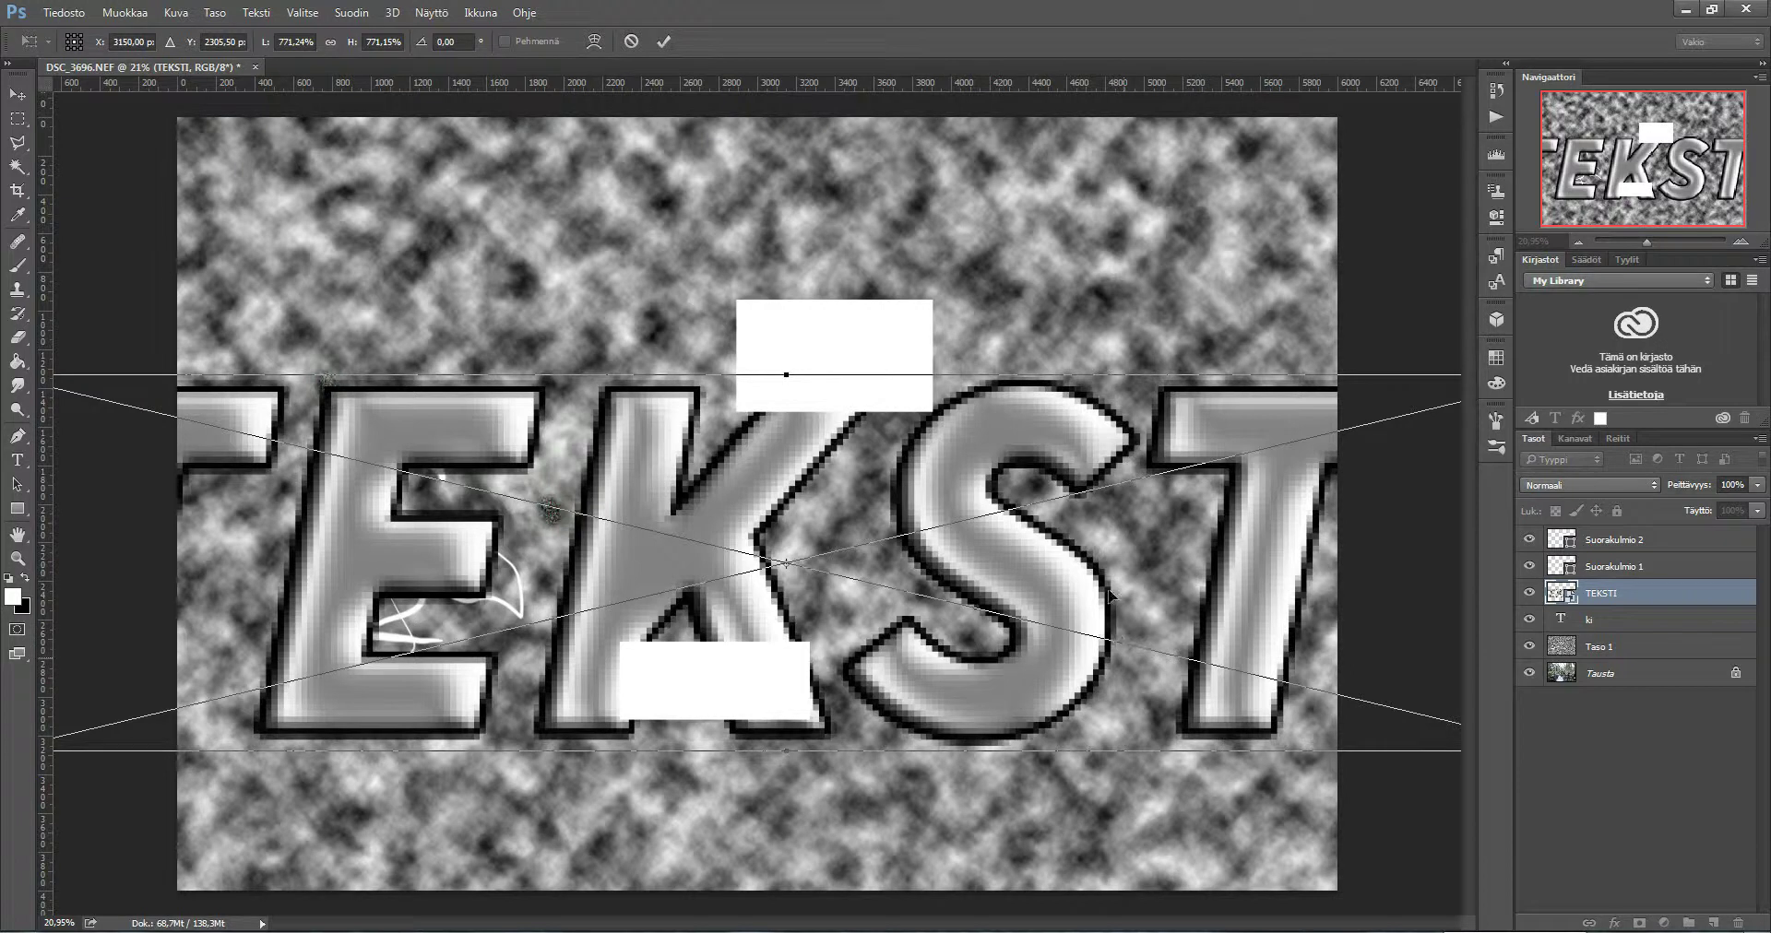
pyautogui.press('Return')
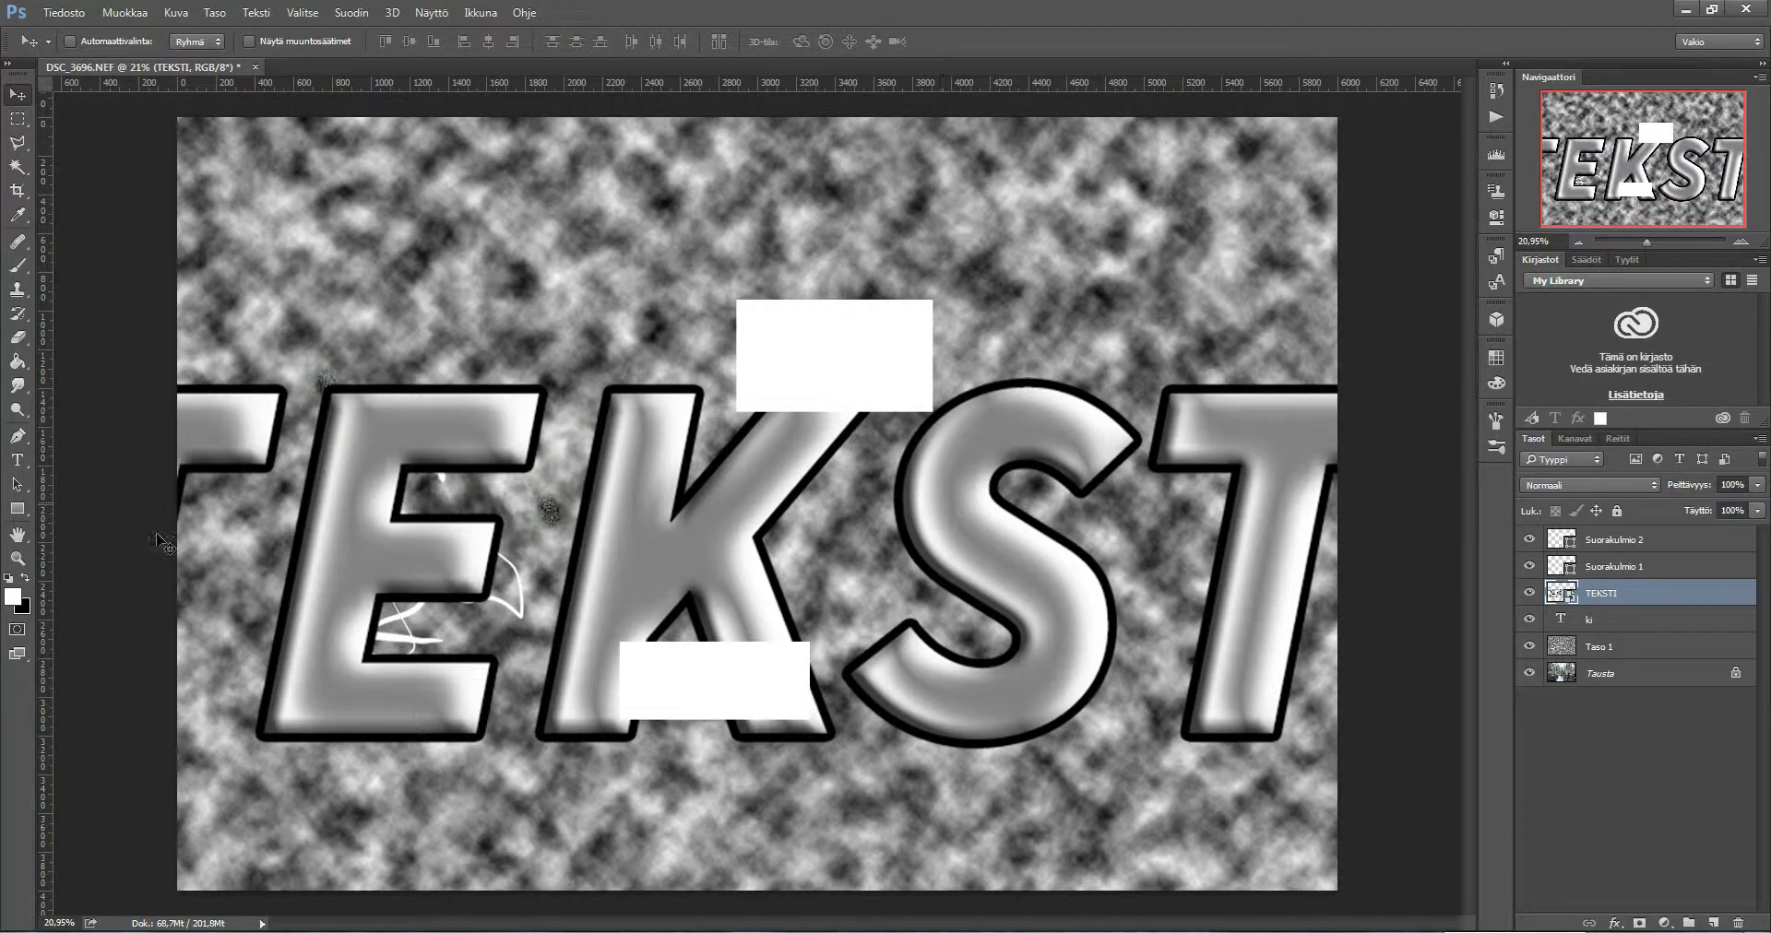
# Rasterize the TEKSTI smart object via the Brush warning, then select Suorakulmio 1
pyautogui.click(18, 536)
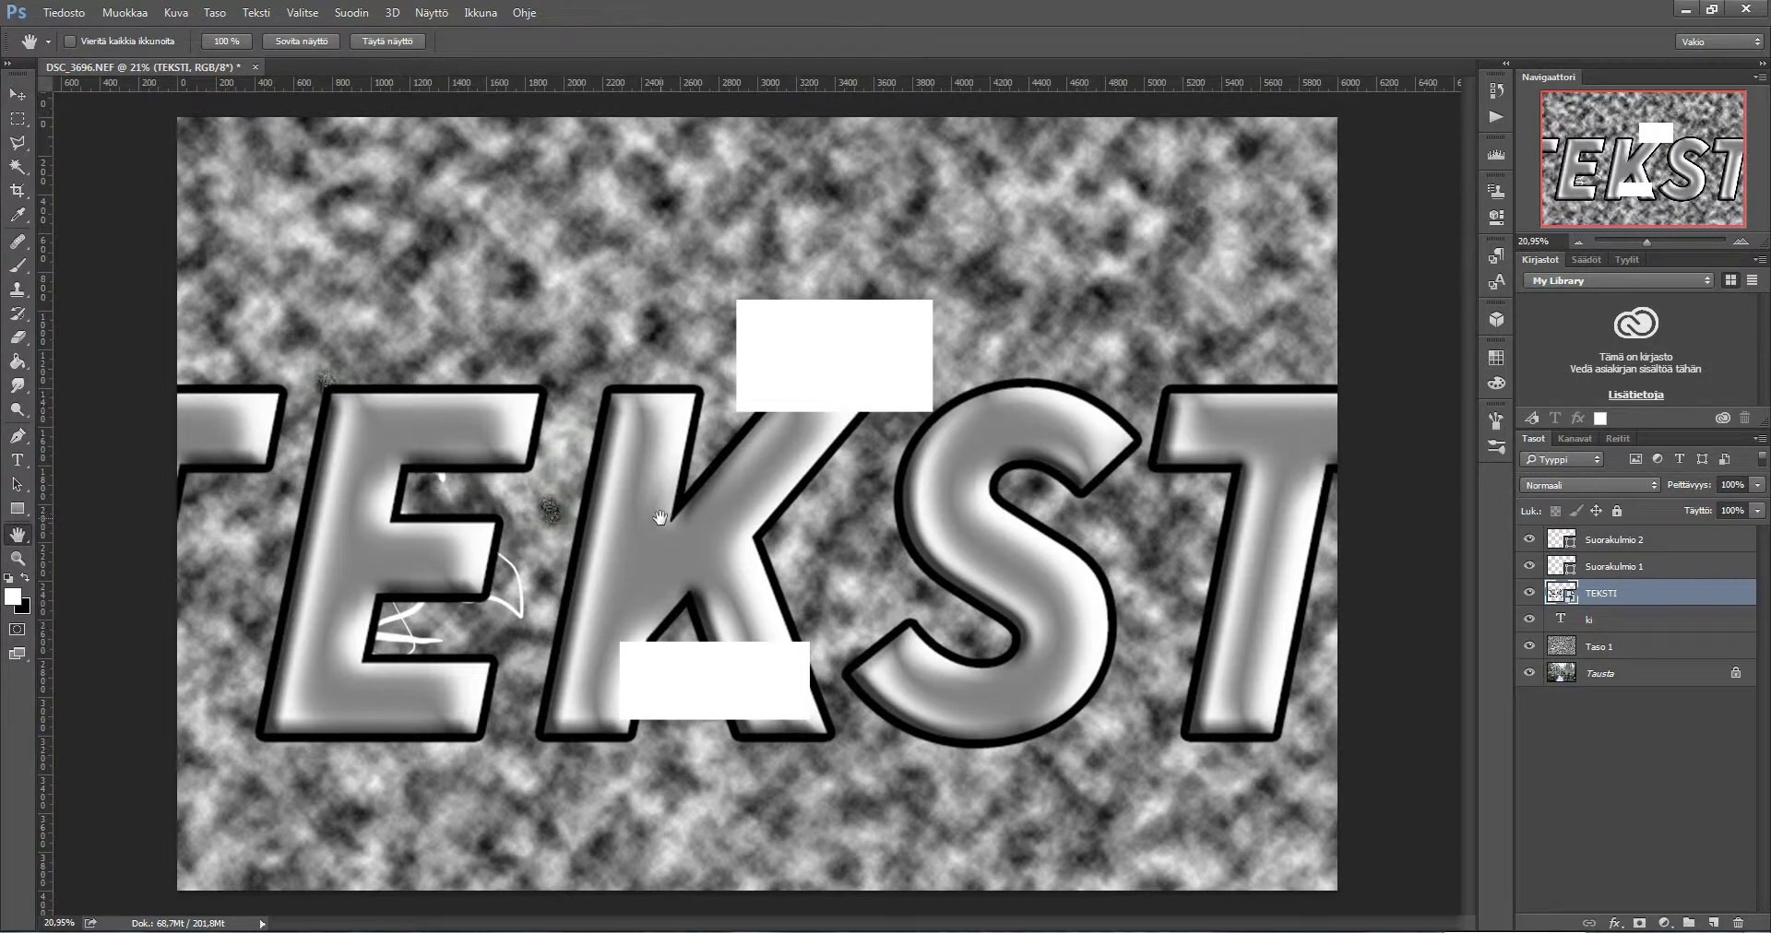
pyautogui.keyDown('alt'); pyautogui.scroll(5, 656, 522); pyautogui.keyUp('alt')
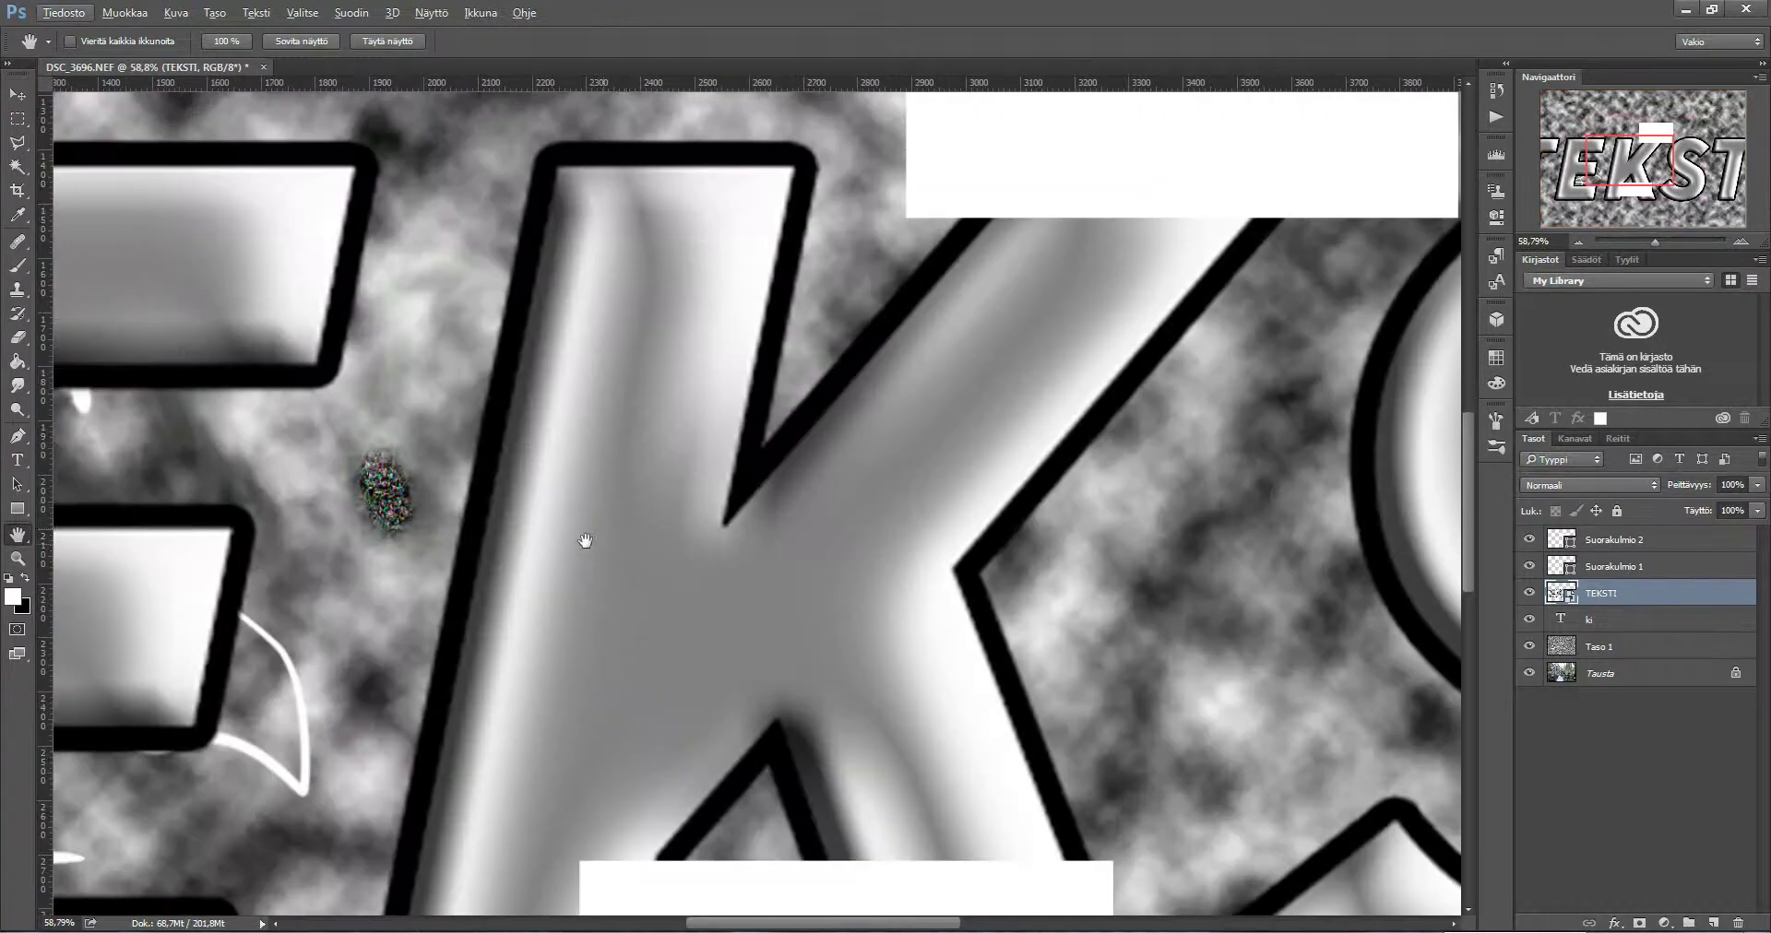
pyautogui.moveTo(605, 541); pyautogui.dragTo(1033, 274)
pyautogui.keyDown('alt'); pyautogui.scroll(-2, 711, 522); pyautogui.keyUp('alt')
pyautogui.keyDown('alt'); pyautogui.scroll(-2, 613, 514); pyautogui.keyUp('alt')
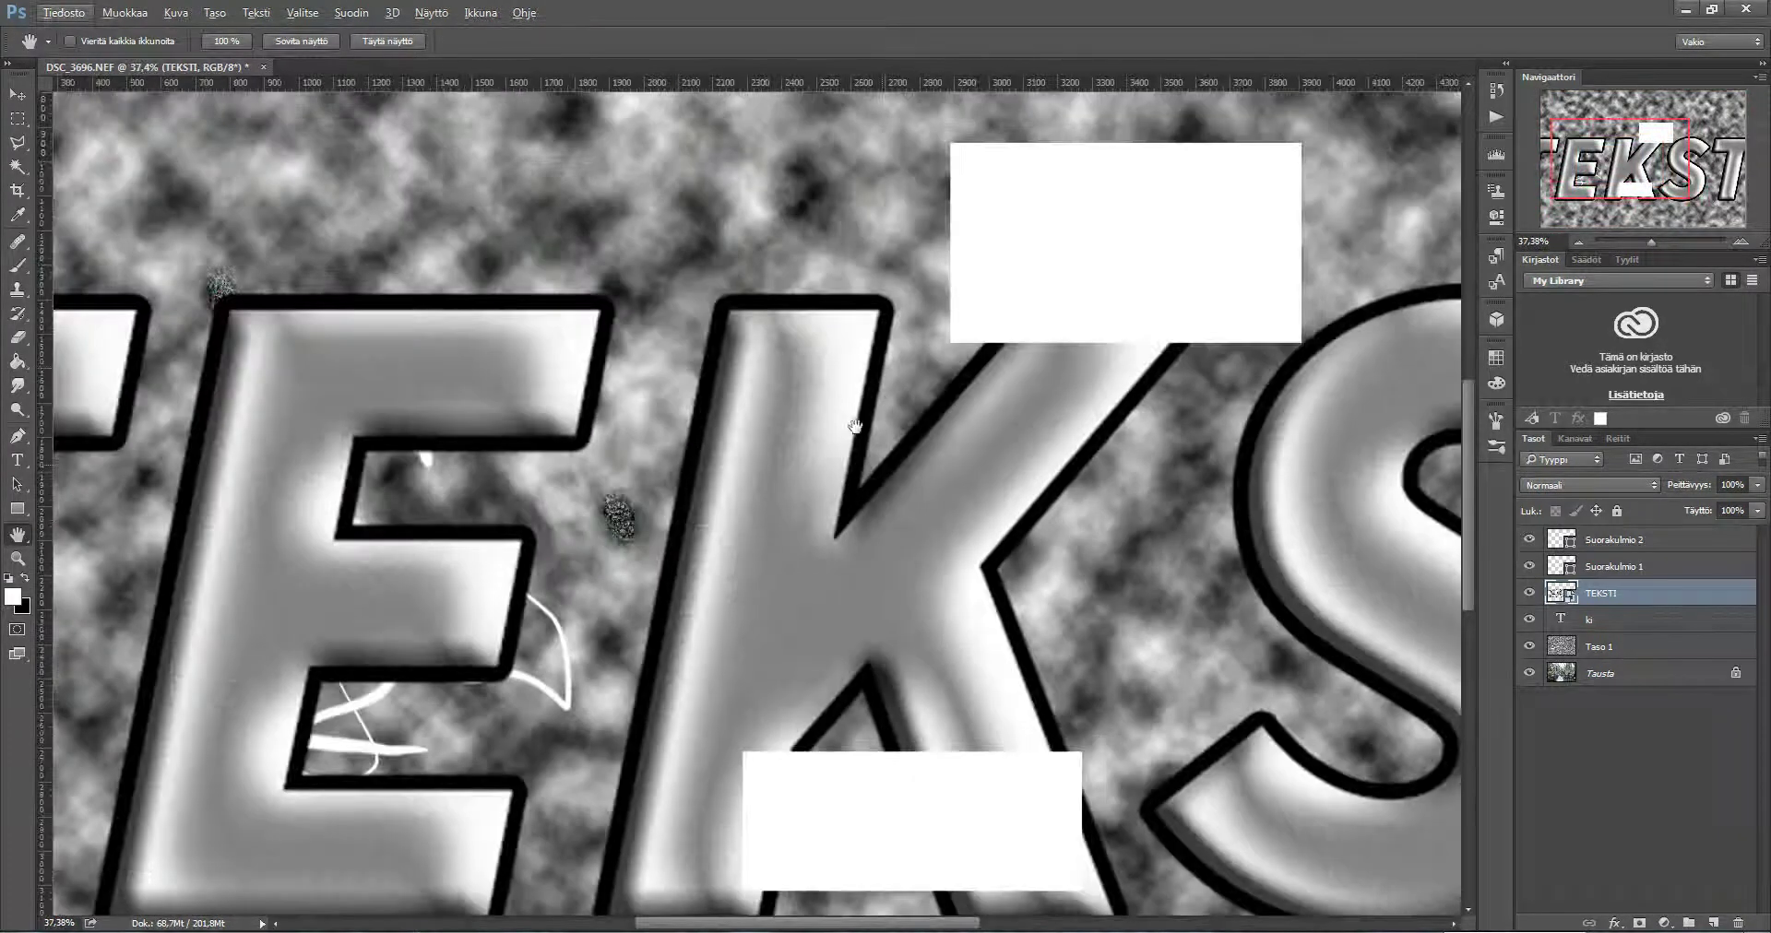
pyautogui.click(18, 266)
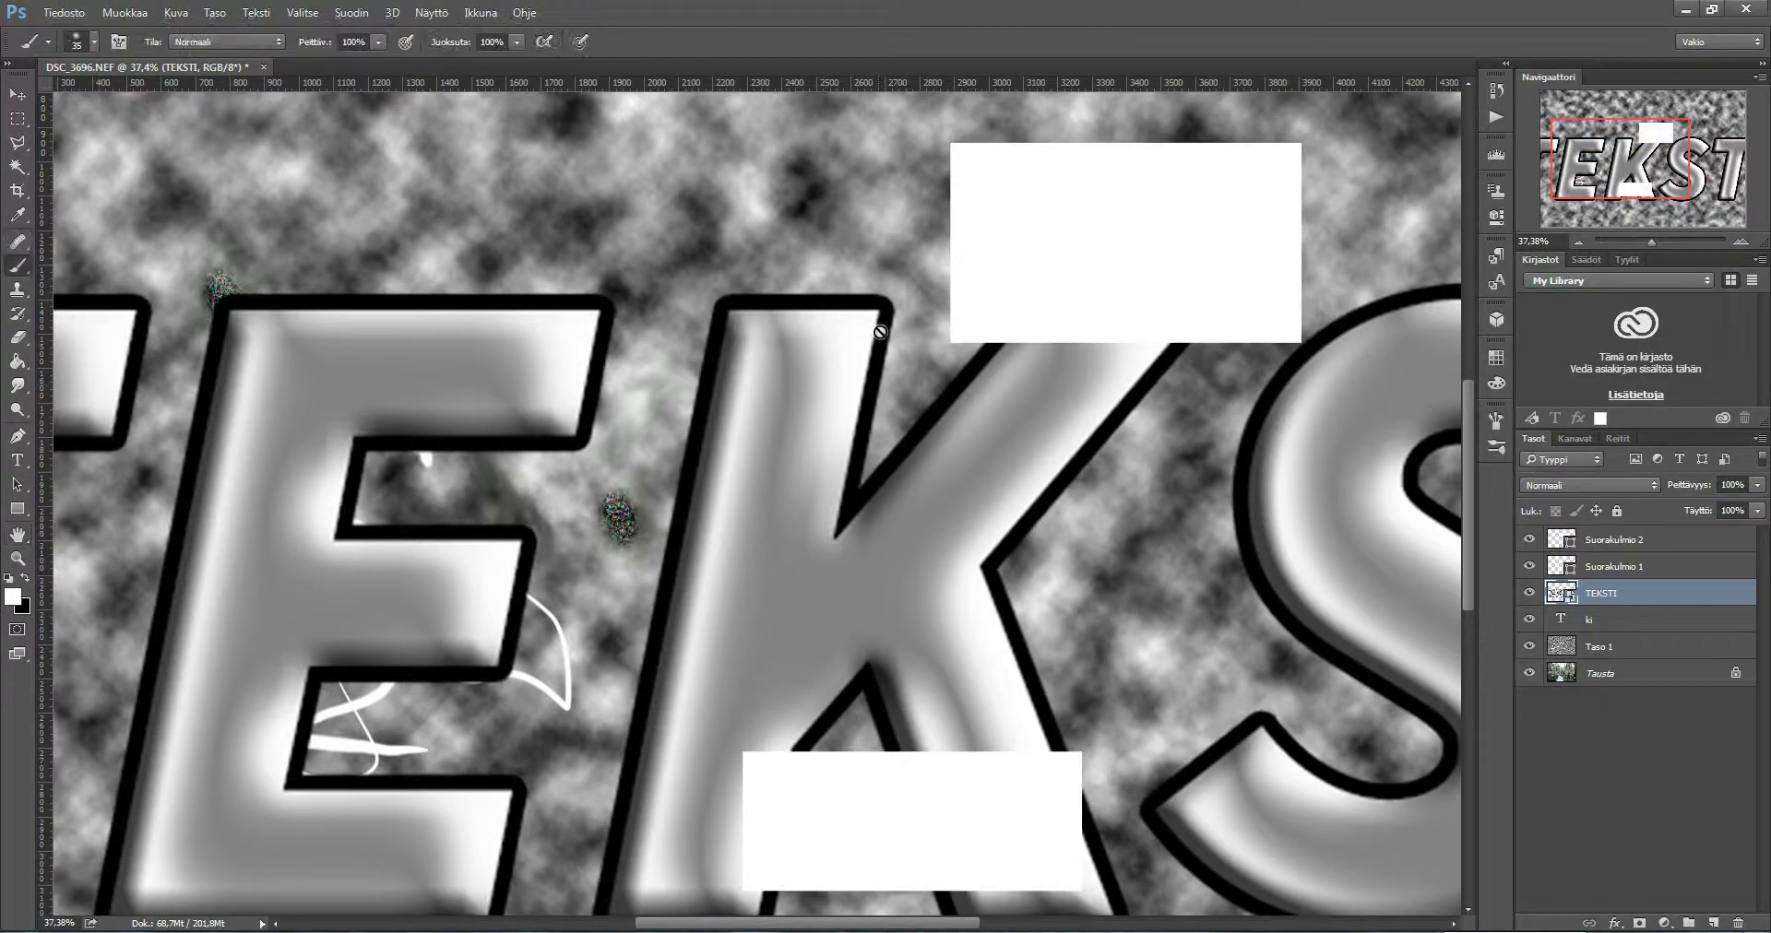
pyautogui.click(765, 470)
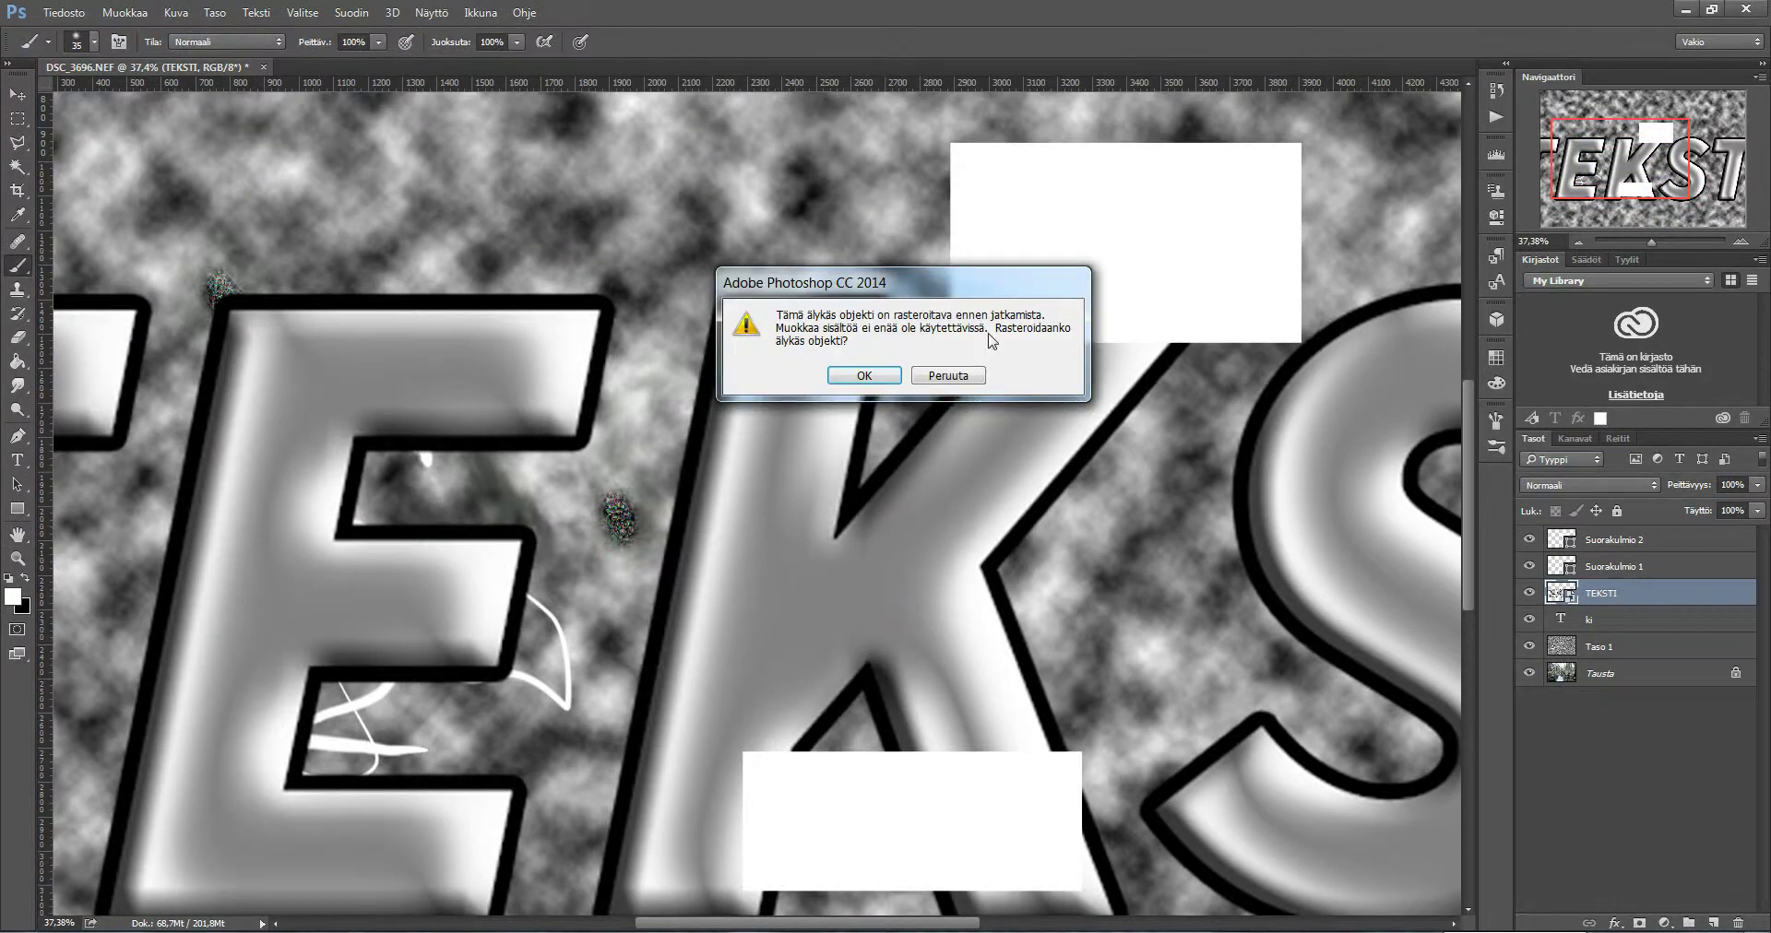
pyautogui.click(874, 374)
pyautogui.click(1636, 563)
pyautogui.moveTo(879, 554)
pyautogui.mouseDown()
pyautogui.moveTo(377, 452)
pyautogui.moveTo(834, 419)
pyautogui.moveTo(933, 323)
pyautogui.mouseUp()
pyautogui.press('z')
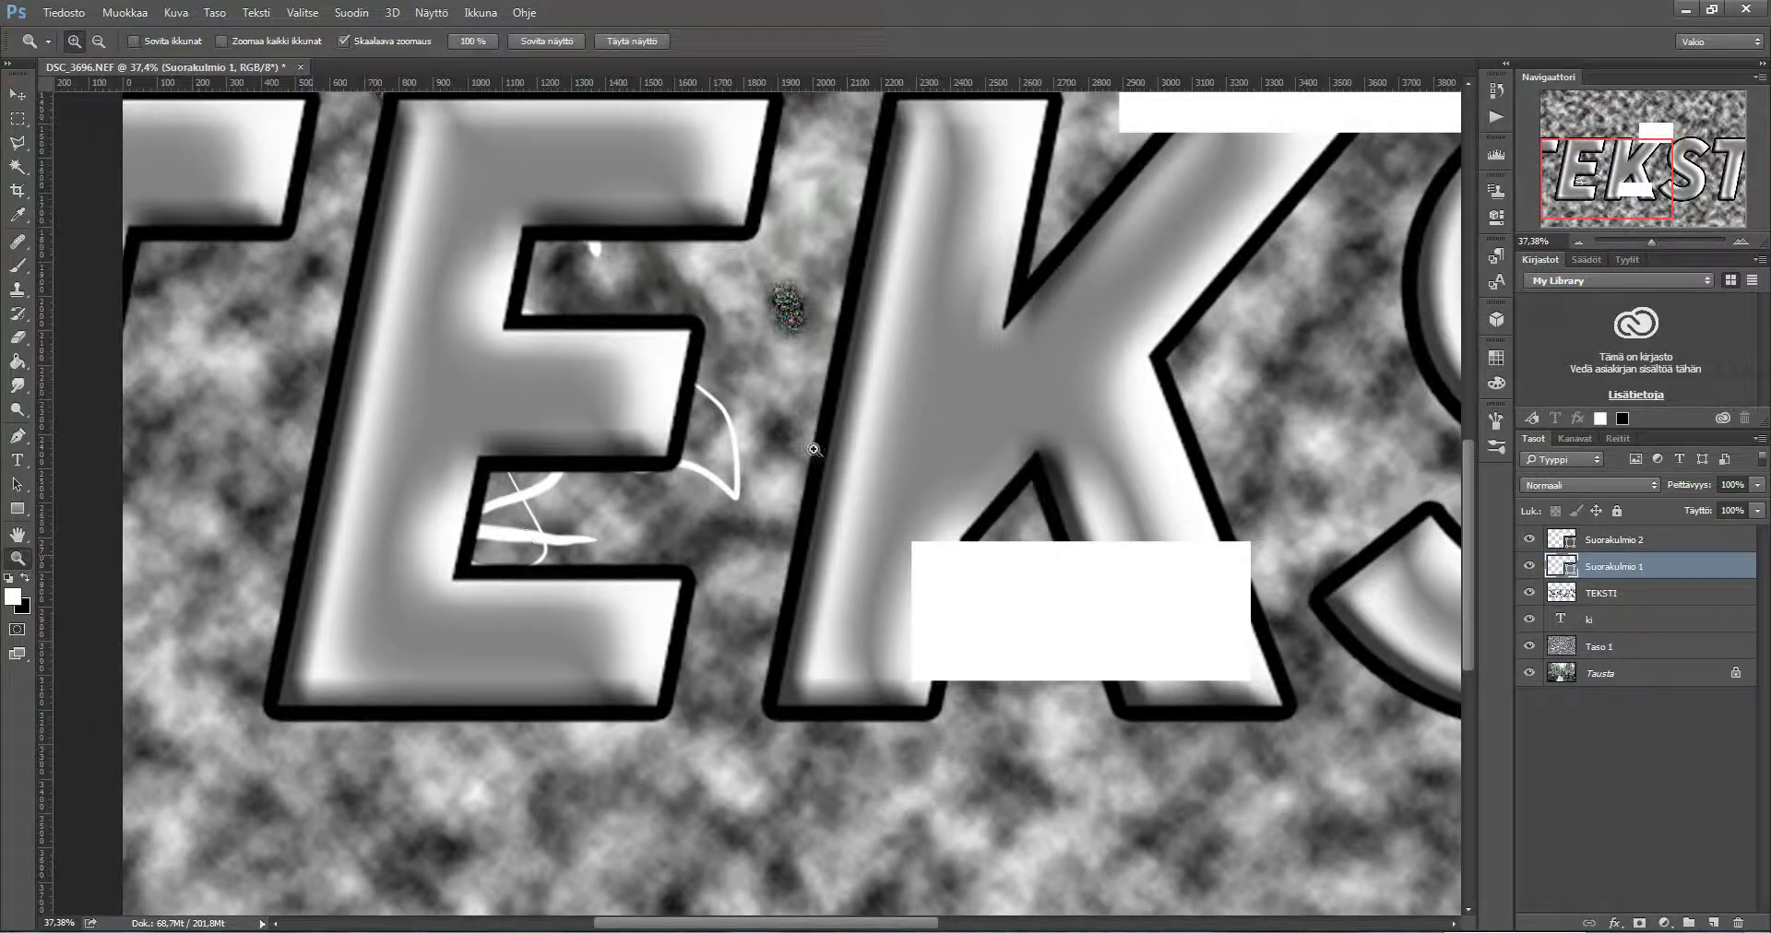
pyautogui.scroll(1, 1042, 361)
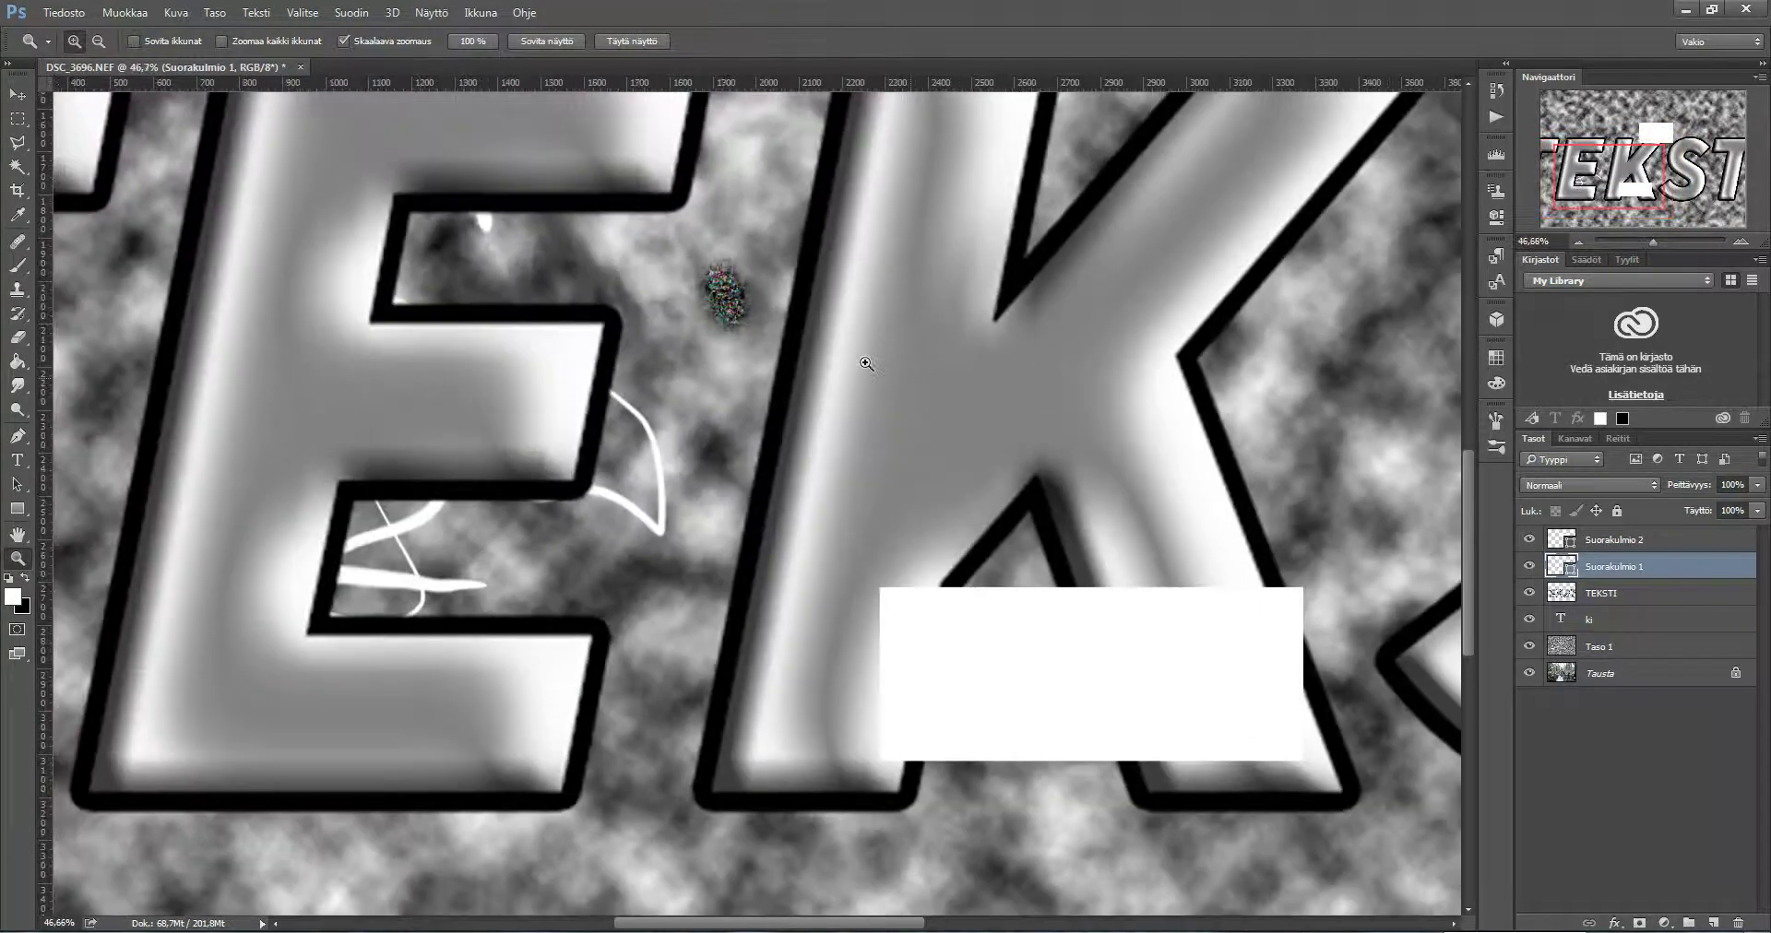
pyautogui.click(473, 41)
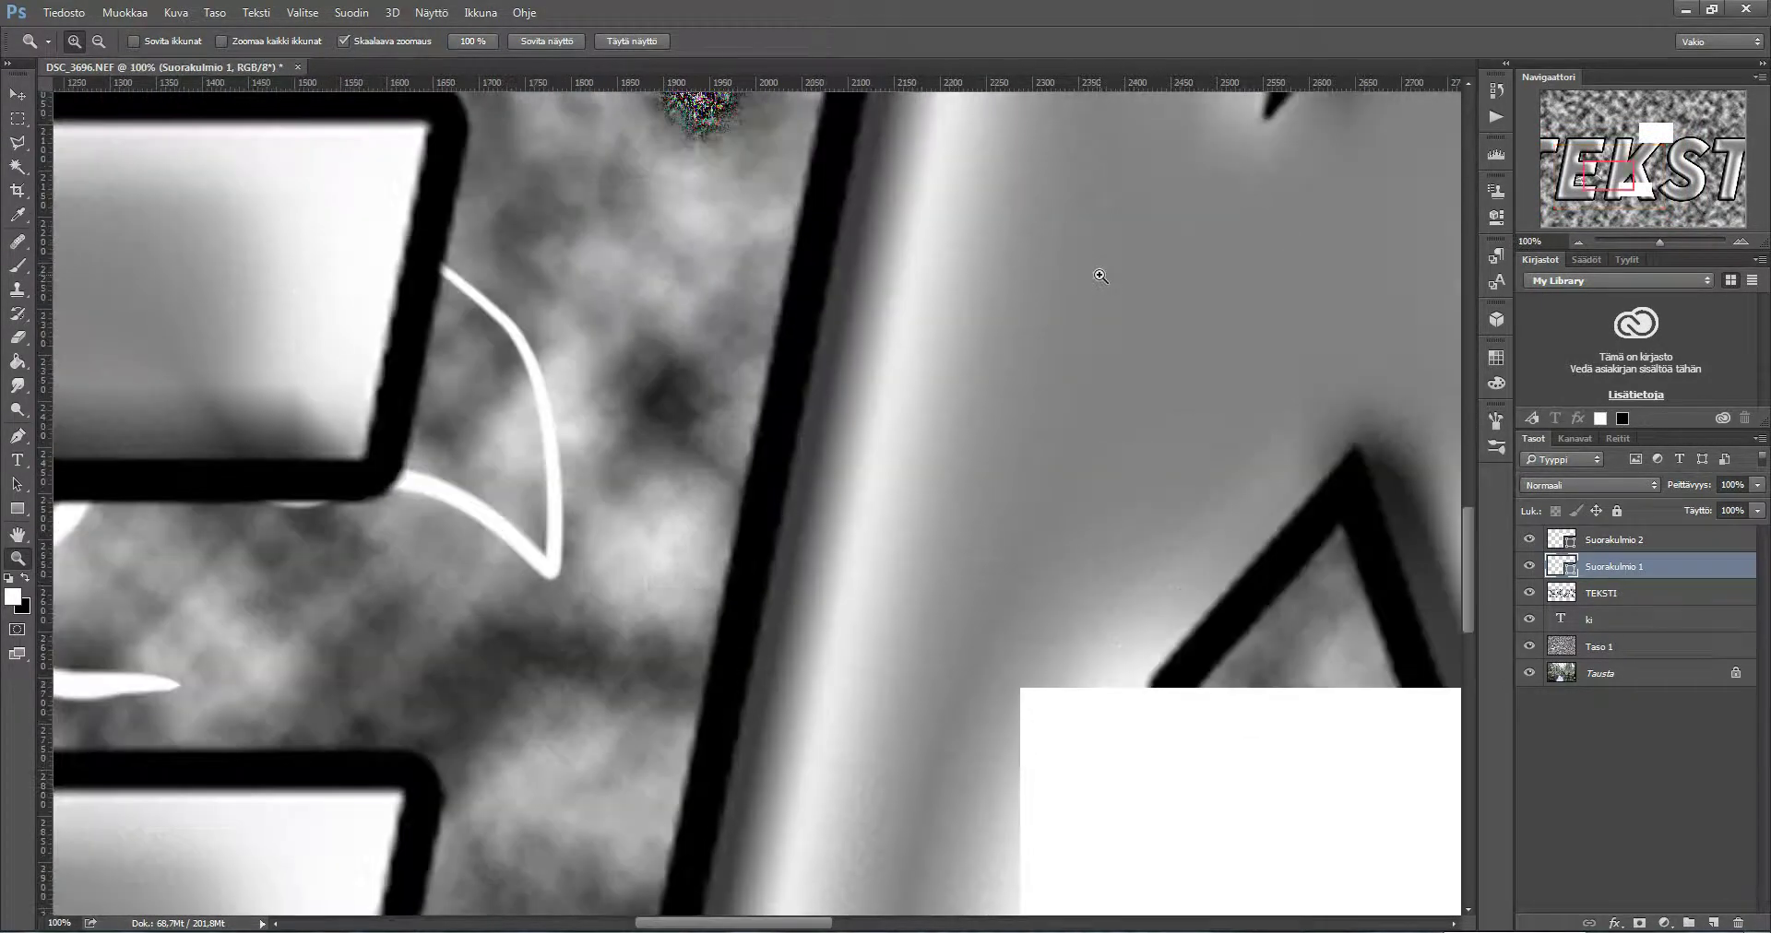
pyautogui.click(1100, 276)
pyautogui.click(528, 42)
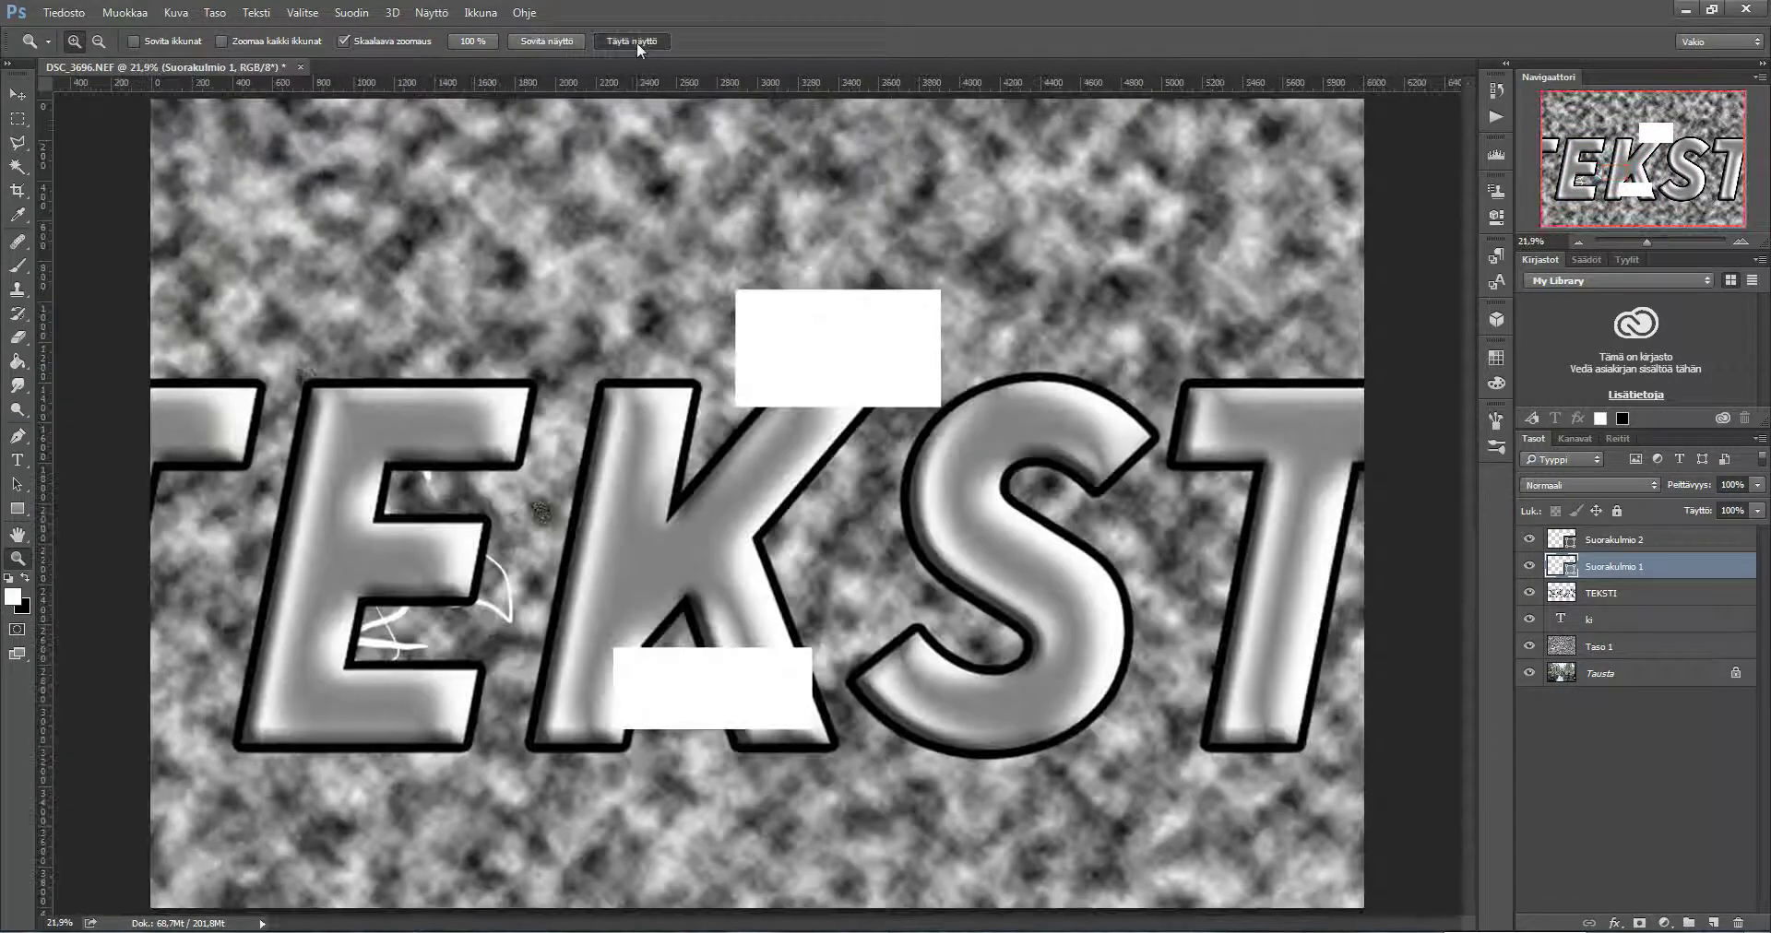
pyautogui.click(637, 42)
pyautogui.moveTo(707, 492); pyautogui.dragTo(780, 439)
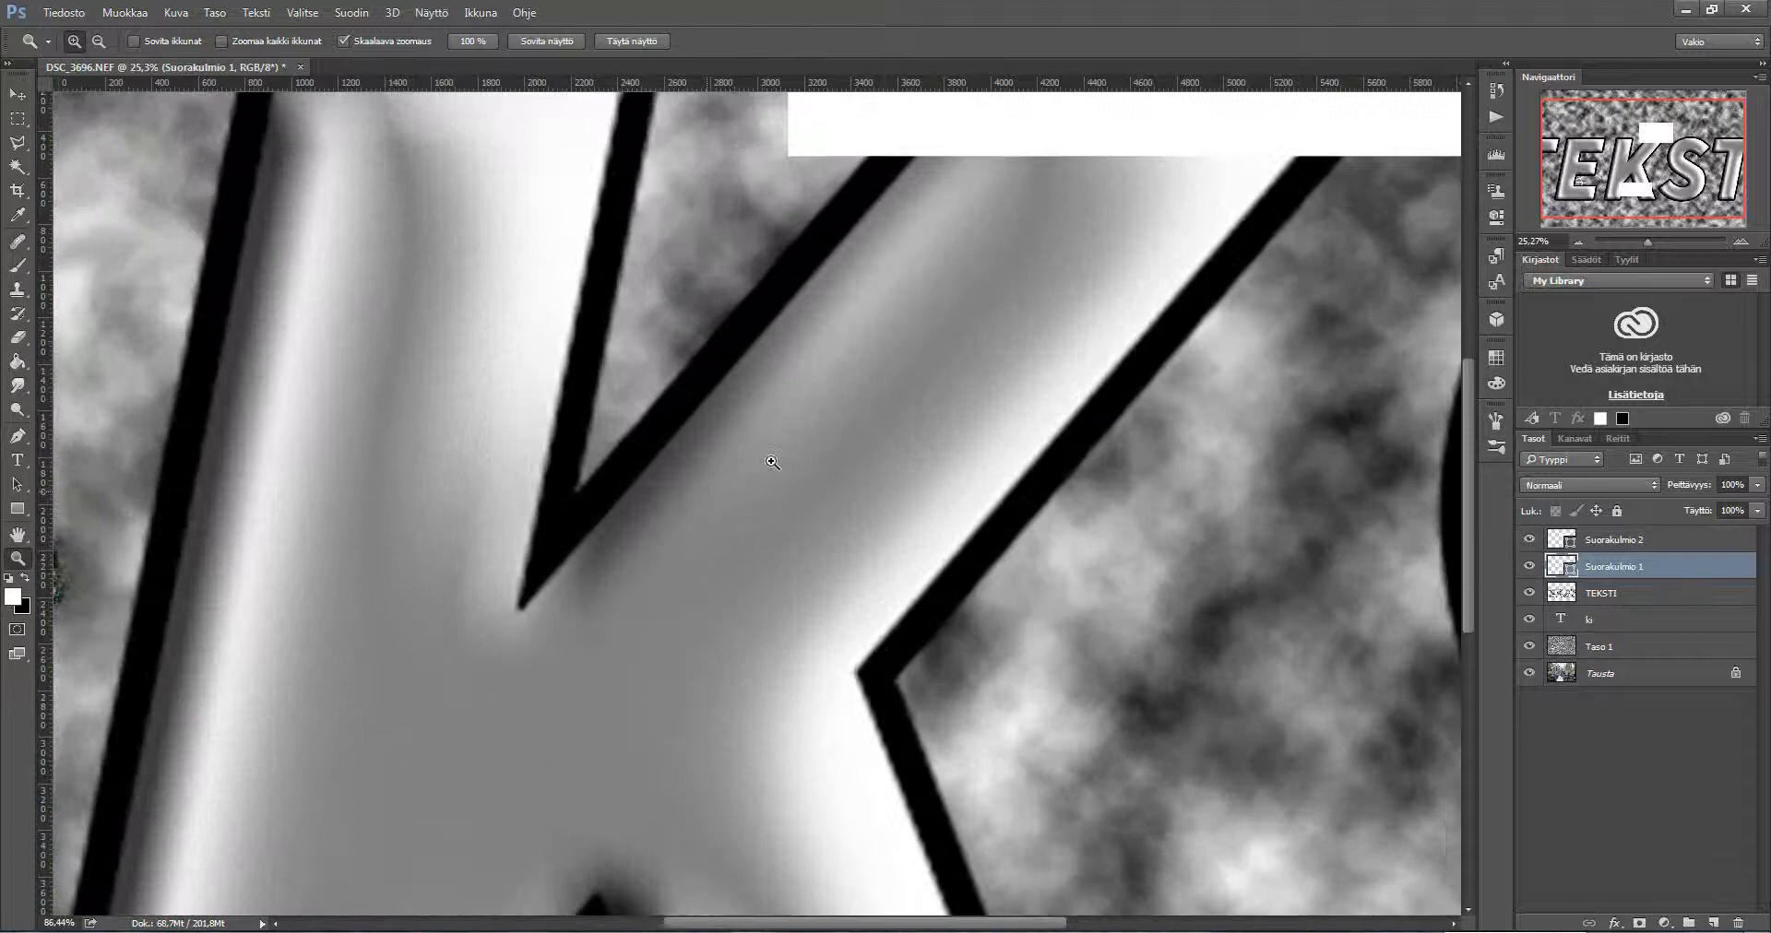
pyautogui.moveTo(772, 462)
pyautogui.mouseDown()
pyautogui.moveTo(890, 571)
pyautogui.moveTo(695, 614)
pyautogui.moveTo(762, 604)
pyautogui.mouseUp()
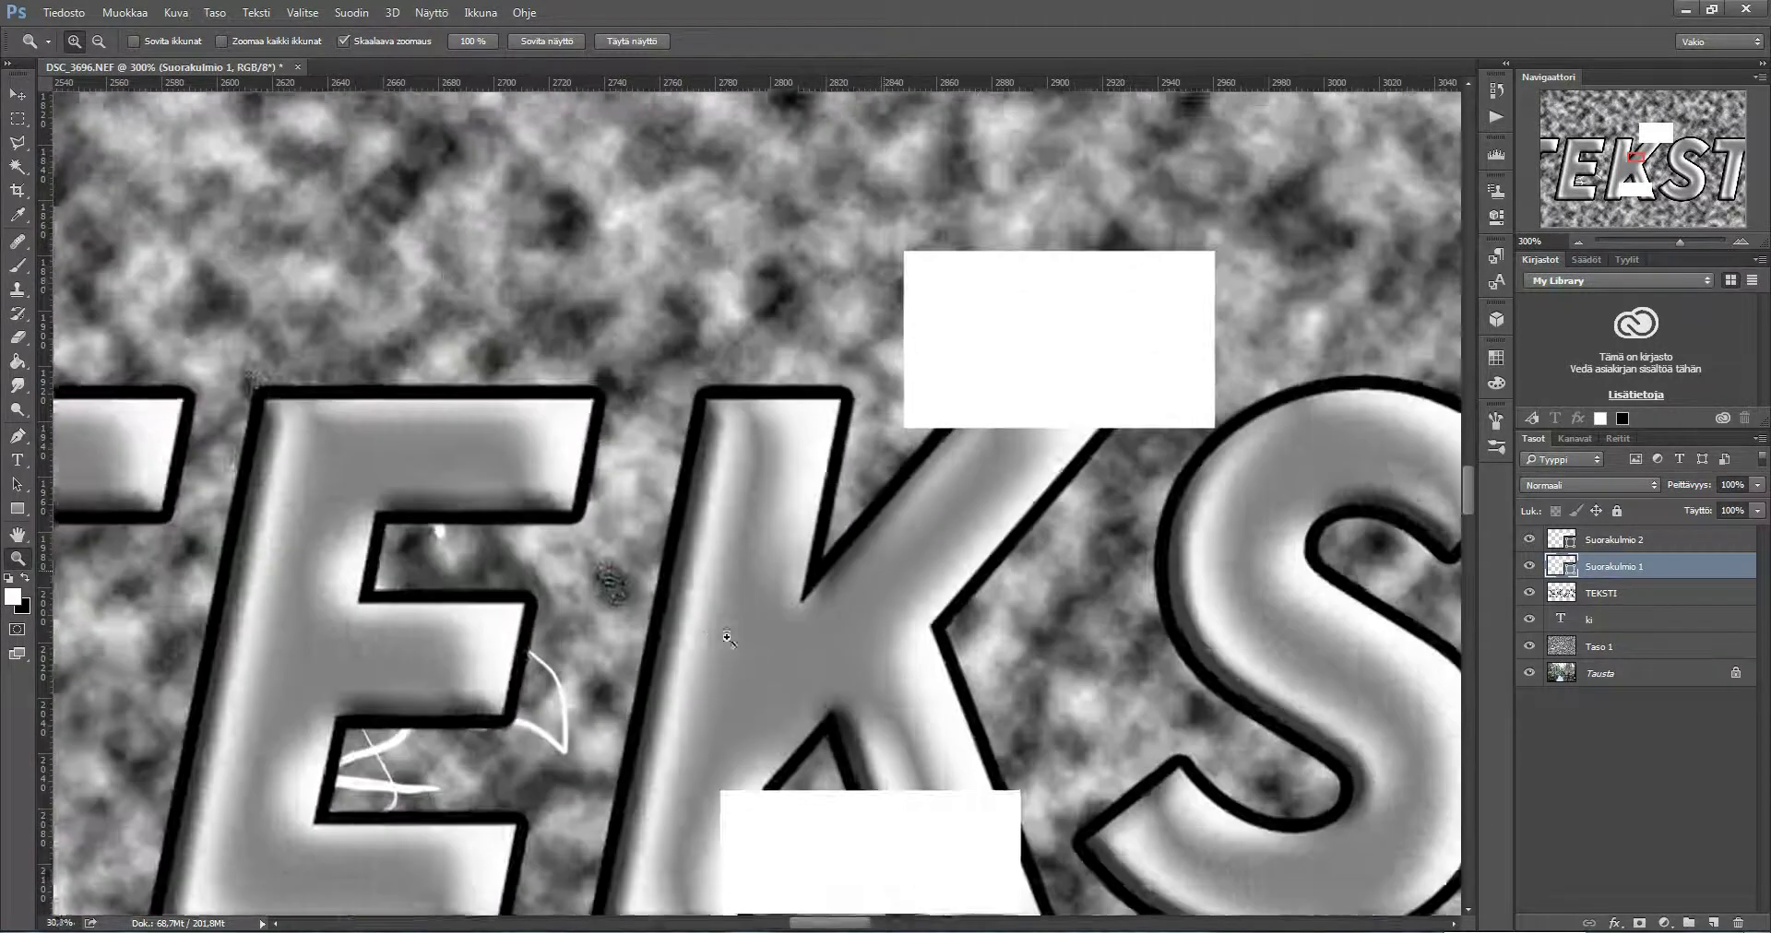
pyautogui.moveTo(762, 604)
pyautogui.mouseDown()
pyautogui.moveTo(634, 671)
pyautogui.moveTo(308, 486)
pyautogui.mouseUp()
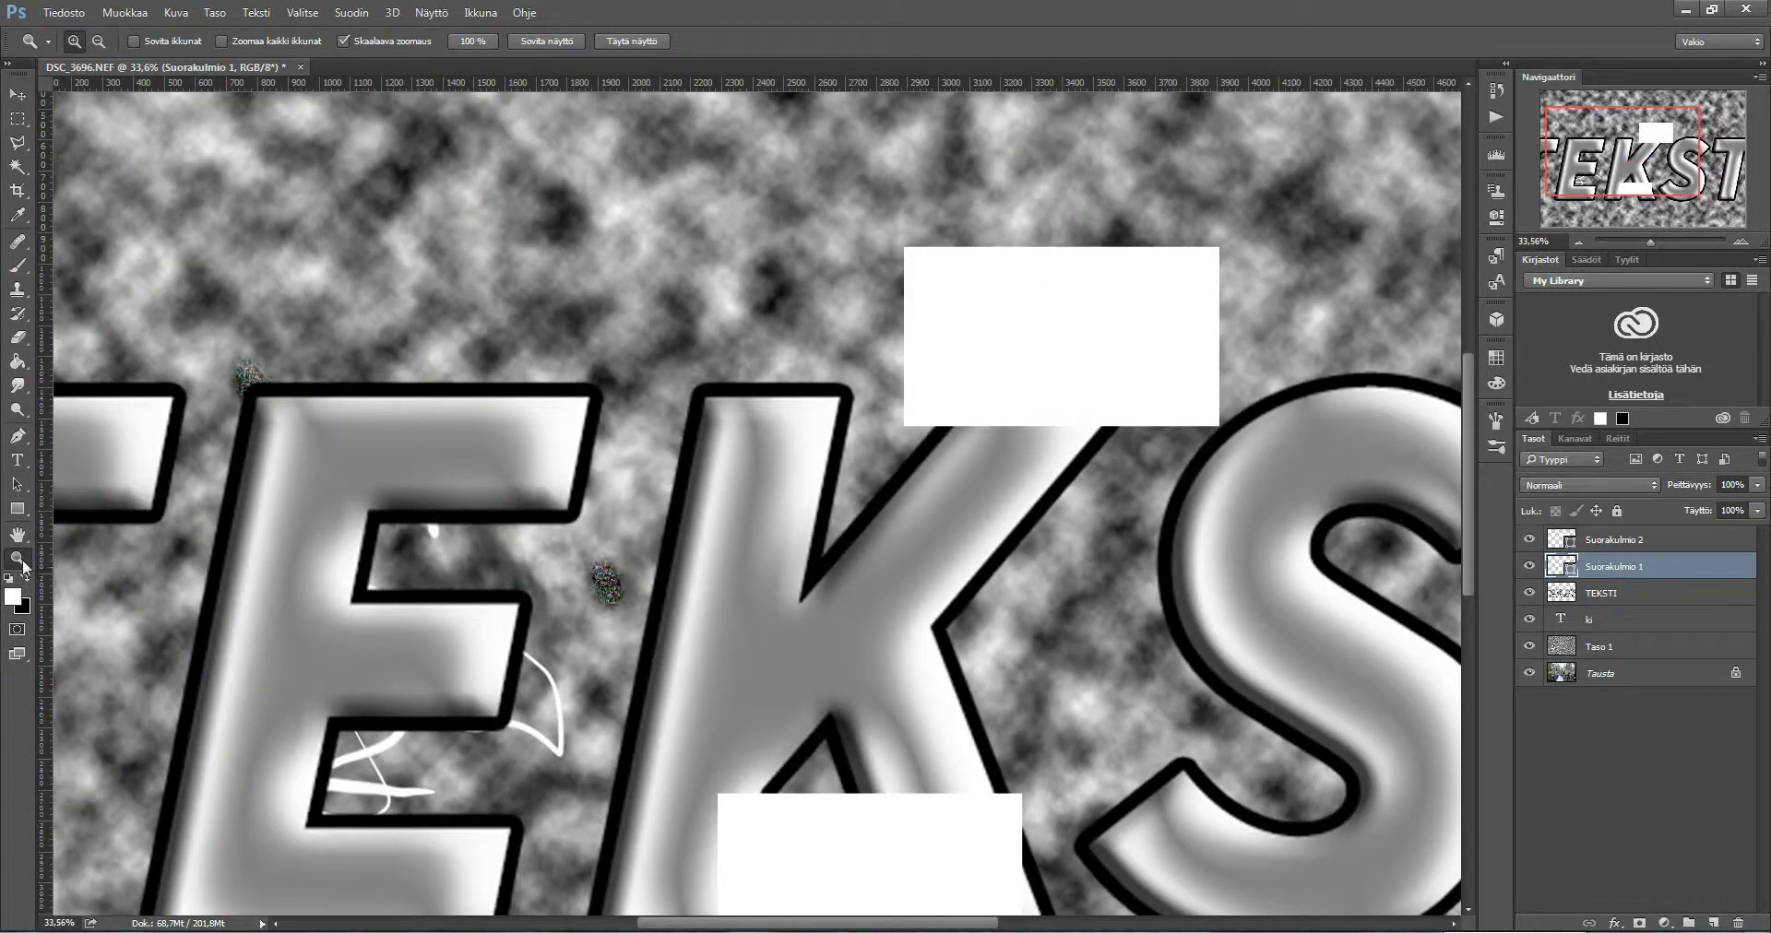
# Set the colours to red ff0000 foreground and white background
pyautogui.click(16, 241)
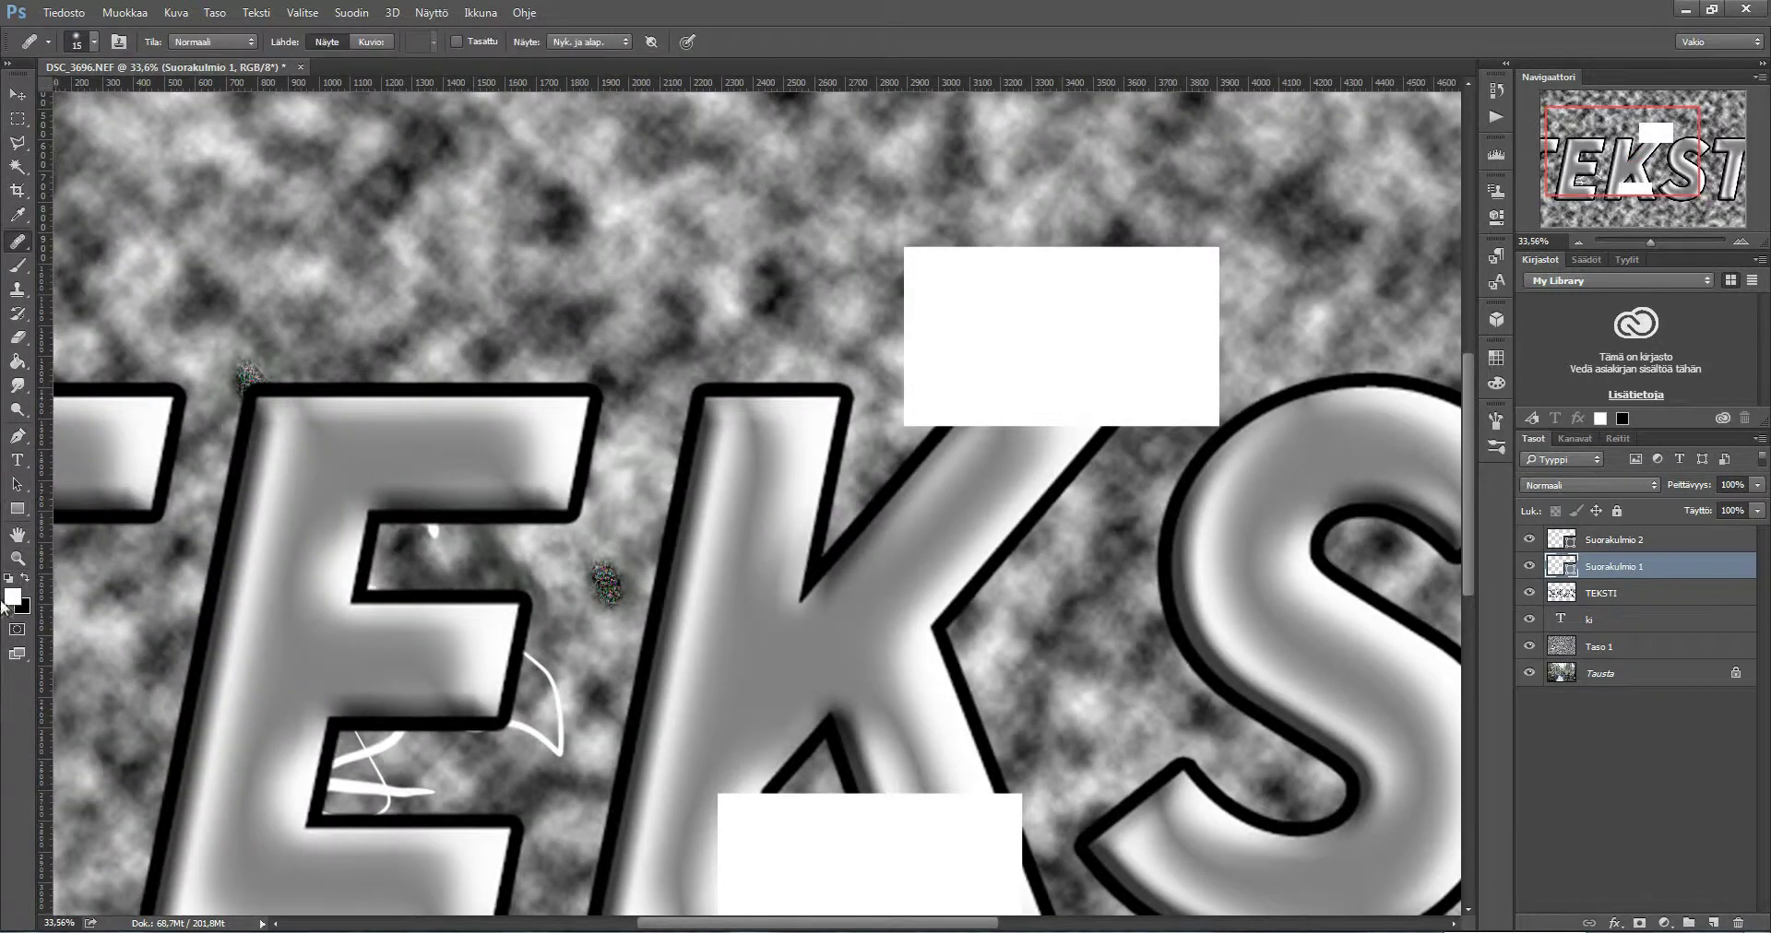
pyautogui.click(11, 581)
pyautogui.click(14, 596)
pyautogui.write('ff0000')
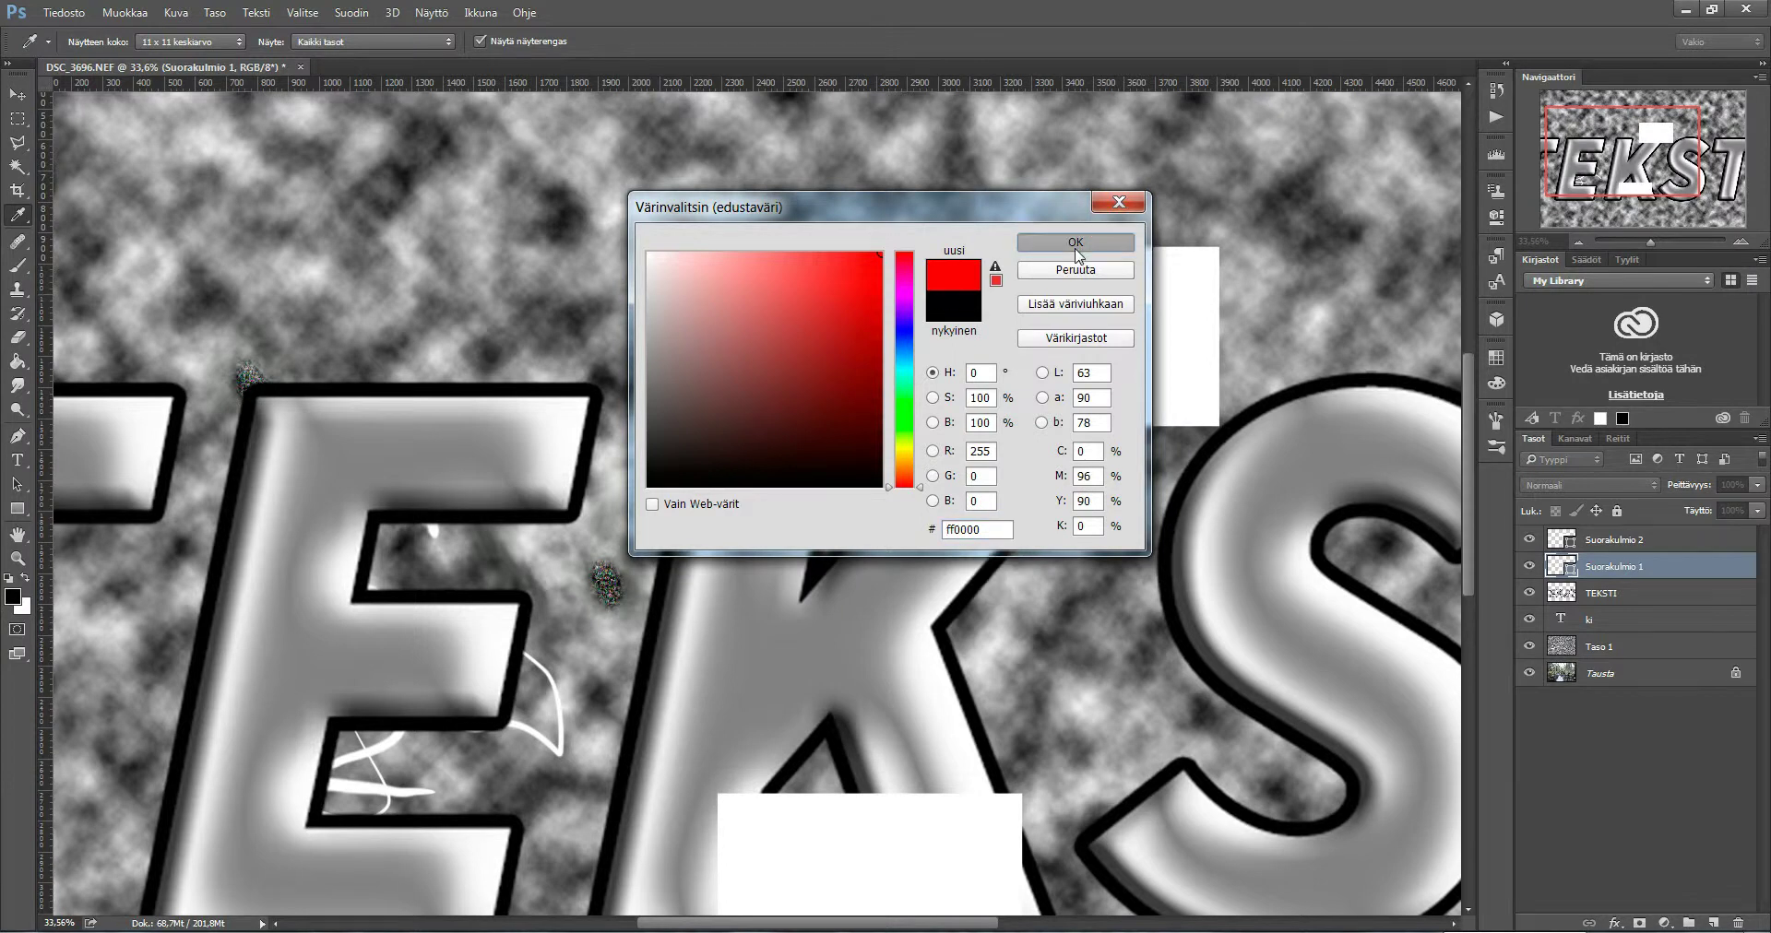
pyautogui.click(1028, 243)
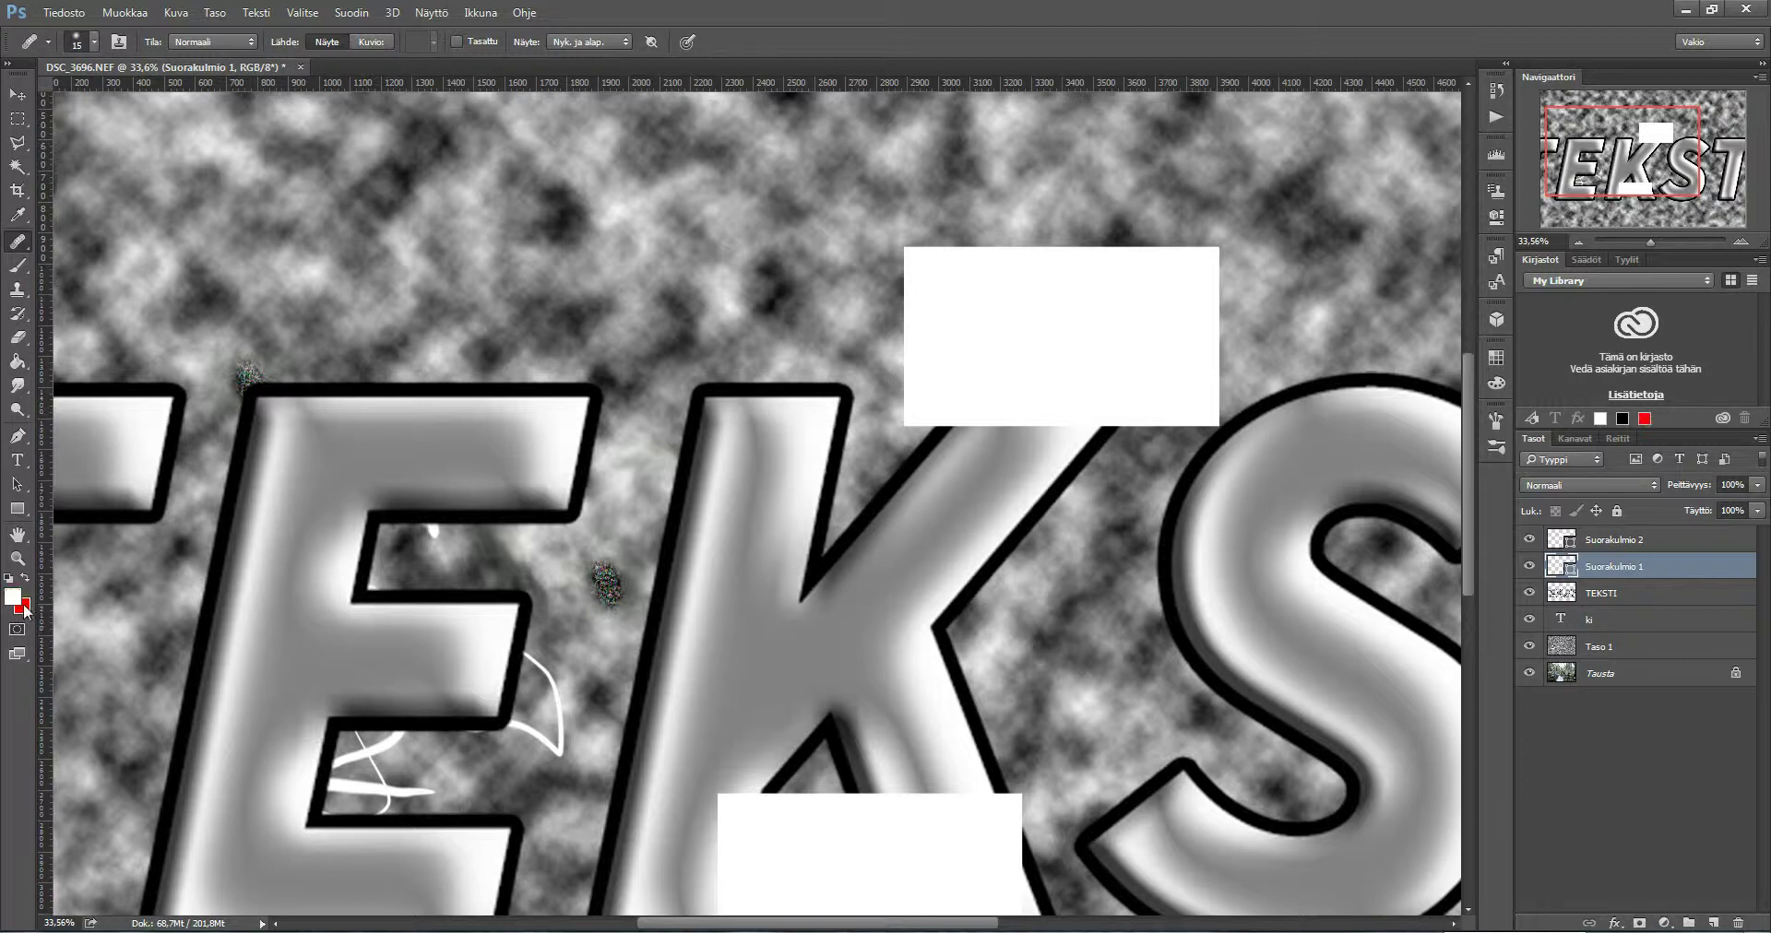
pyautogui.press('x')
pyautogui.press('x')
pyautogui.rightClick(18, 656)
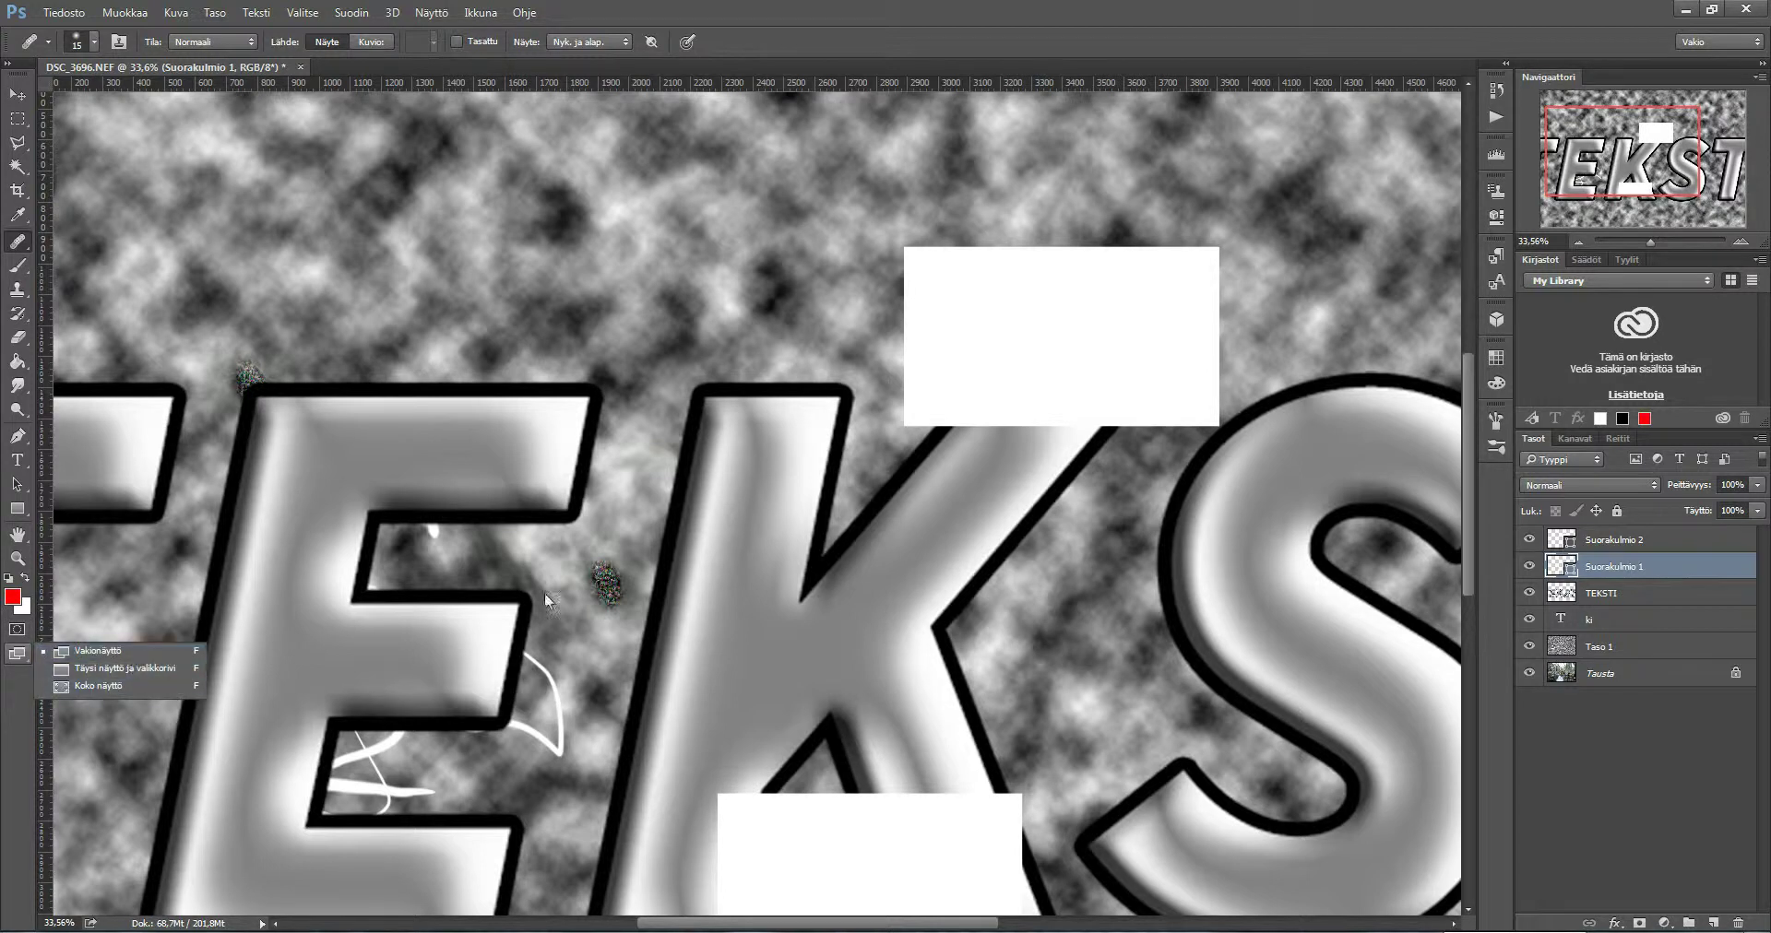
pyautogui.click(915, 81)
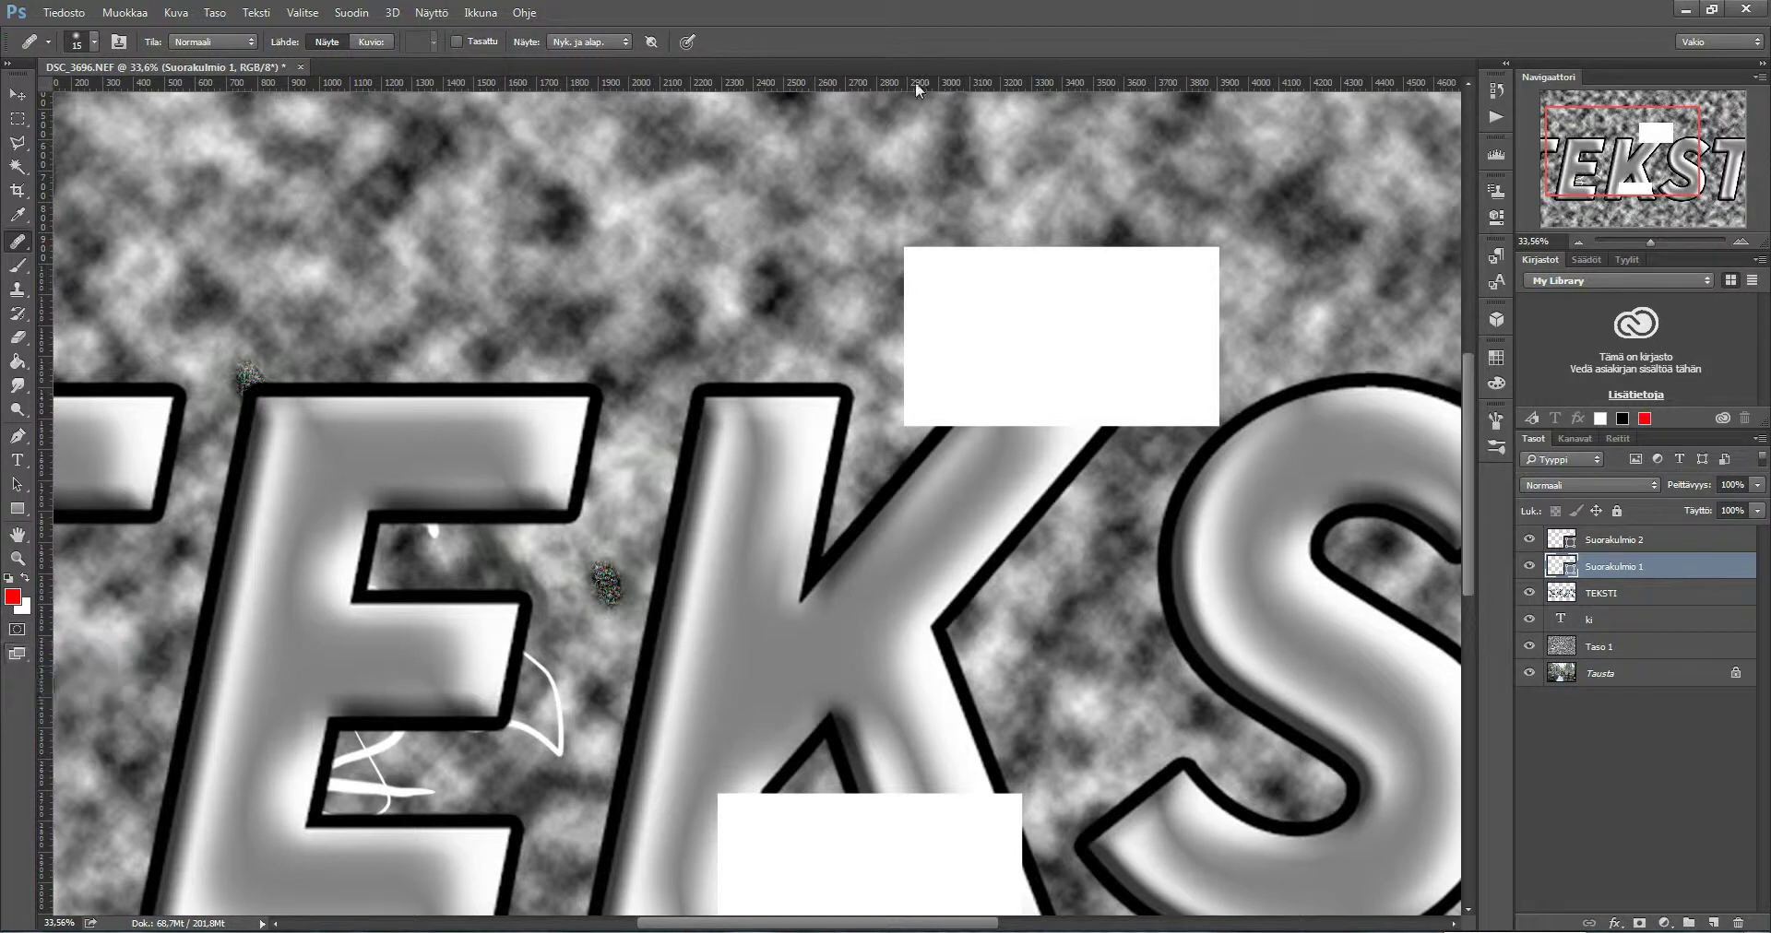
pyautogui.click(17, 654)
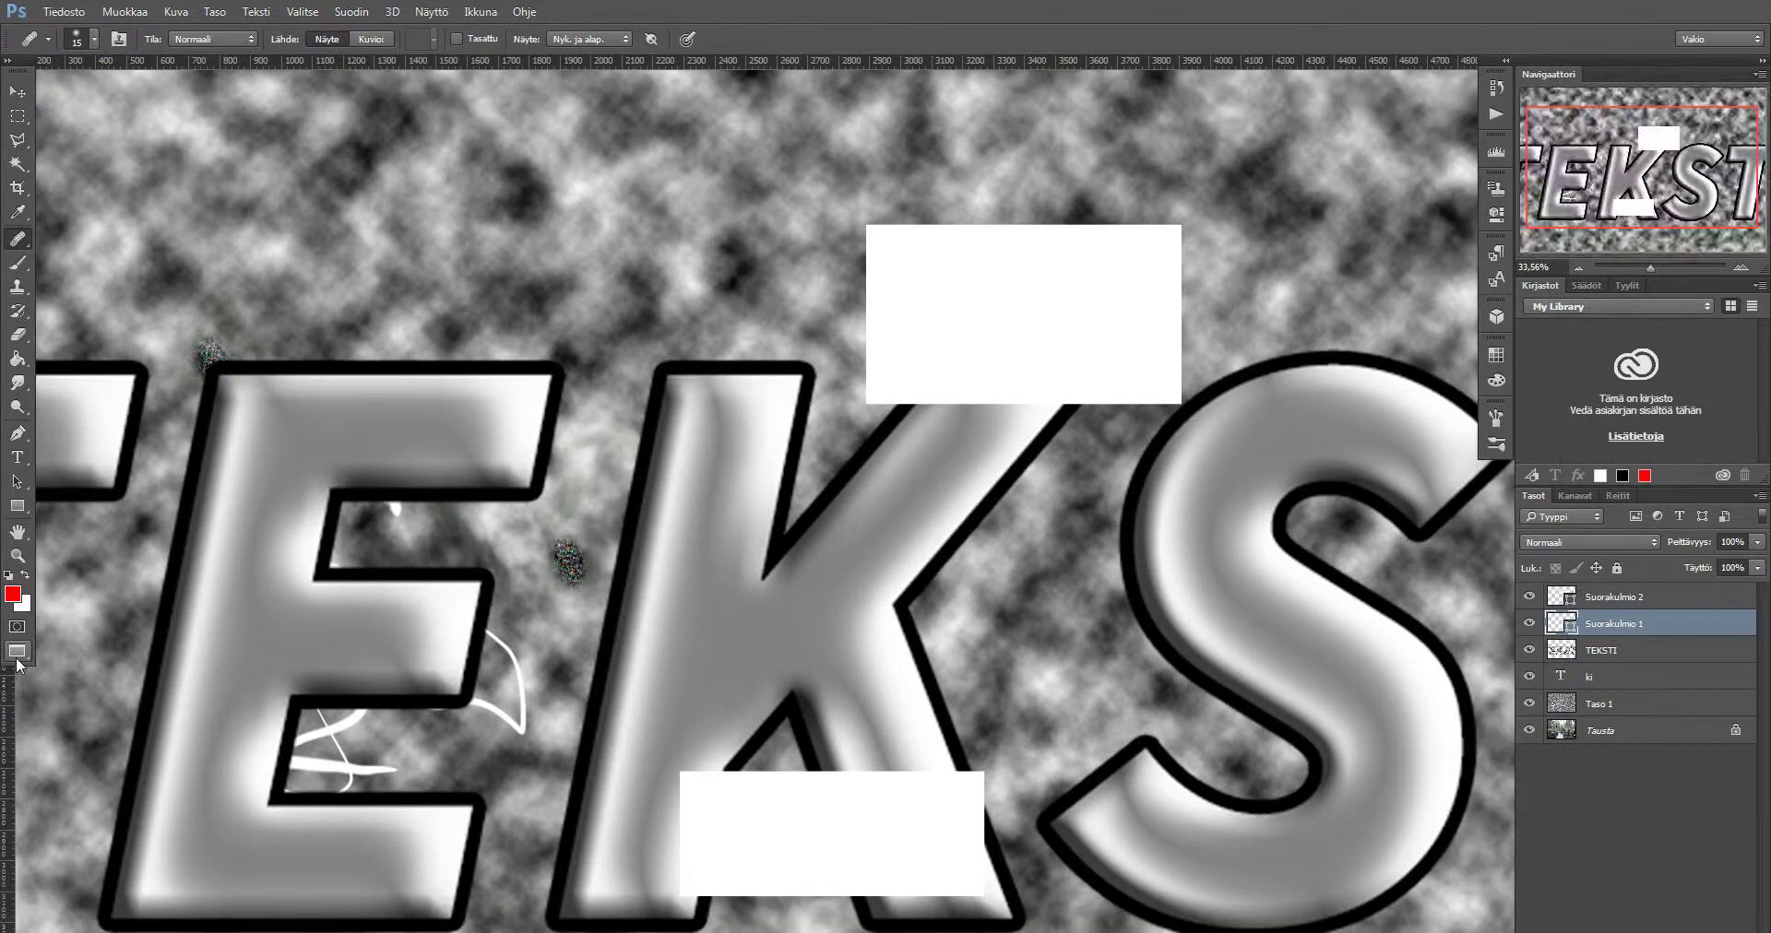
pyautogui.click(18, 657)
pyautogui.click(891, 391)
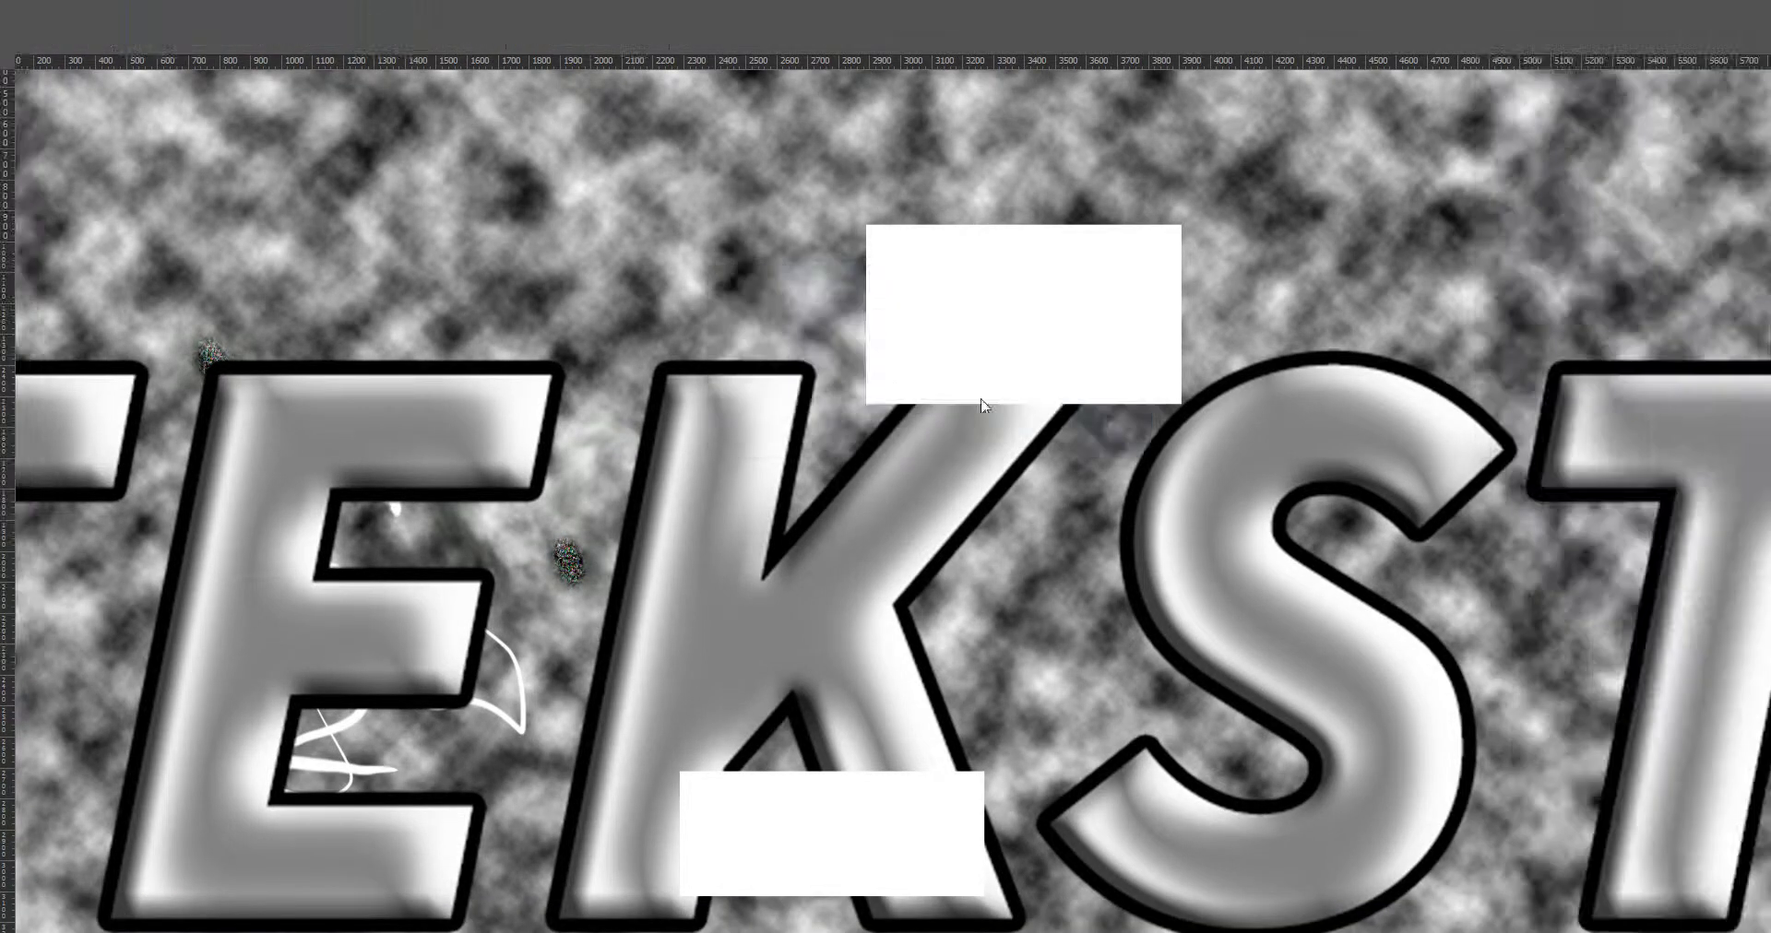
pyautogui.press('Escape')
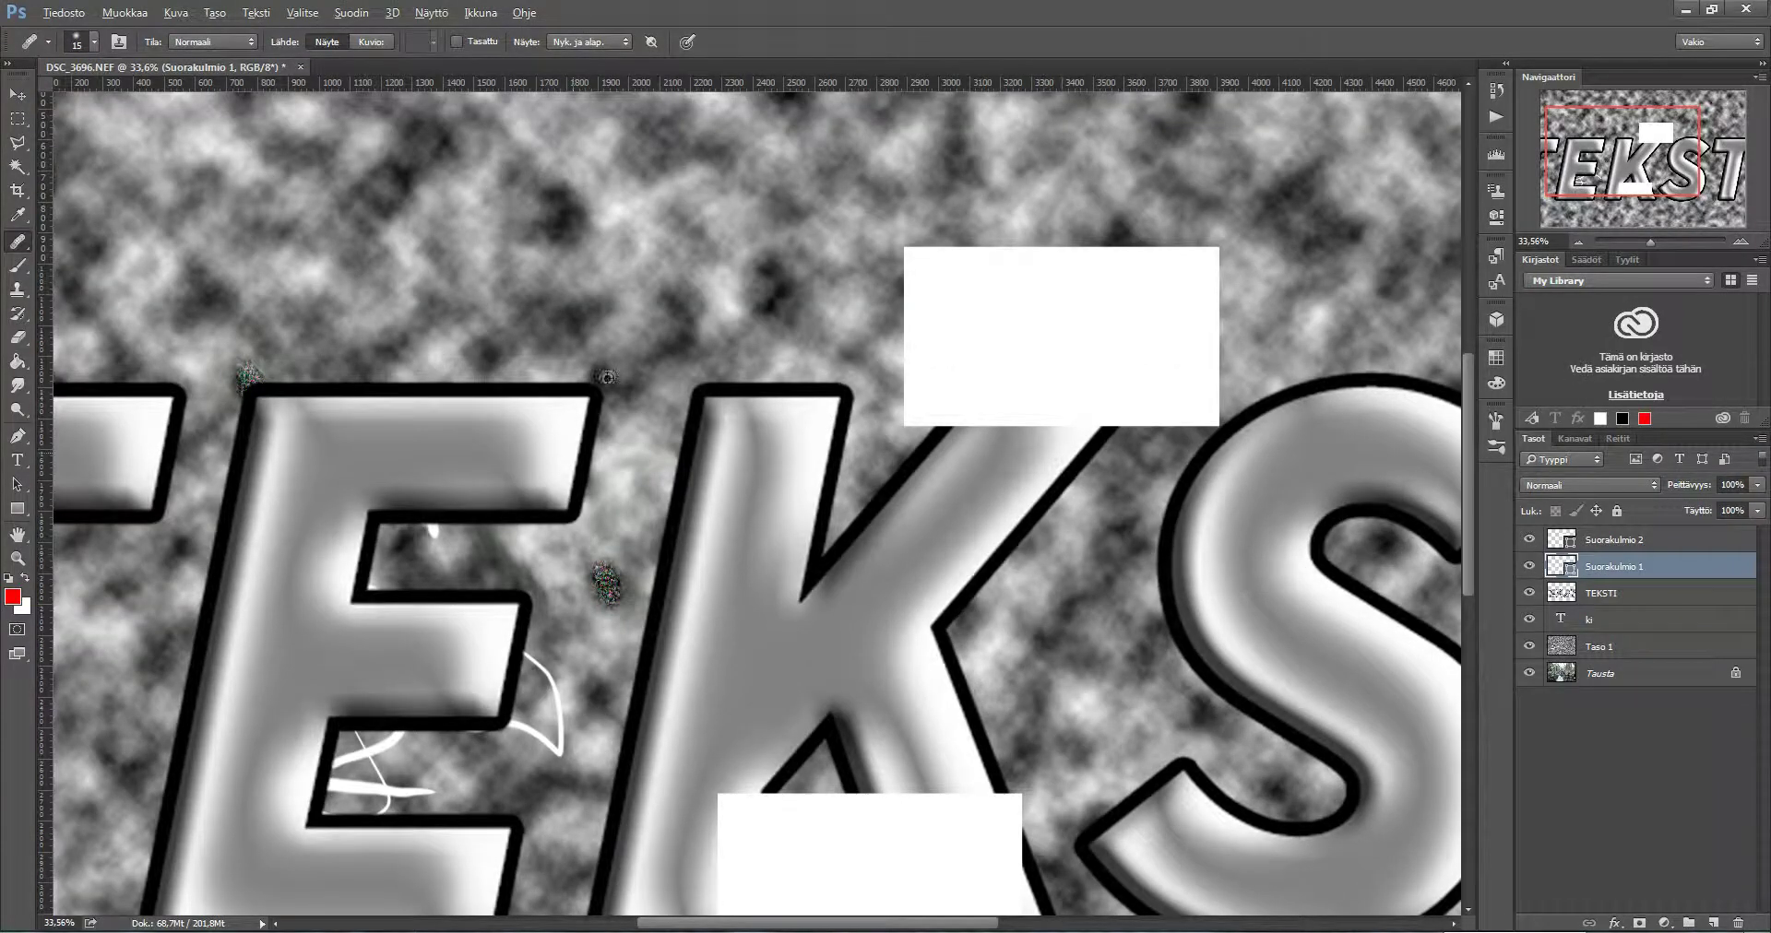
pyautogui.scroll(2, 606, 378)
pyautogui.scroll(1, 656, 390)
pyautogui.scroll(-3, 686, 434)
pyautogui.scroll(-1, 681, 441)
pyautogui.scroll(-1, 839, 405)
pyautogui.scroll(-1, 872, 392)
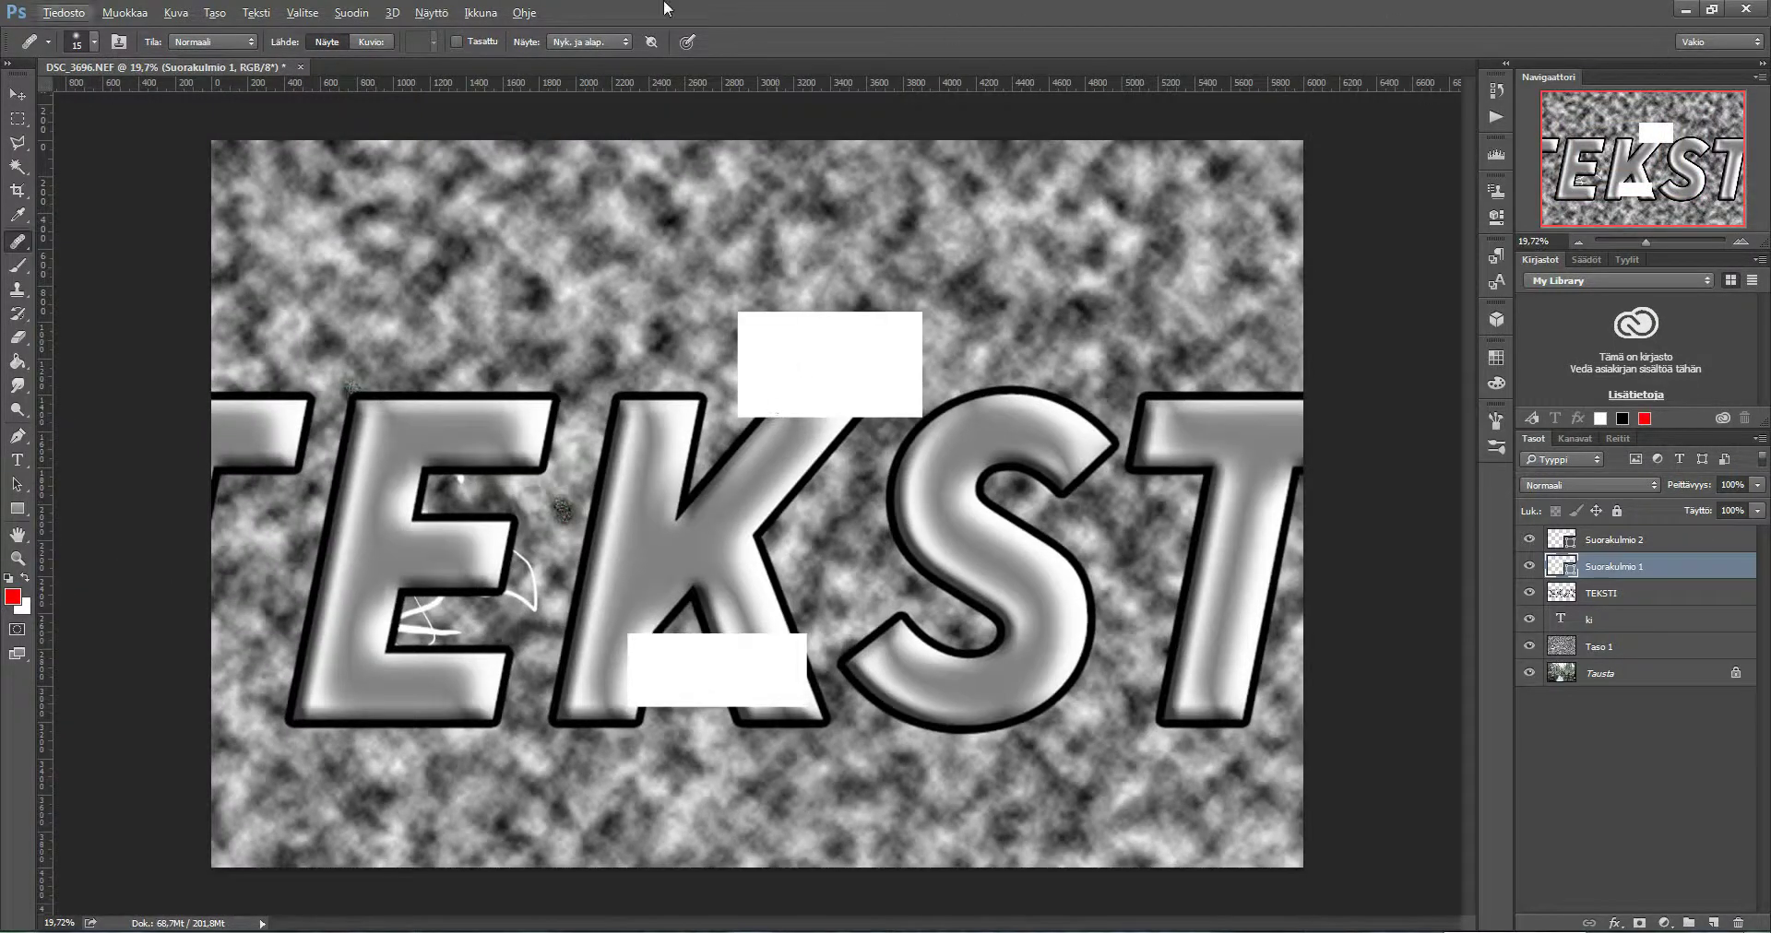
# Open General Preferences and browse the Interface through Scratch Disks pages
pyautogui.click(63, 13)
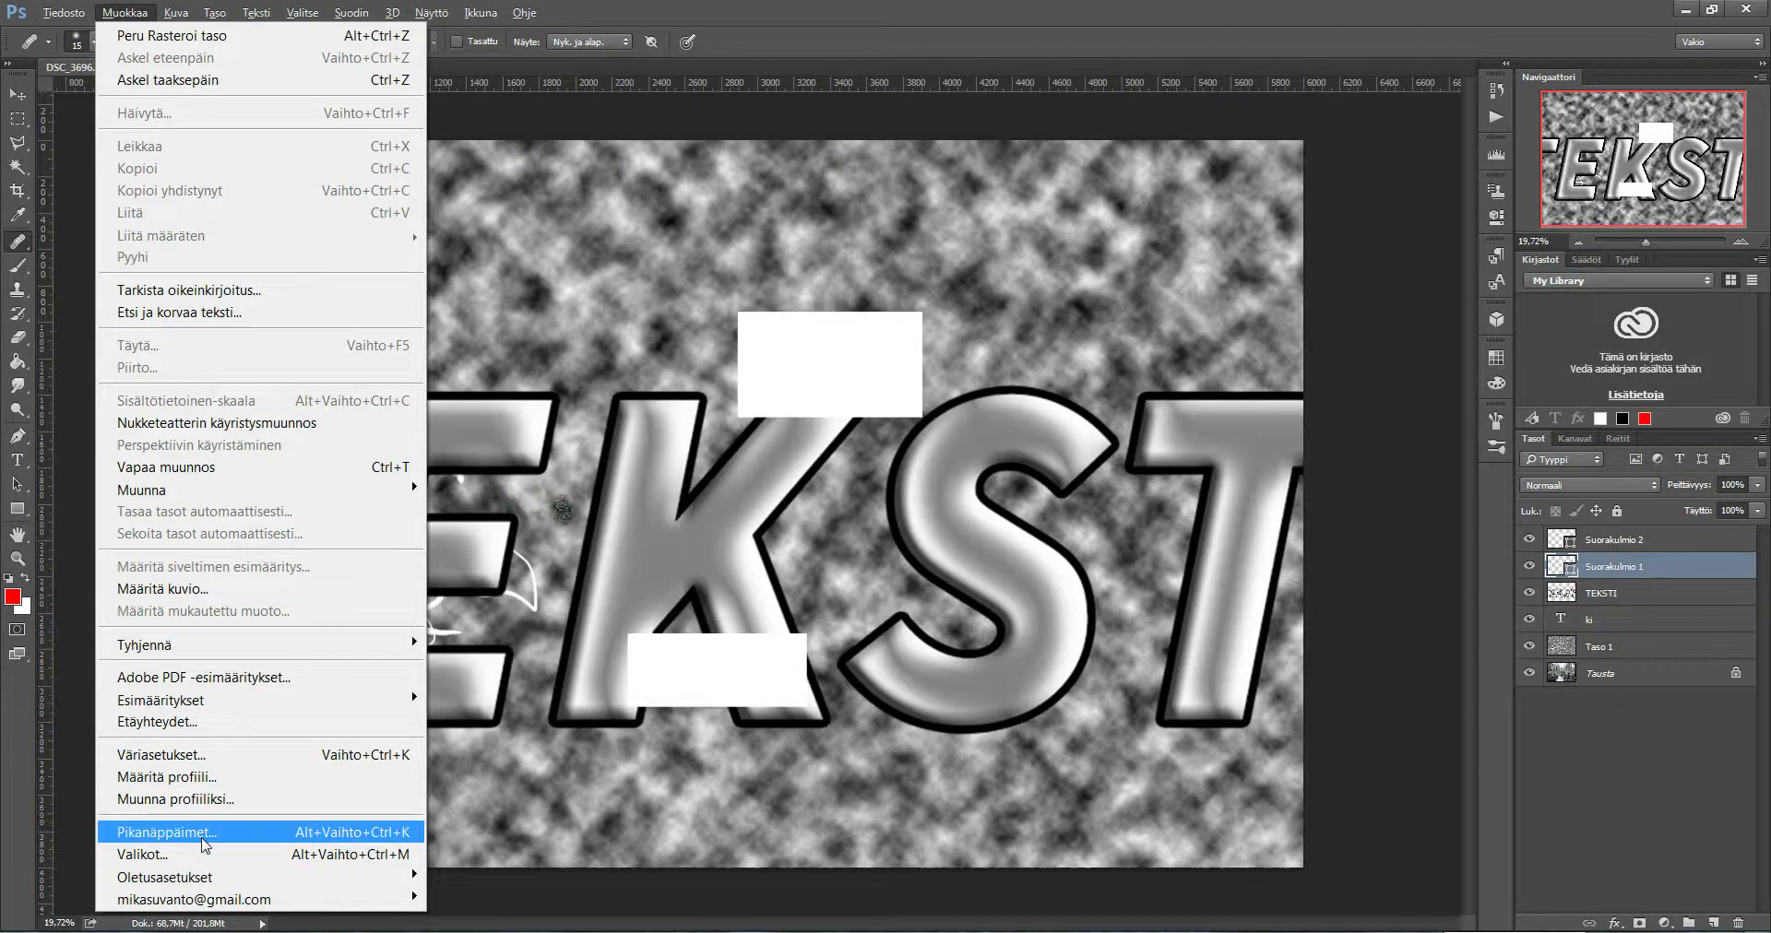
pyautogui.moveTo(256, 877)
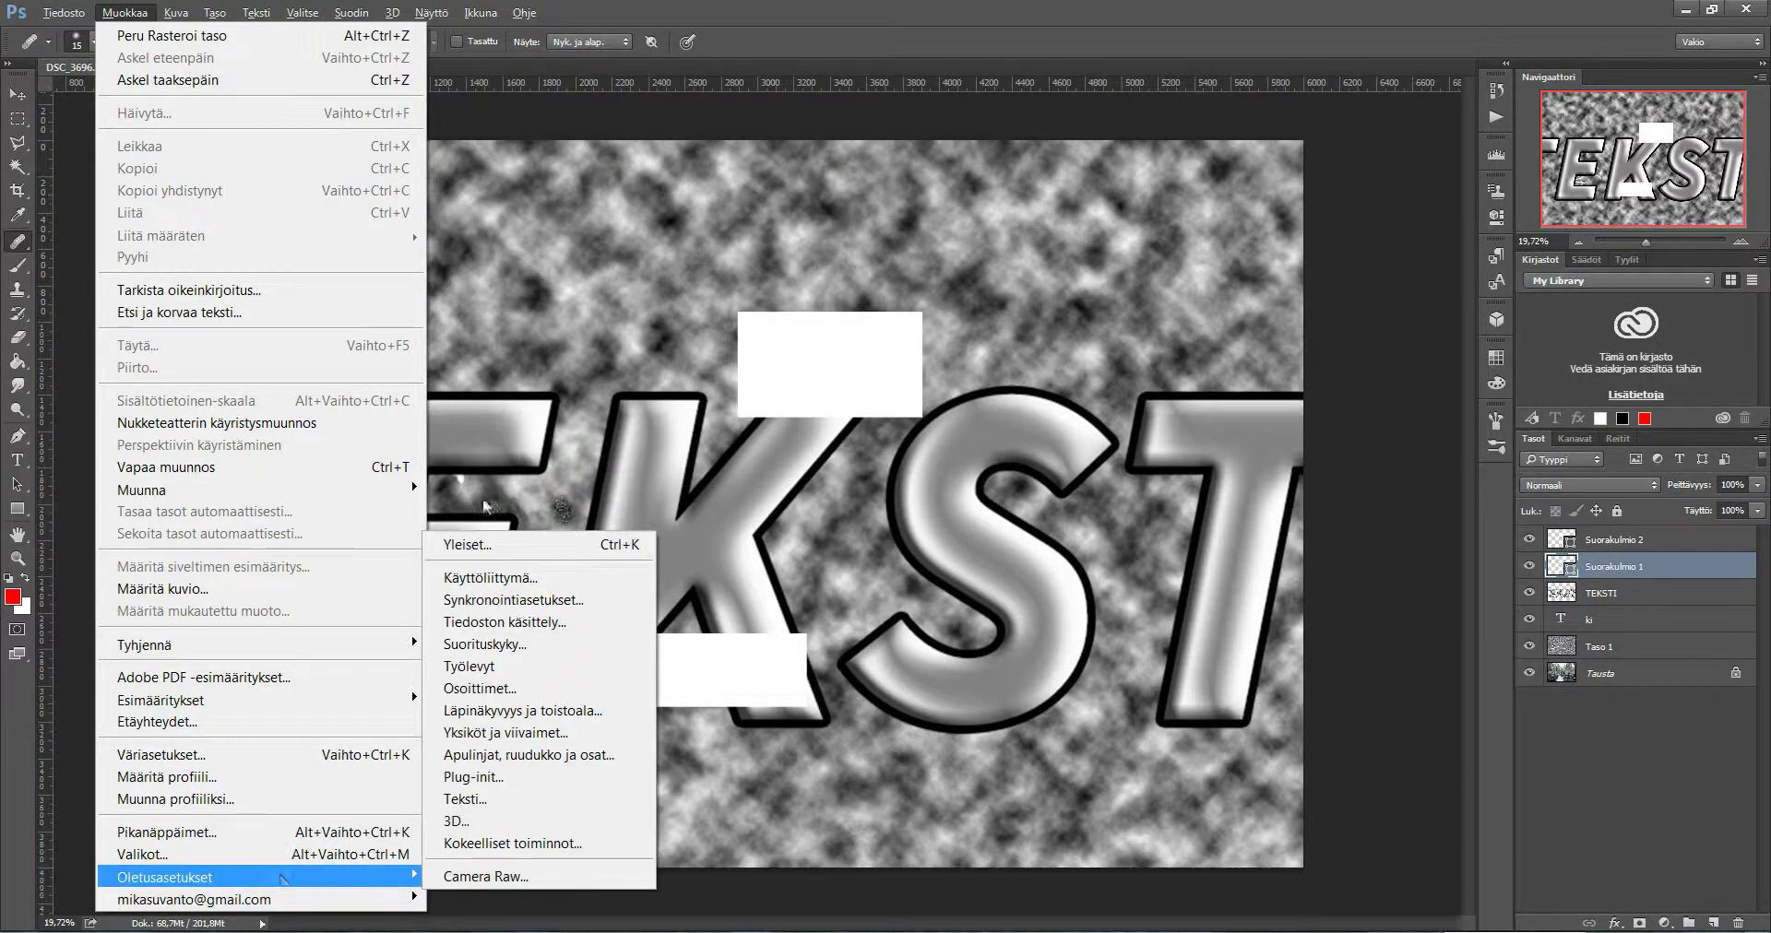
pyautogui.click(484, 544)
pyautogui.click(360, 147)
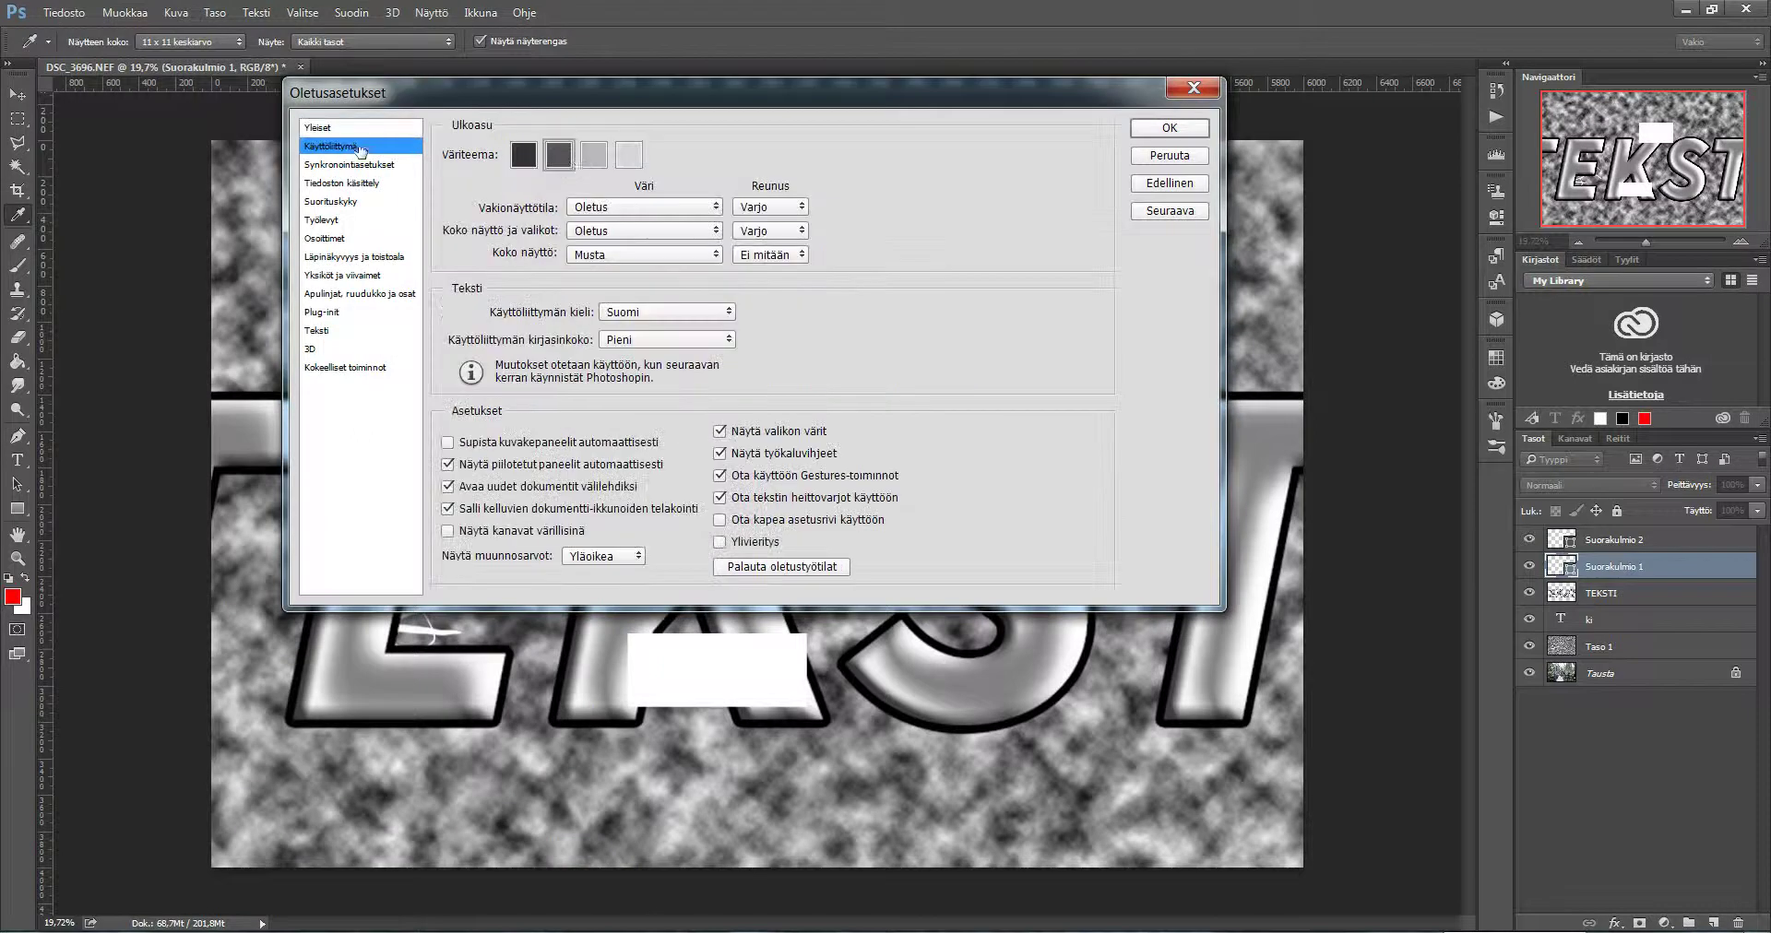
pyautogui.click(370, 166)
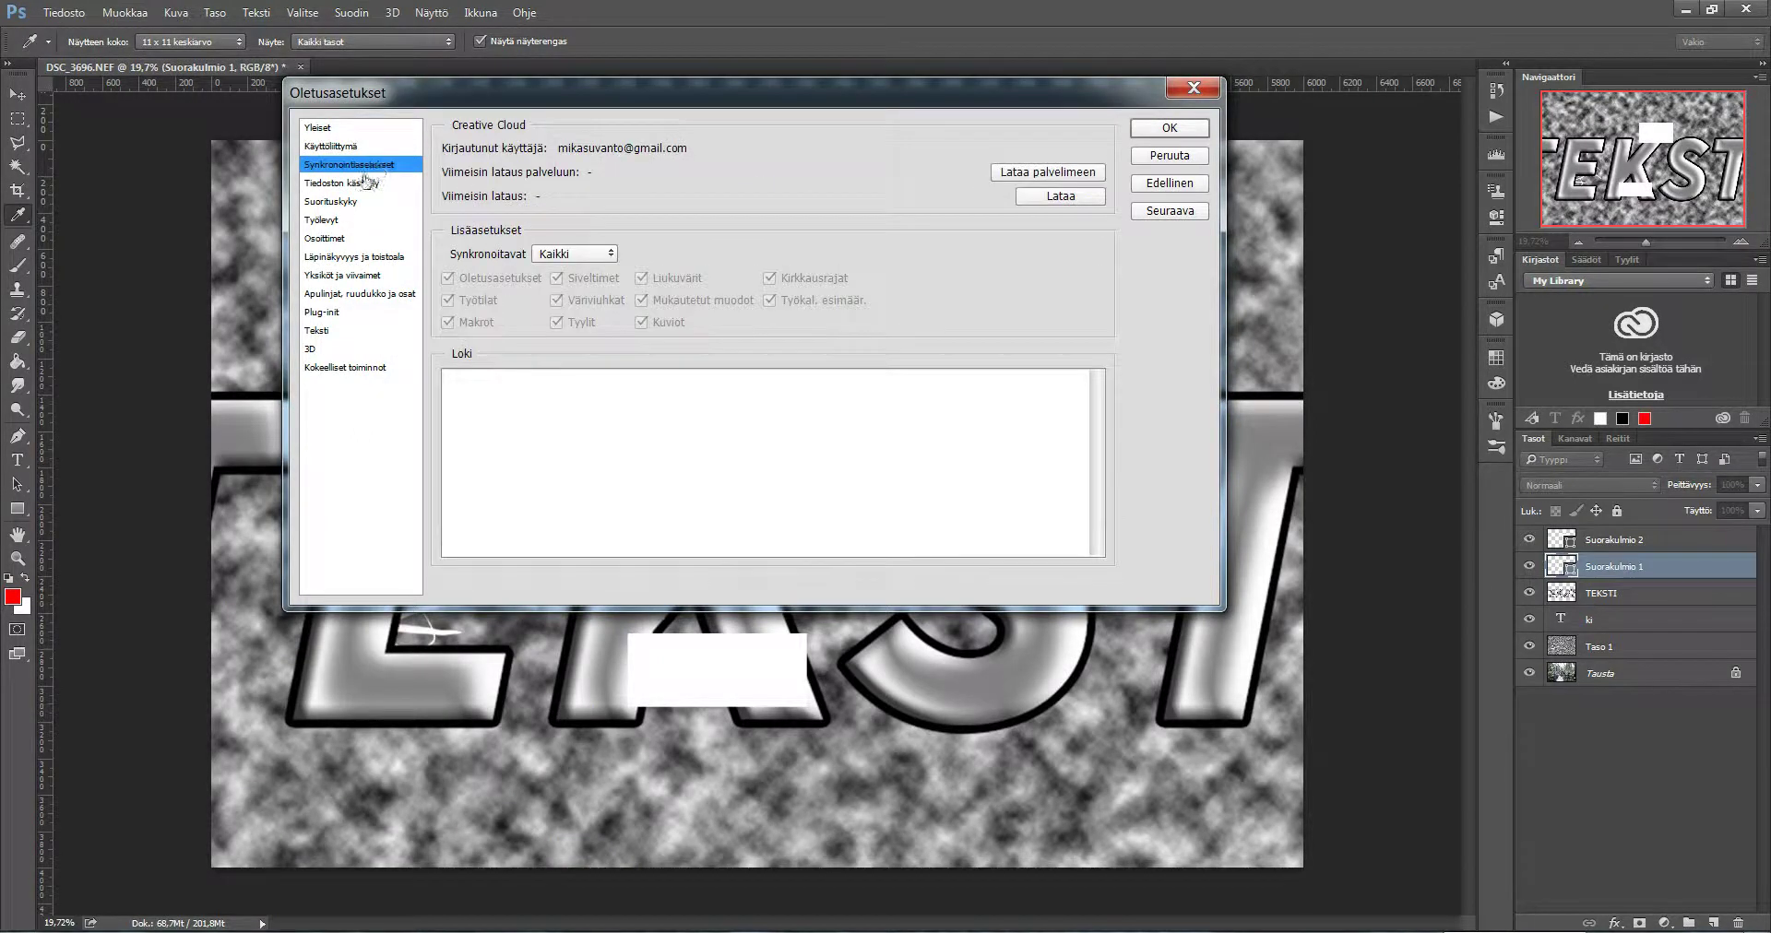
pyautogui.click(358, 185)
pyautogui.click(346, 201)
pyautogui.click(344, 221)
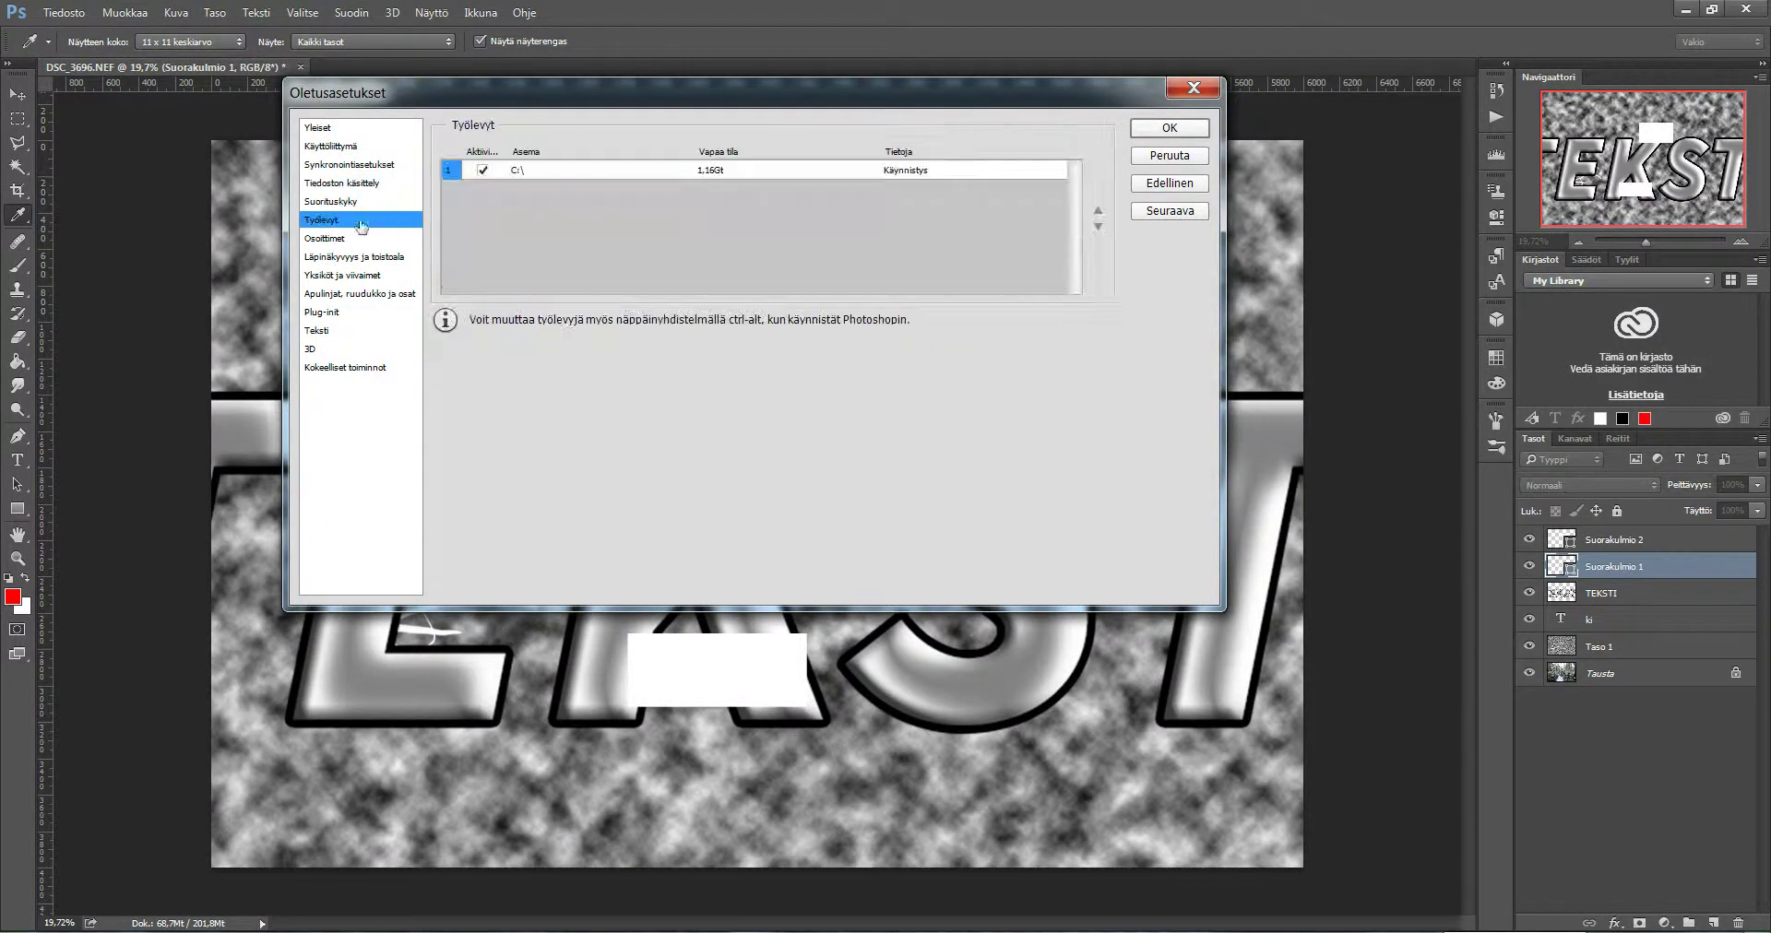
# Browse the Cursors through Experimental Features pages, then return to General
pyautogui.click(348, 239)
pyautogui.click(356, 257)
pyautogui.click(356, 293)
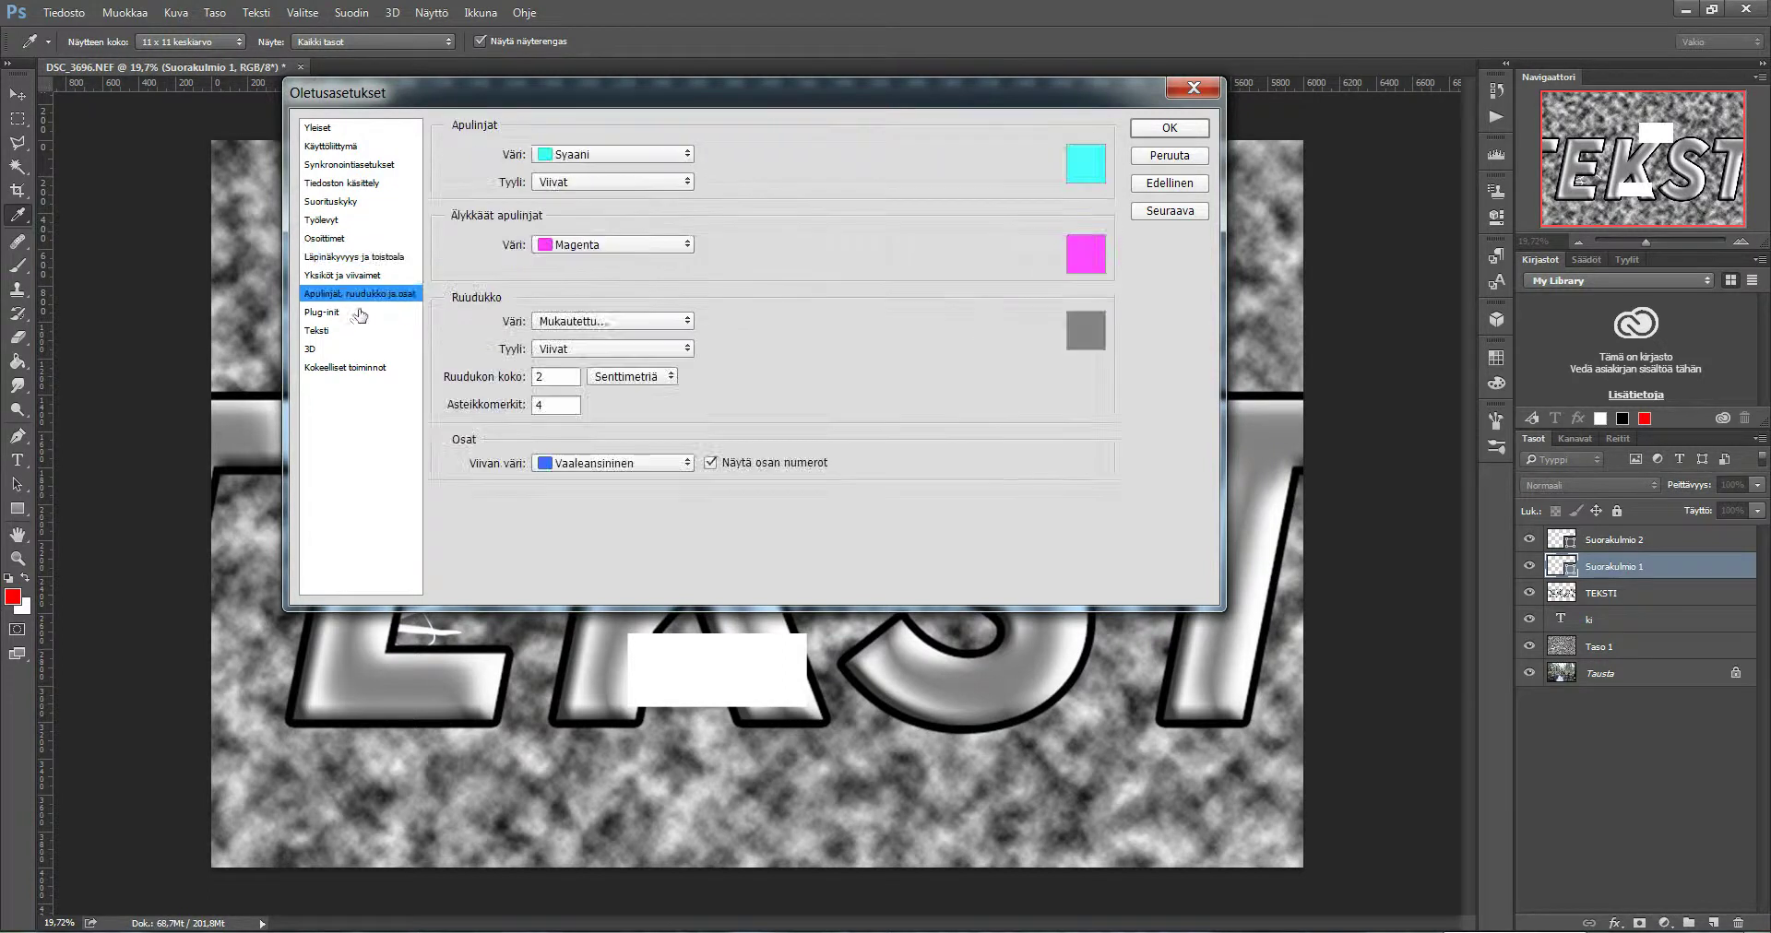
pyautogui.click(355, 312)
pyautogui.click(347, 330)
pyautogui.click(349, 367)
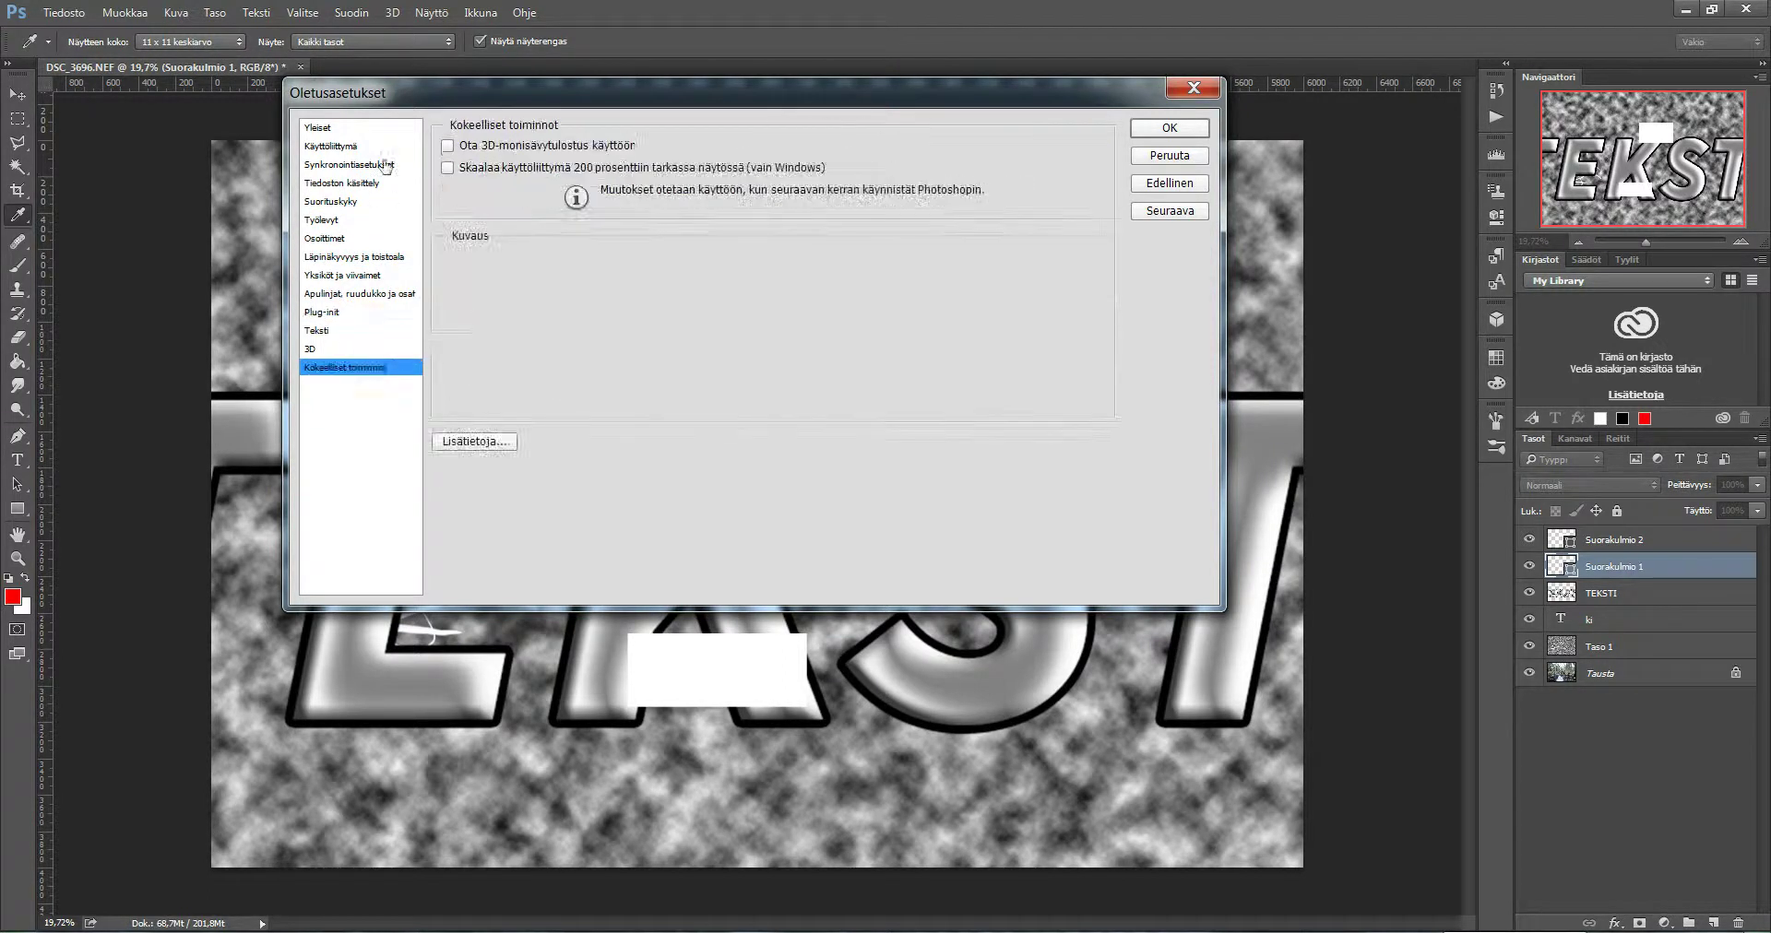
pyautogui.click(359, 129)
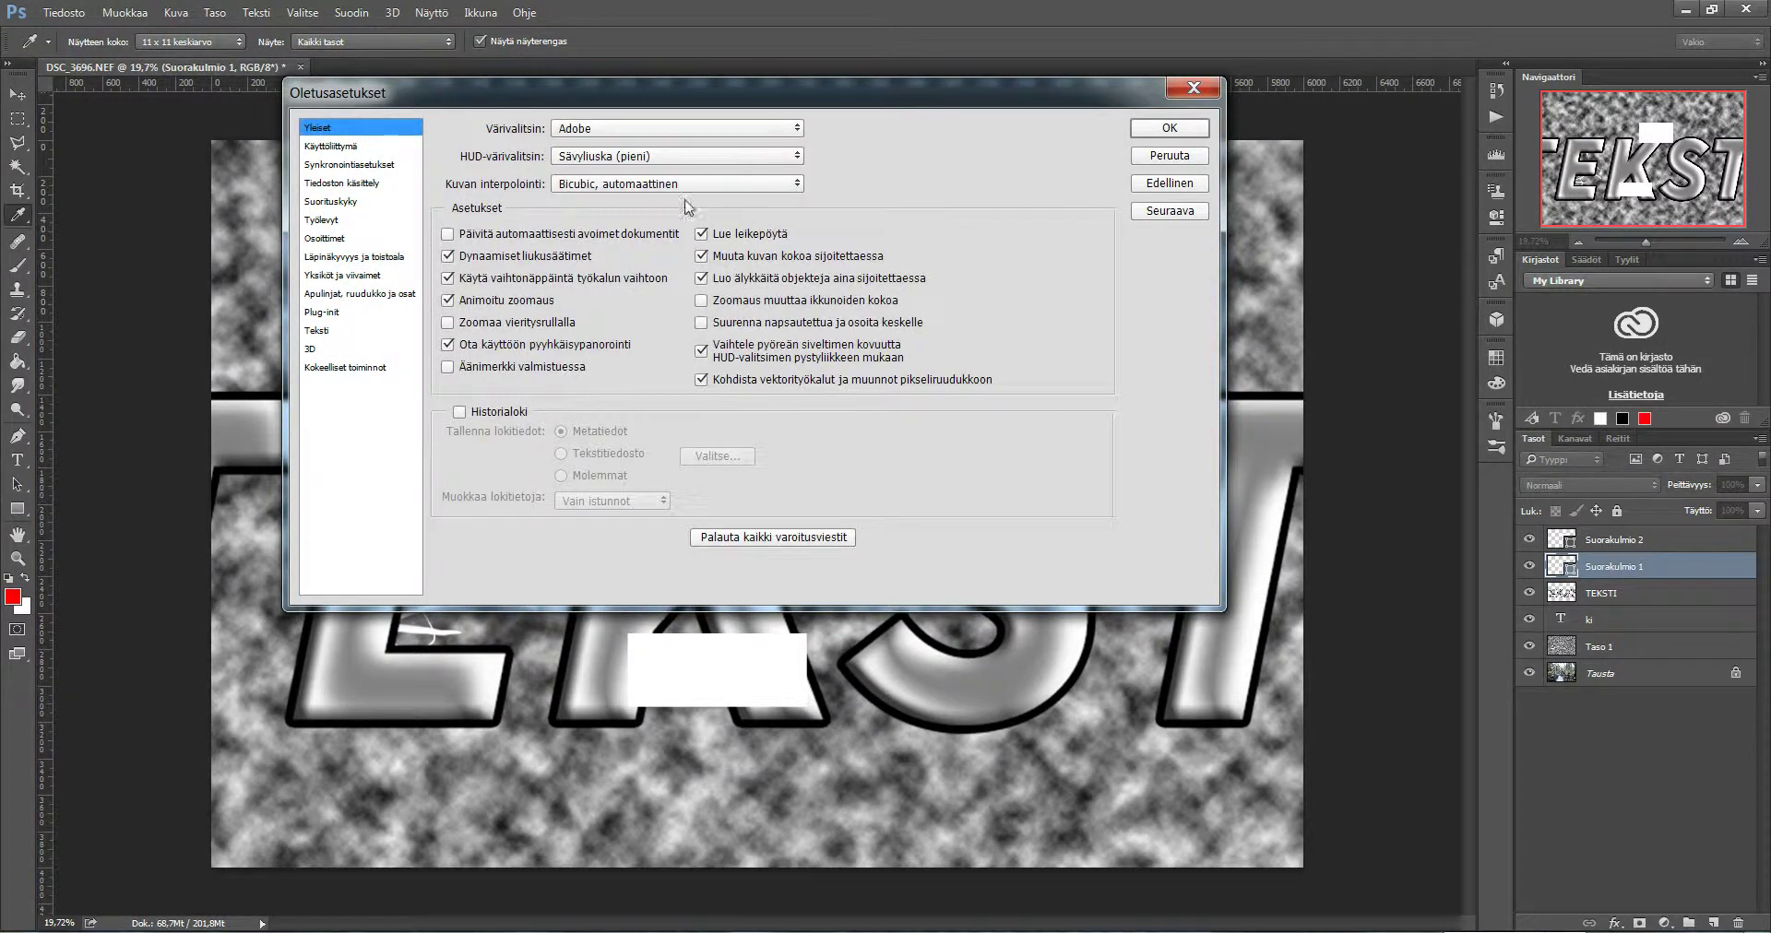